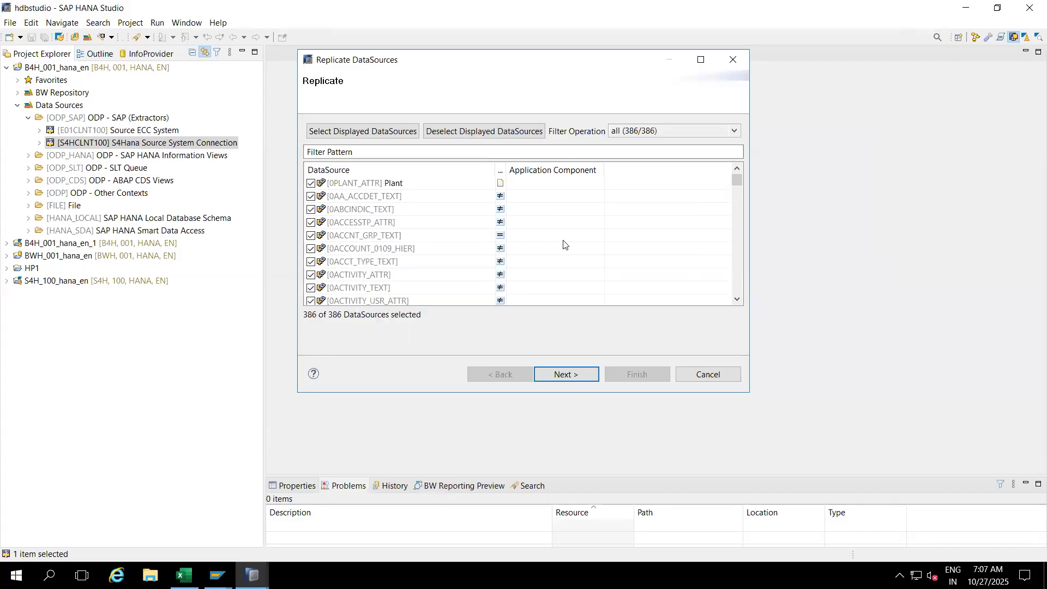
Replicate only DataSource 2LIS_12_VCITM from the S4HCLNT100 source system, with activation of updated DataSources enabled.
{"action": "left_click", "coordinate": [457, 132]}
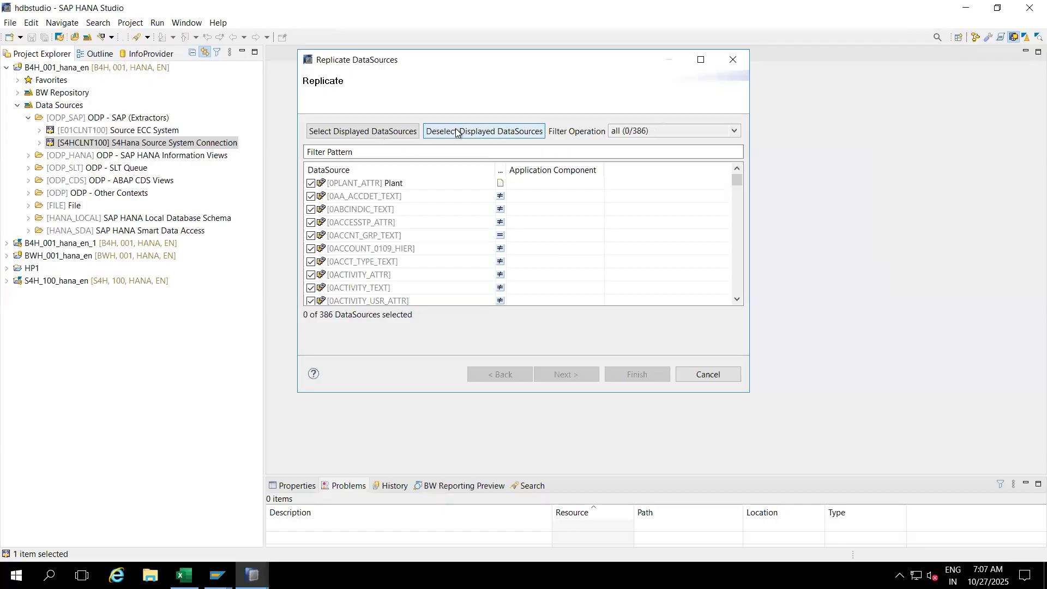
{"action": "left_click", "coordinate": [386, 153]}
{"action": "type", "text": "2"}
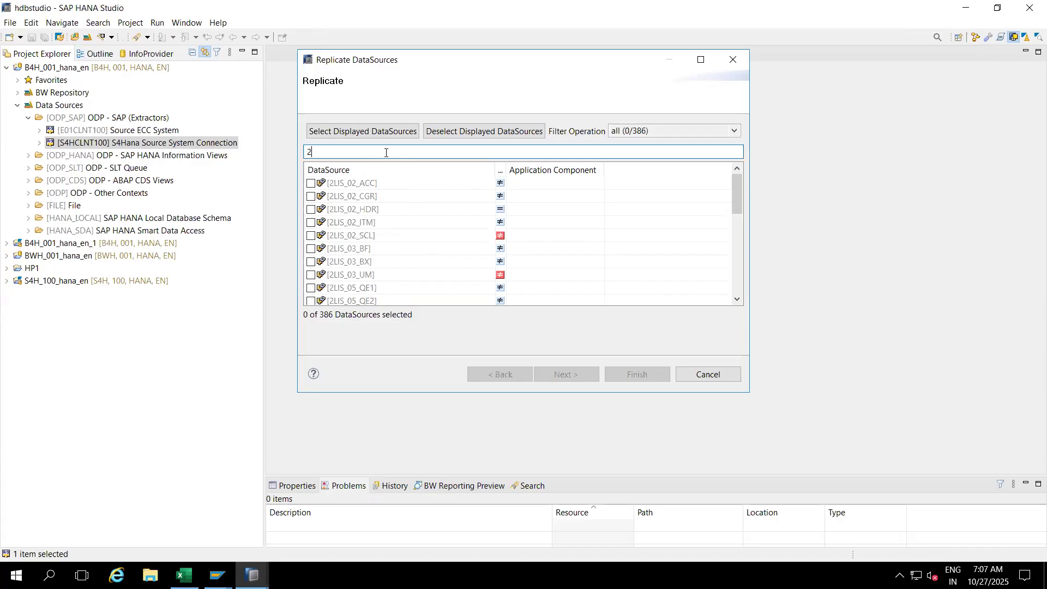
{"action": "type", "text": "LIS_12"}
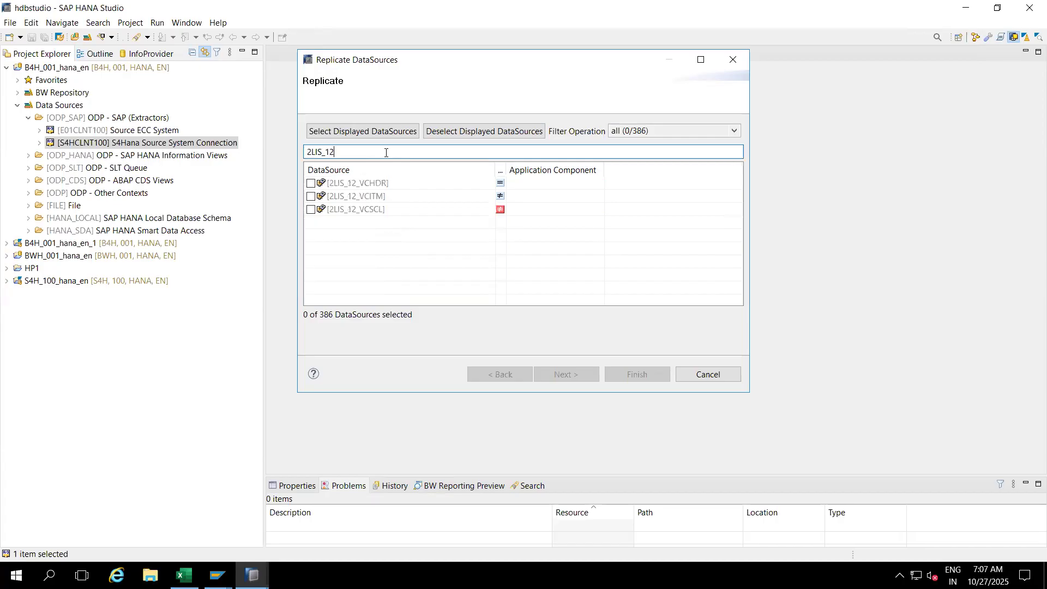
{"action": "type", "text": "_VCITM"}
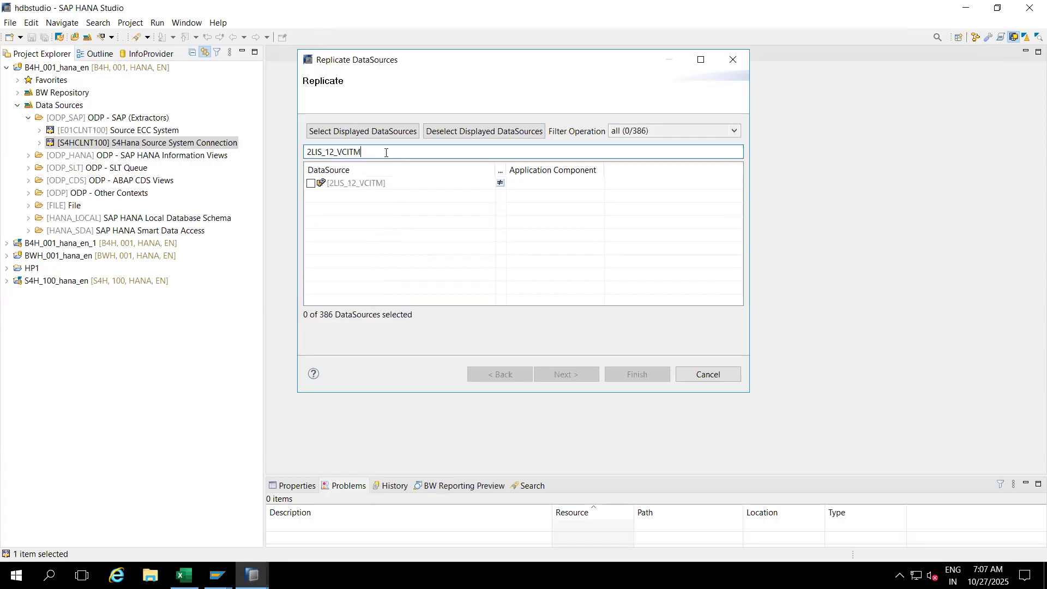
{"action": "left_click", "coordinate": [311, 184]}
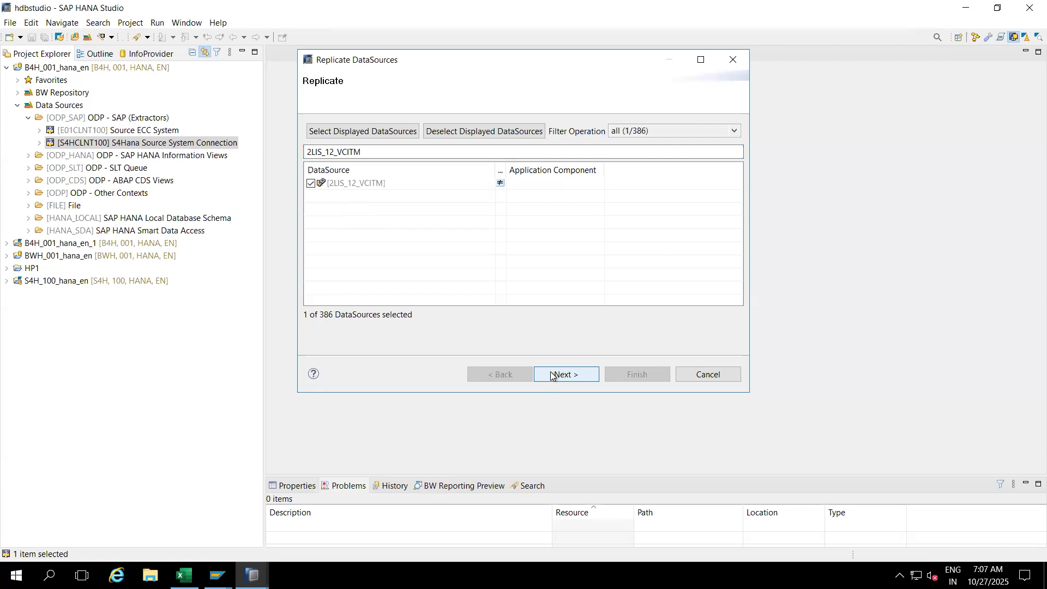
{"action": "left_click", "coordinate": [582, 377]}
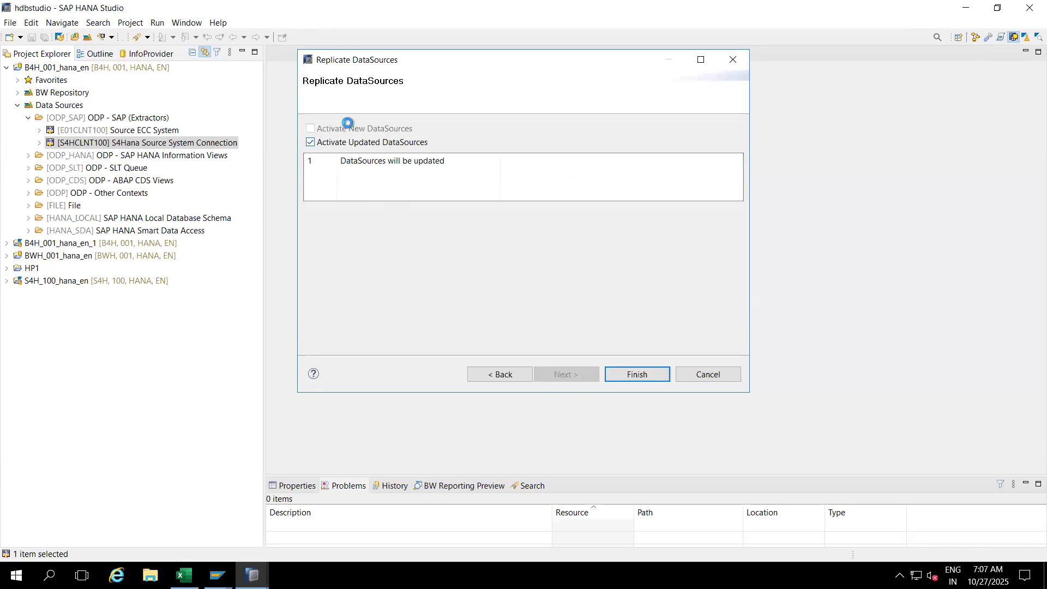
{"action": "left_click", "coordinate": [629, 374]}
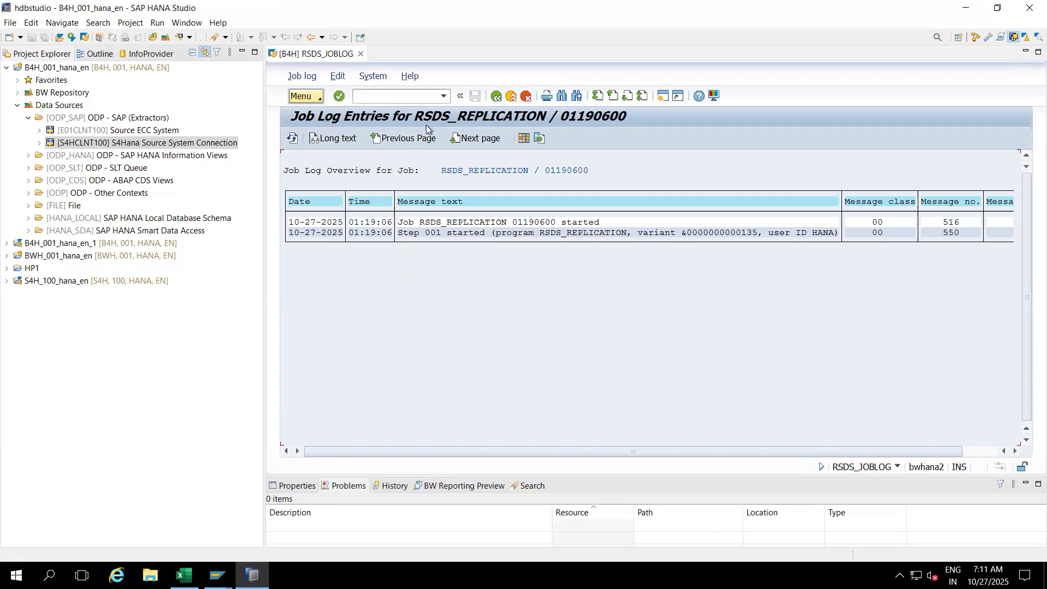
Refresh the RSDS_REPLICATION job log to check the progress of the replication job.
{"action": "left_click", "coordinate": [293, 140]}
{"action": "left_click", "coordinate": [293, 139]}
{"action": "left_click", "coordinate": [293, 139]}
{"action": "left_click", "coordinate": [293, 140]}
{"action": "left_click", "coordinate": [293, 140]}
{"action": "left_click", "coordinate": [293, 140]}
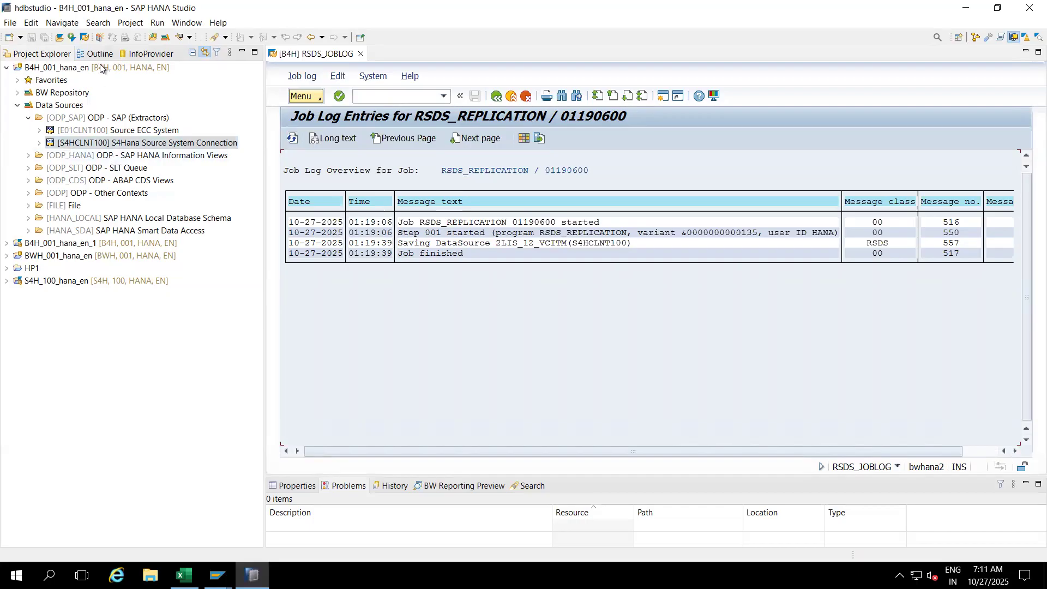
{"action": "left_click", "coordinate": [153, 37]}
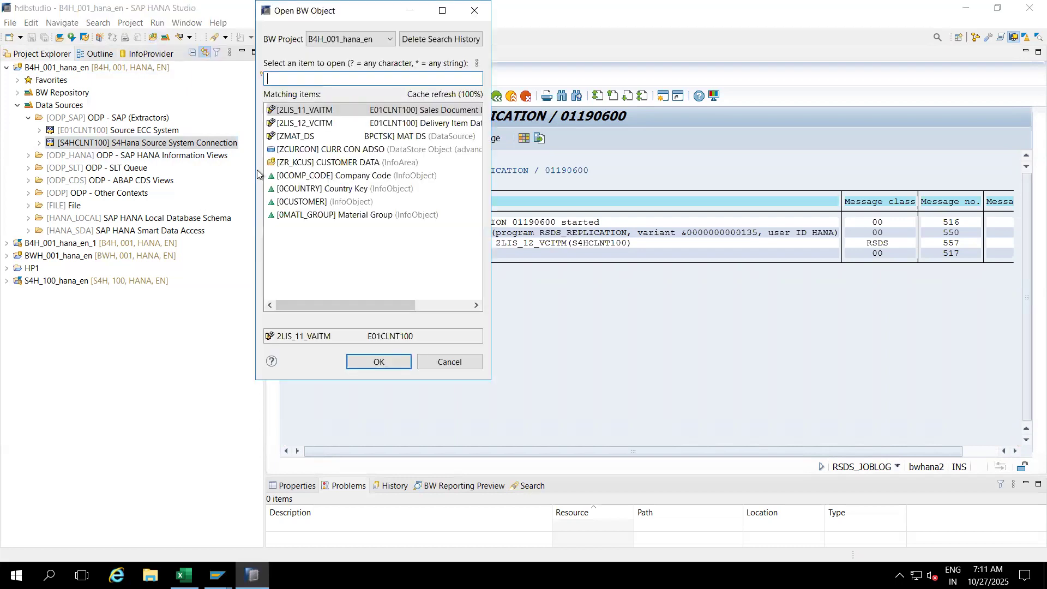
{"action": "type", "text": "2"}
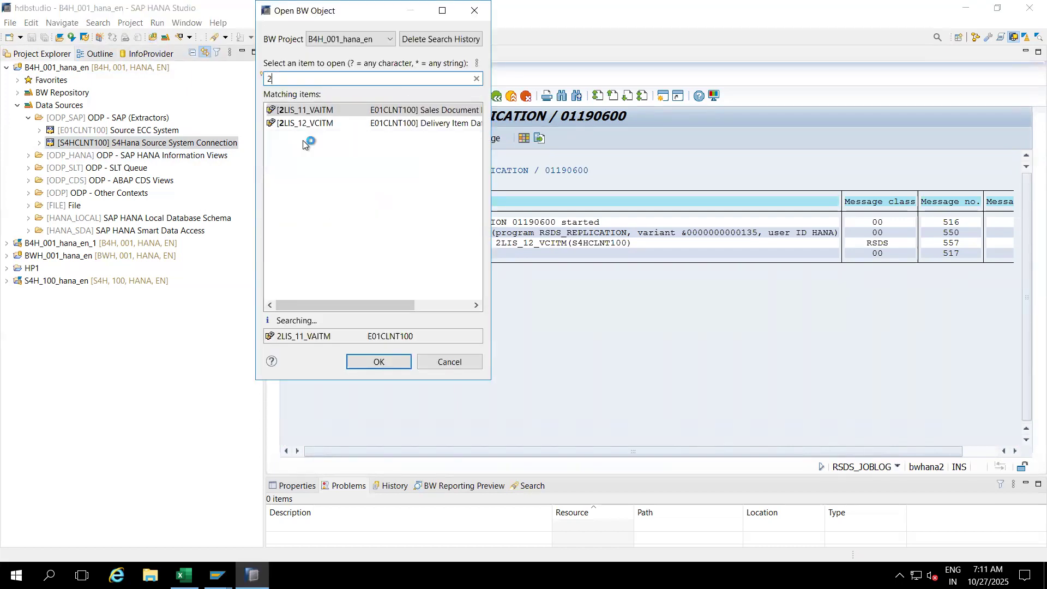
{"action": "type", "text": "LIS_12"}
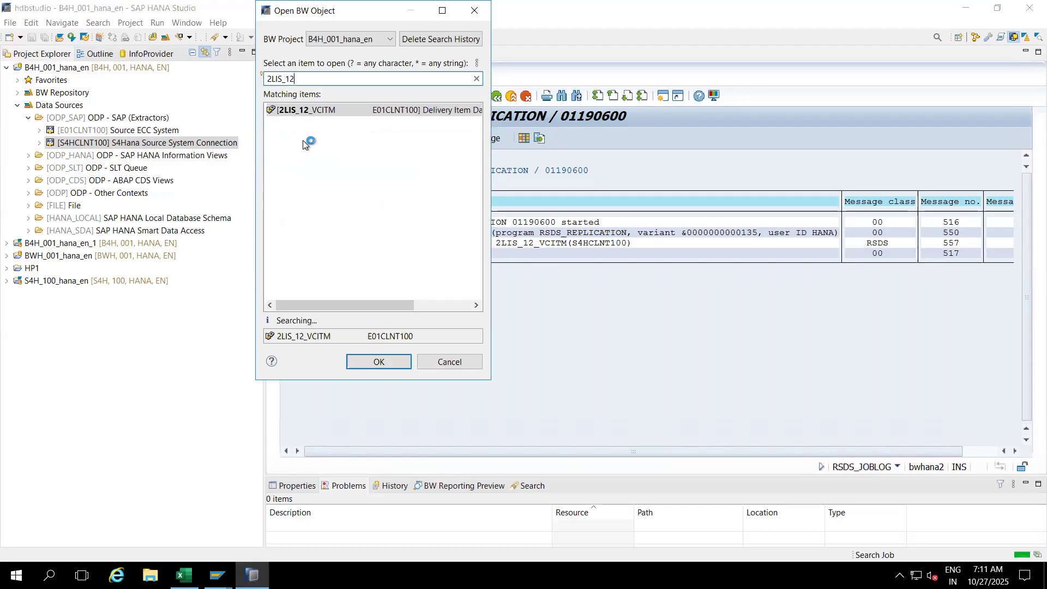
{"action": "type", "text": "_VCITM"}
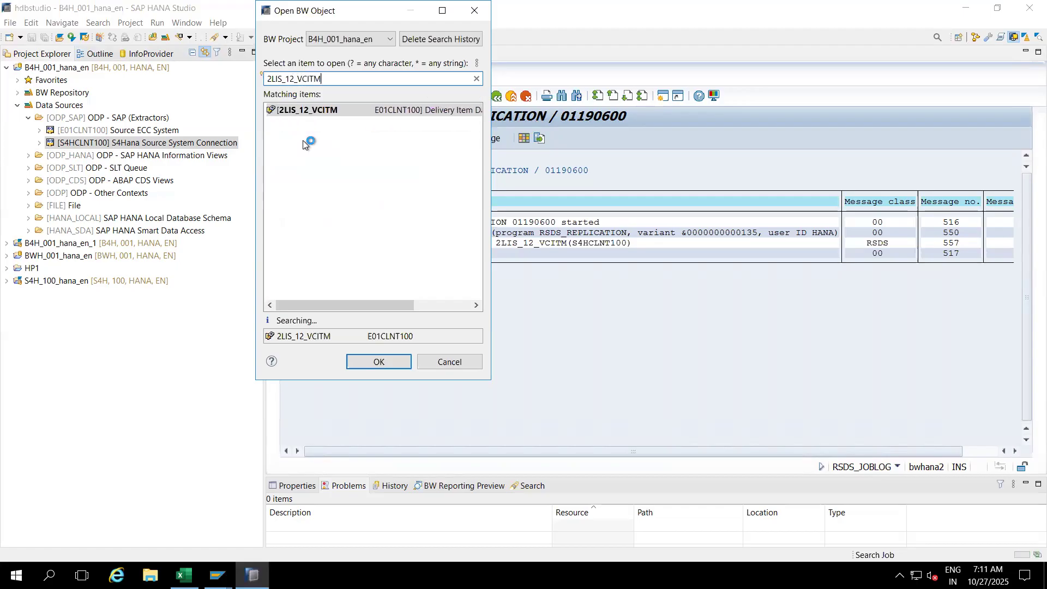
{"action": "double_click", "coordinate": [306, 112]}
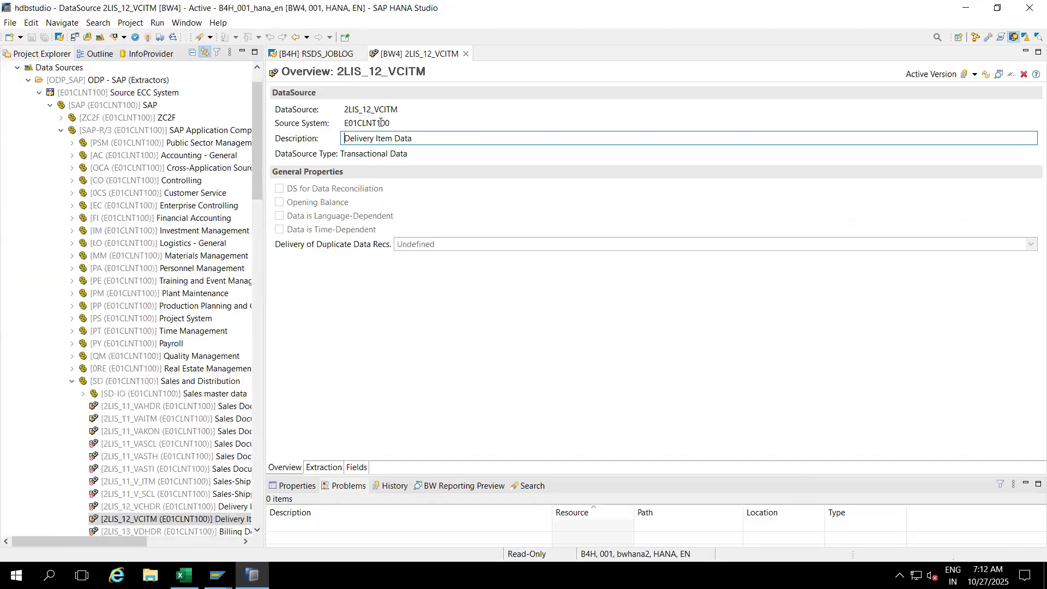
{"action": "left_click", "coordinate": [466, 53]}
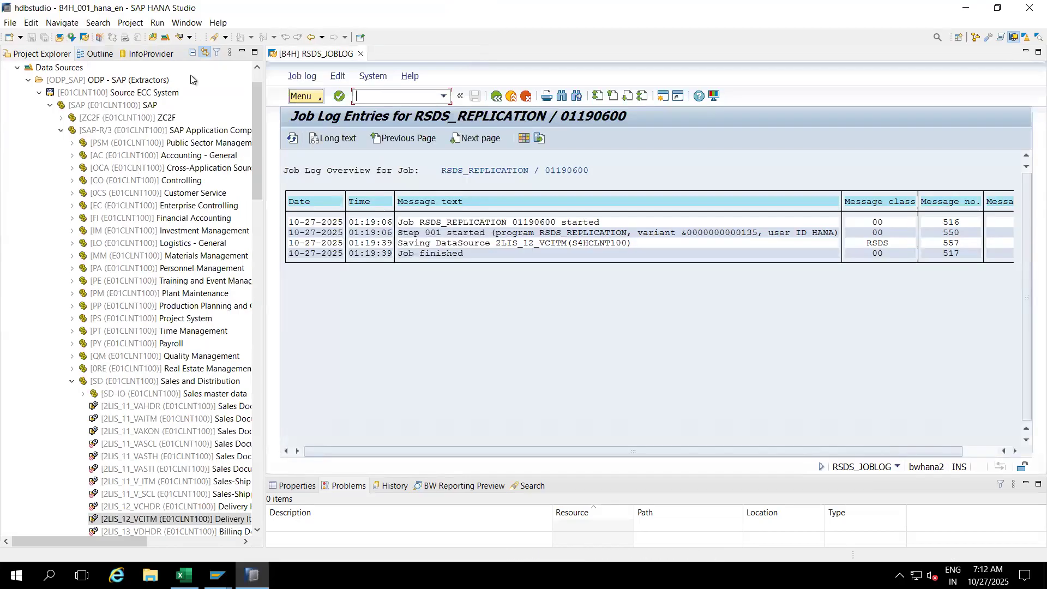
Search the BW objects for 2LIS_12_VCITM and open the DataSource belonging to source system S4HCLNT100.
{"action": "left_click", "coordinate": [153, 37]}
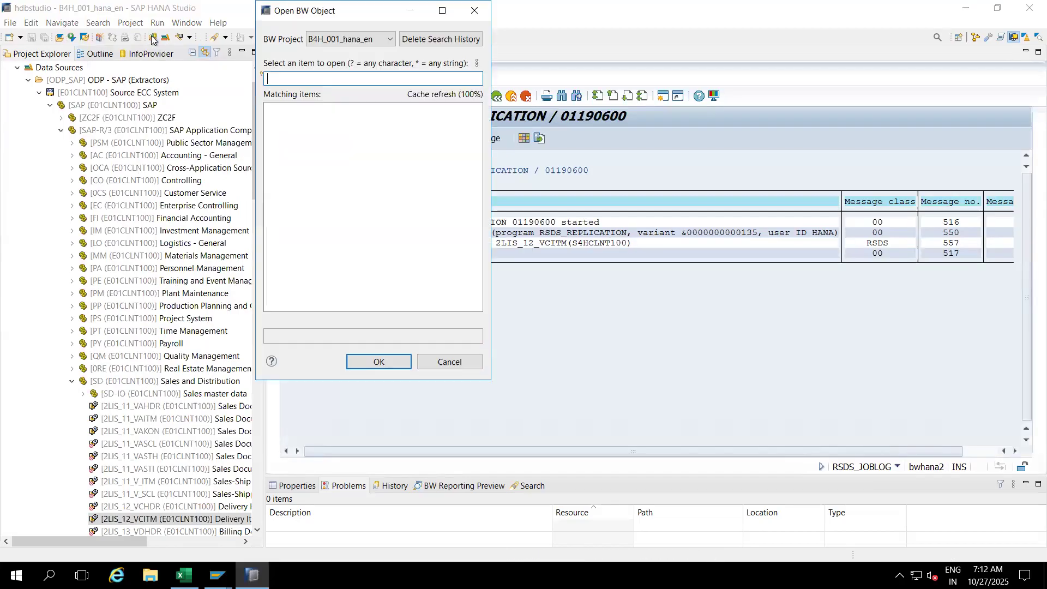
{"action": "type", "text": "2"}
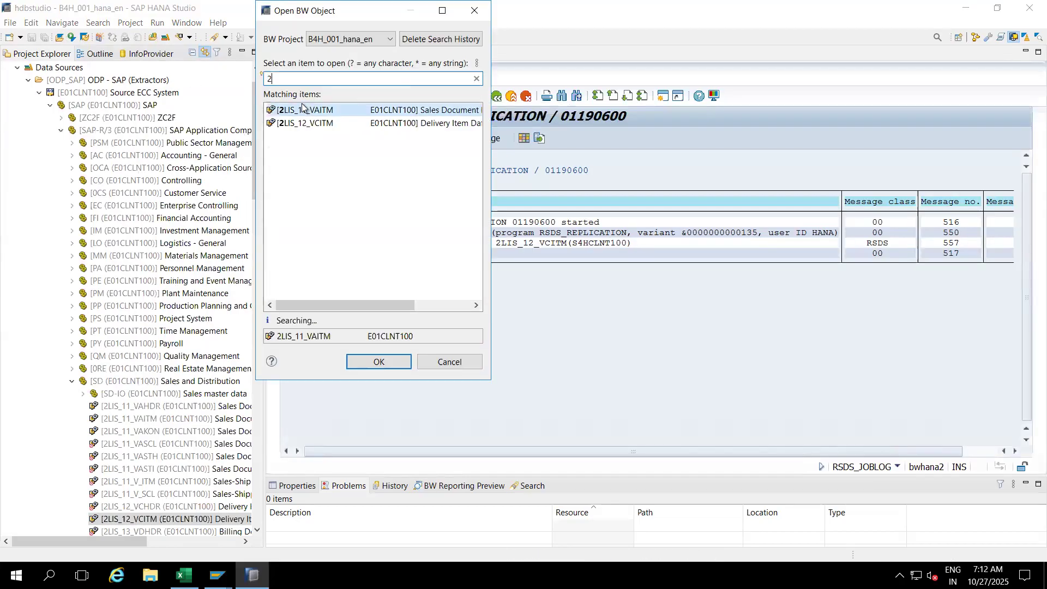
{"action": "type", "text": "LIS_12_VCITM"}
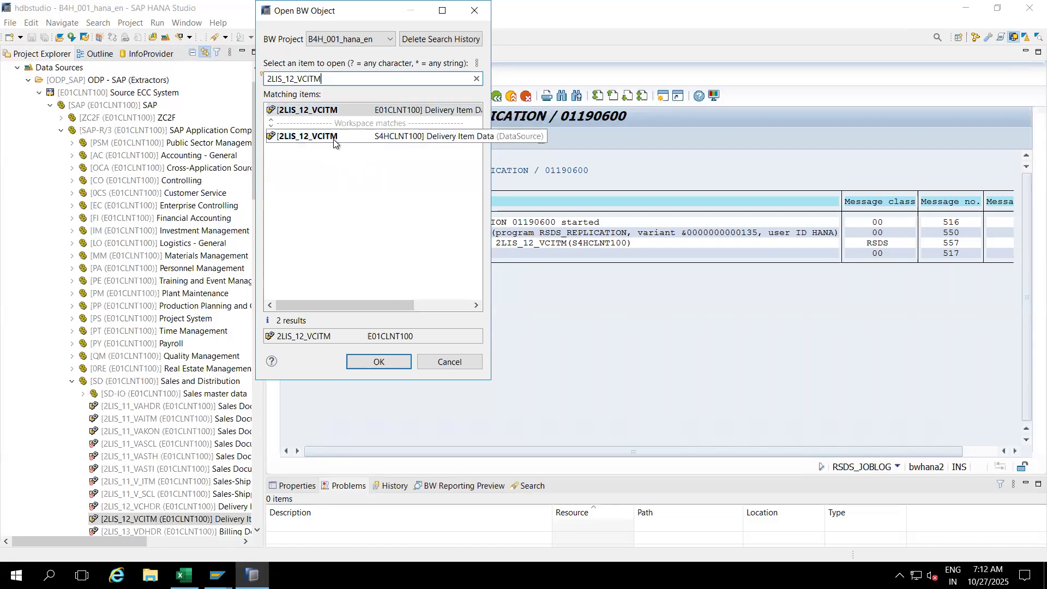
{"action": "double_click", "coordinate": [317, 140]}
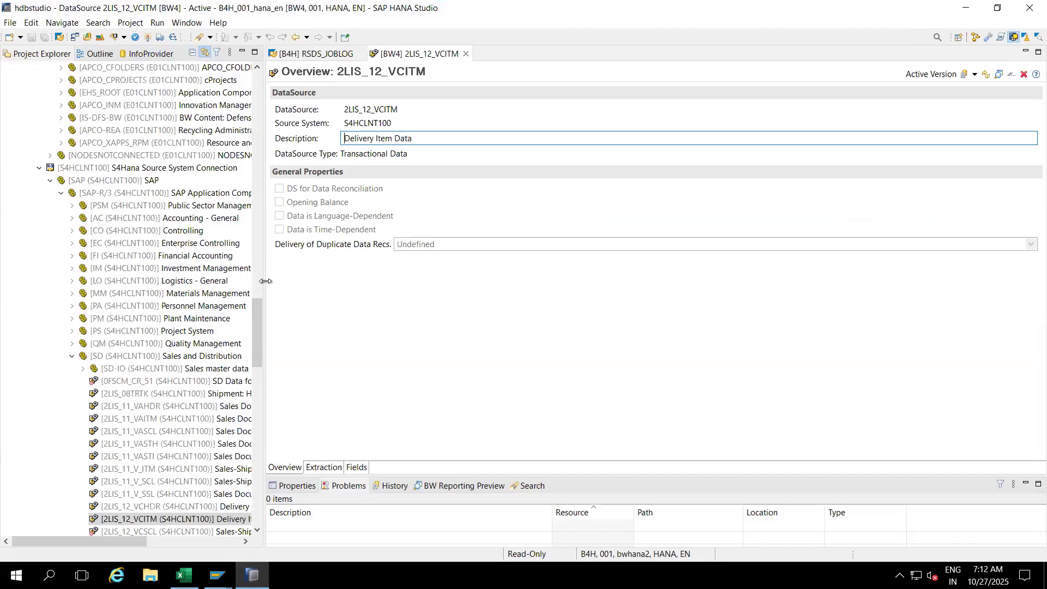
Review the DataSource's extraction settings and its field list down to ZZPARVW, and activate the DataSource.
{"action": "left_click_drag", "start_coordinate": [266, 281], "coordinate": [217, 288]}
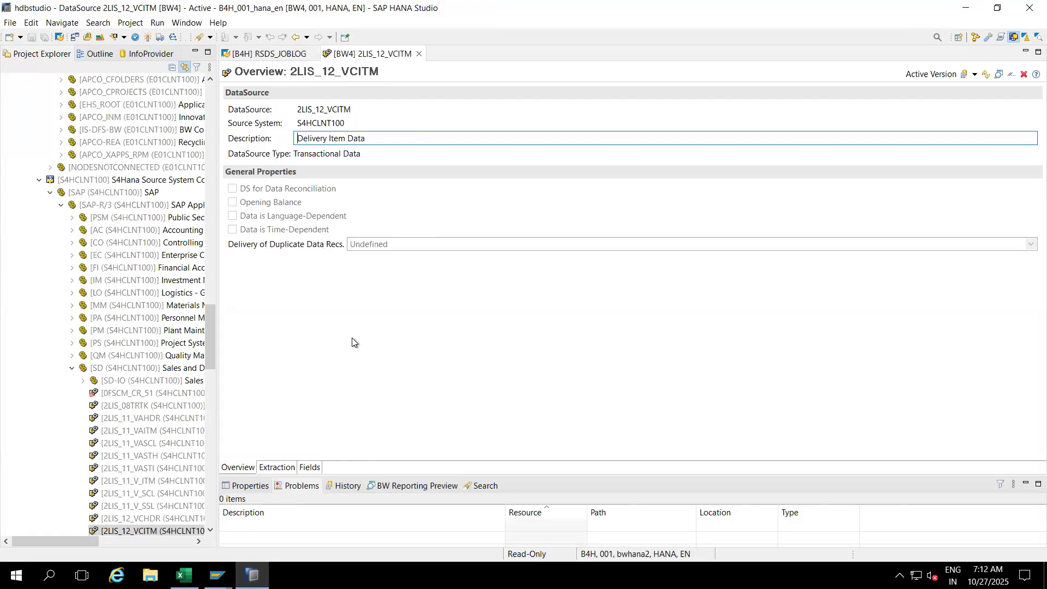
{"action": "left_click", "coordinate": [271, 468]}
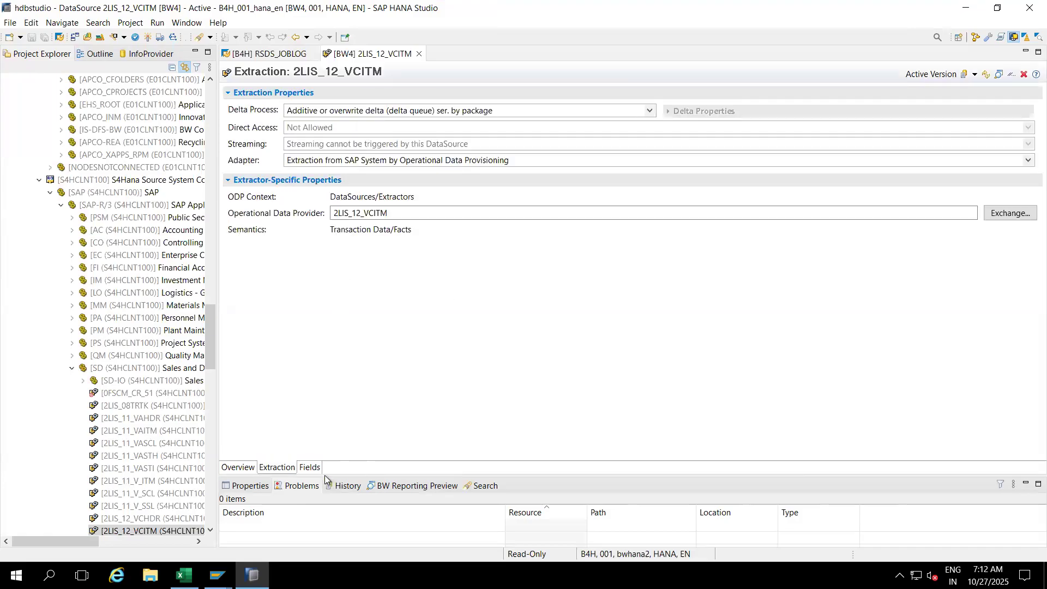
{"action": "left_click", "coordinate": [311, 468]}
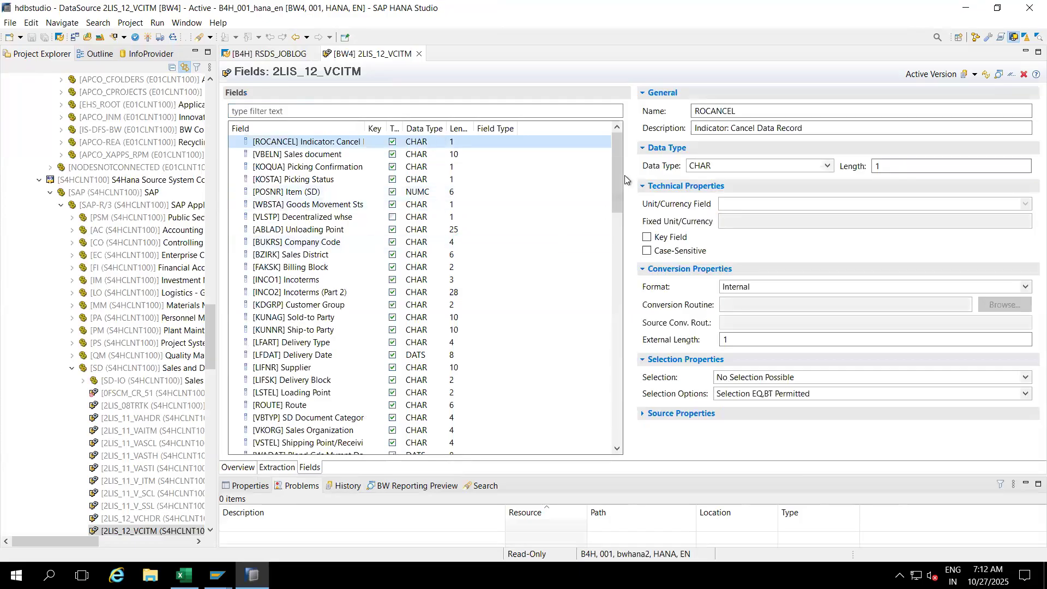
{"action": "left_click_drag", "start_coordinate": [617, 175], "coordinate": [623, 443]}
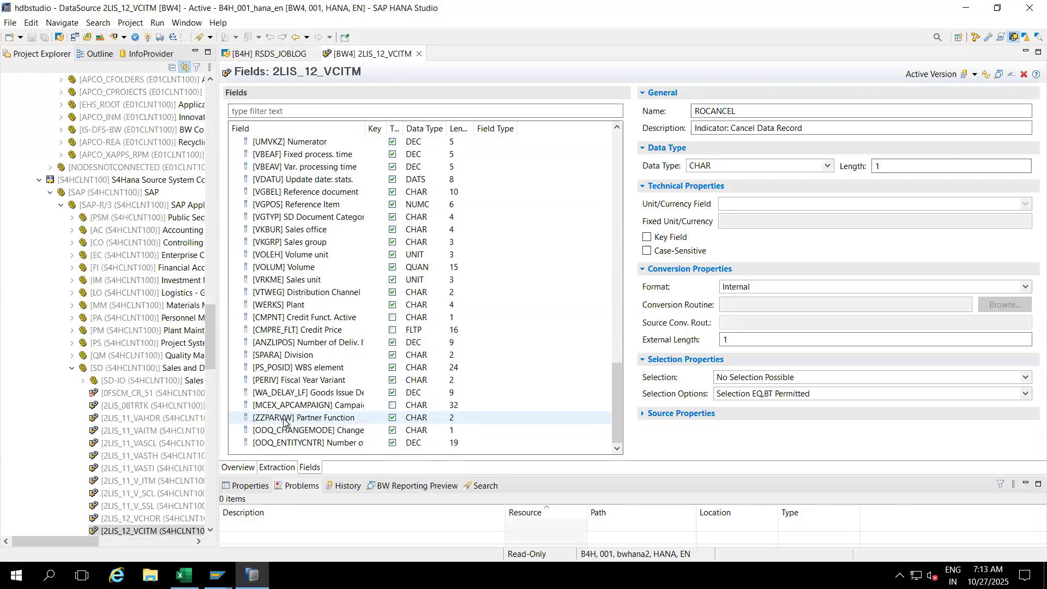
{"action": "left_click", "coordinate": [148, 41]}
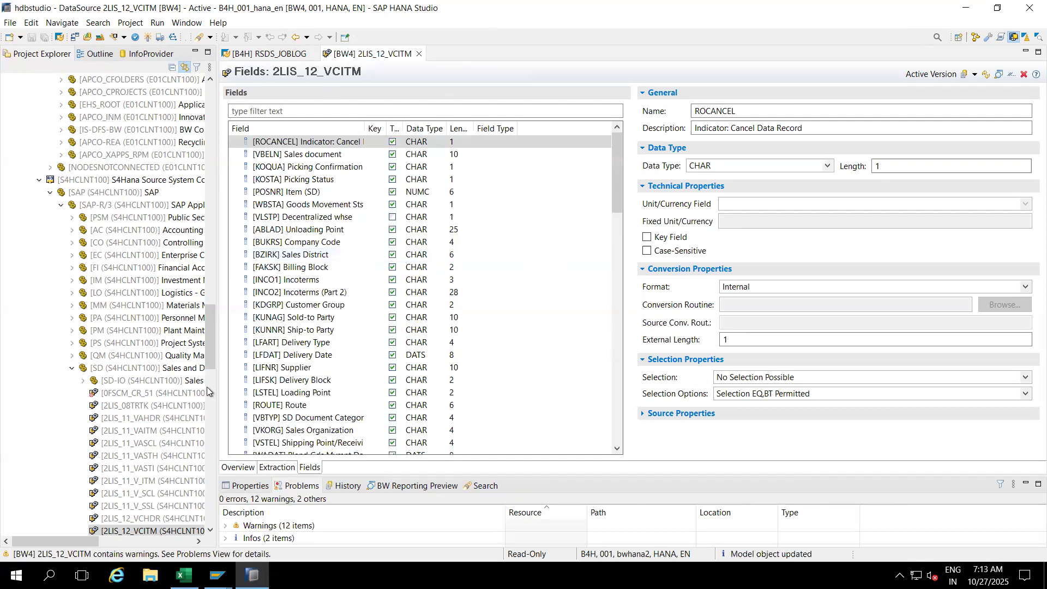
Explore the data flow of the S4HCLNT100 DataSource 2LIS_12_VCITM and add a DataStore Object (advanced) node beside the DataSource.
{"action": "right_click", "coordinate": [121, 531]}
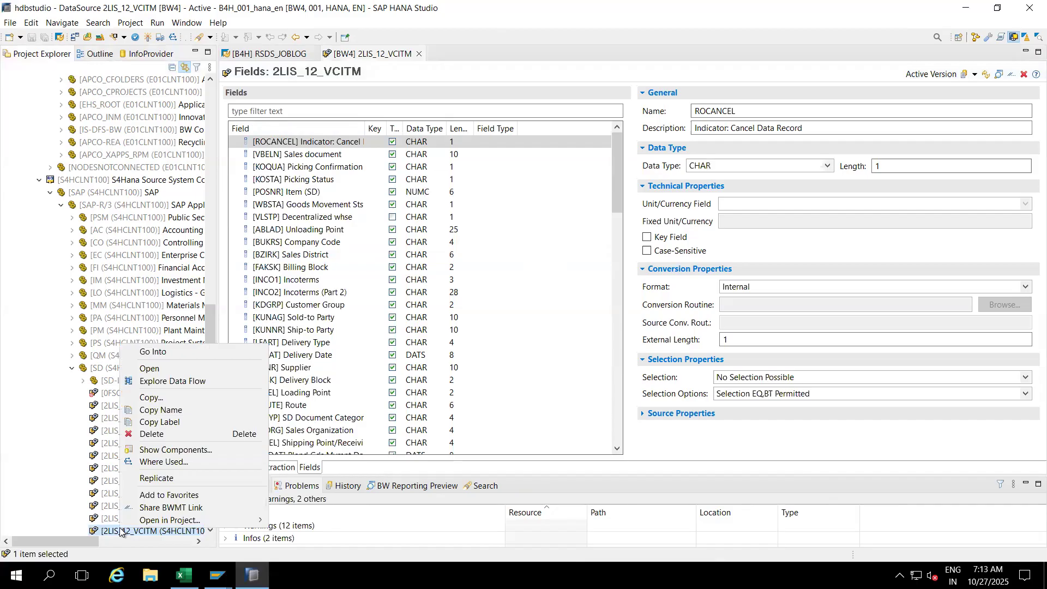
{"action": "left_click", "coordinate": [164, 380]}
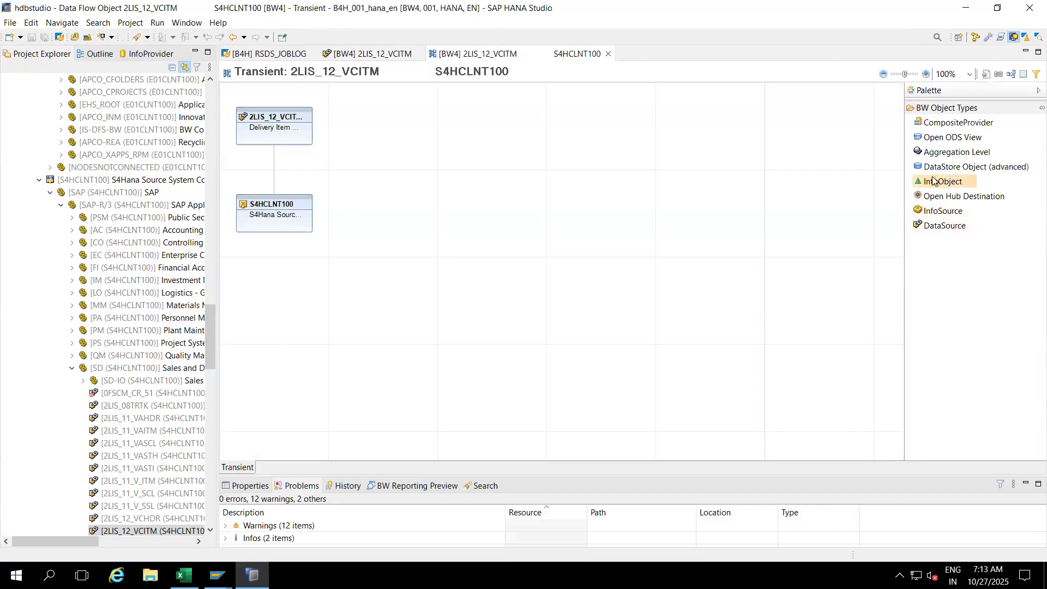
{"action": "left_click_drag", "start_coordinate": [931, 169], "coordinate": [404, 150]}
{"action": "left_click", "coordinate": [469, 206]}
{"action": "left_click", "coordinate": [383, 118]}
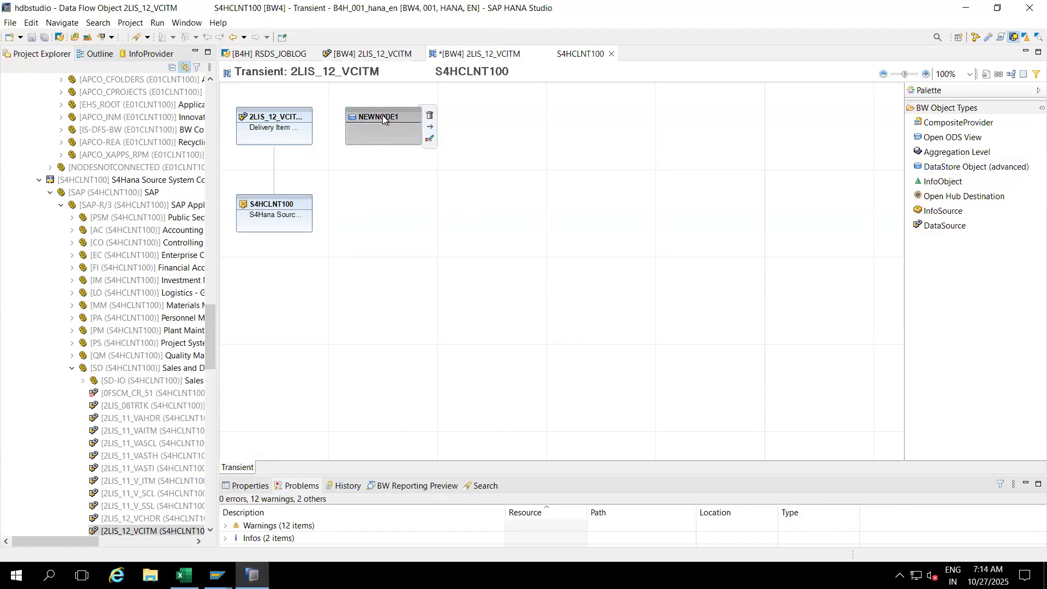
Start creating the DataStore Object (advanced) from the new node and name it ZSADSO78.
{"action": "right_click", "coordinate": [384, 118]}
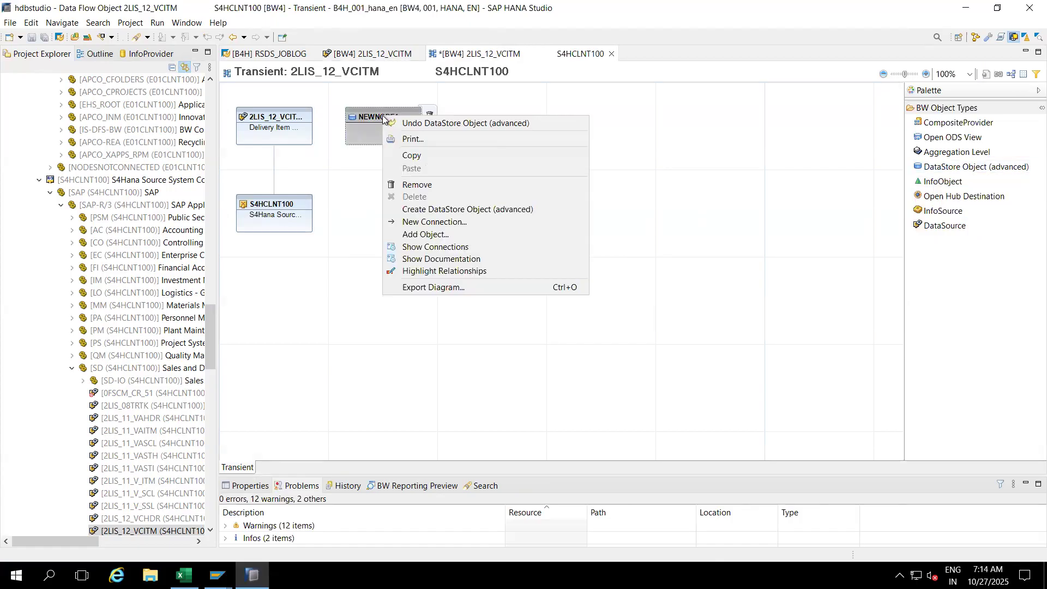
{"action": "left_click", "coordinate": [417, 213]}
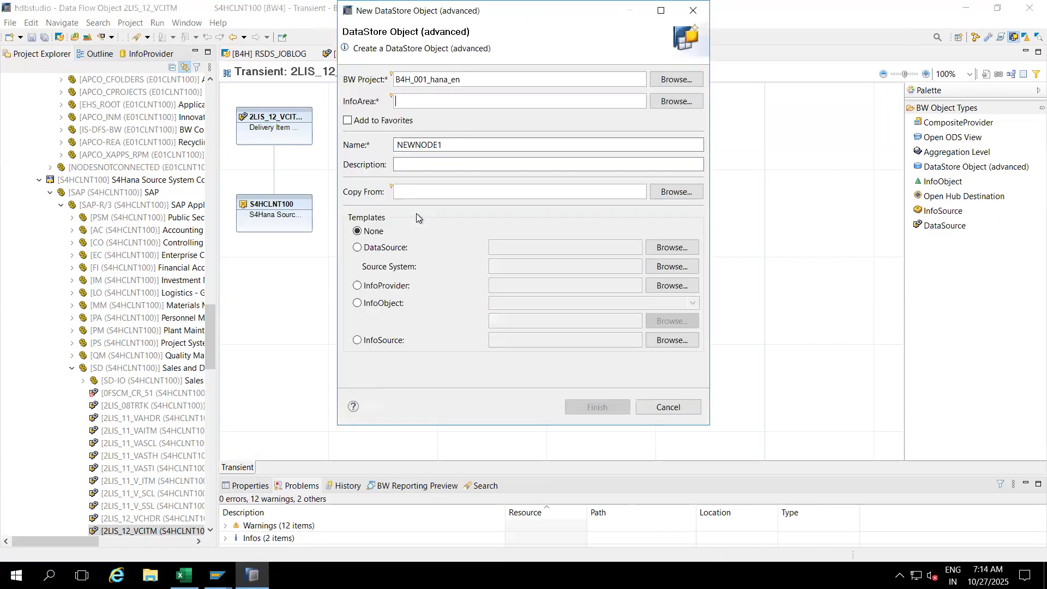
{"action": "left_click", "coordinate": [451, 145]}
{"action": "key", "text": "BackSpace"}
{"action": "key", "text": "BackSpace"}
{"action": "key", "text": "BackSpace"}
{"action": "key", "text": "BackSpace"}
{"action": "key", "text": "BackSpace"}
{"action": "key", "text": "BackSpace"}
{"action": "key", "text": "BackSpace"}
{"action": "key", "text": "BackSpace"}
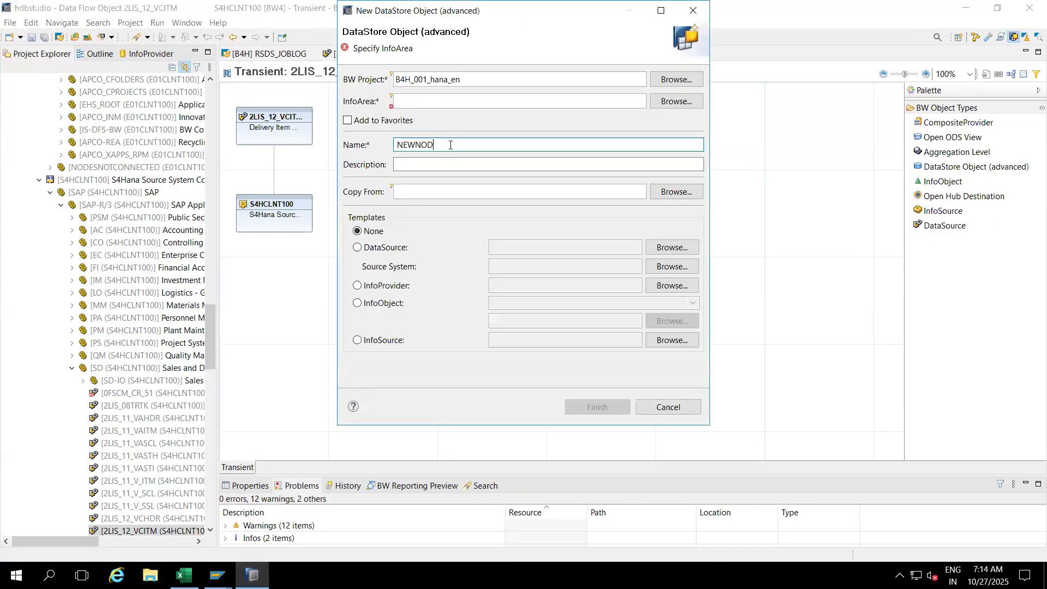
{"action": "type", "text": "Z"}
{"action": "type", "text": "SADSO78"}
{"action": "left_click", "coordinate": [458, 165]}
{"action": "type", "text": "St"}
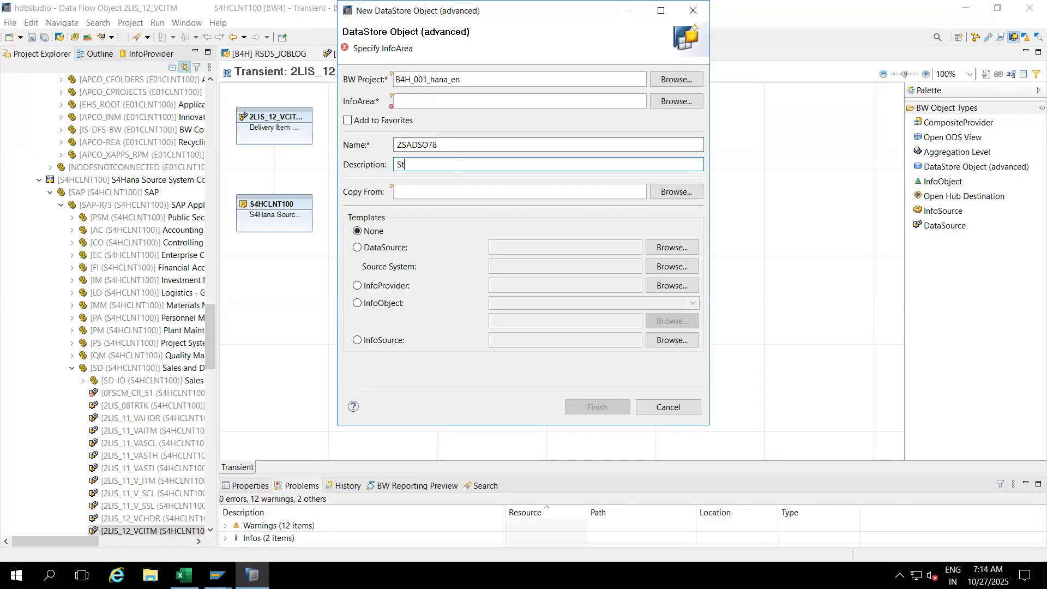
{"action": "type", "text": "andard DSO"}
Choose a DataSource as the template and set the object's description to "Staging ADSO".
{"action": "left_click", "coordinate": [384, 248]}
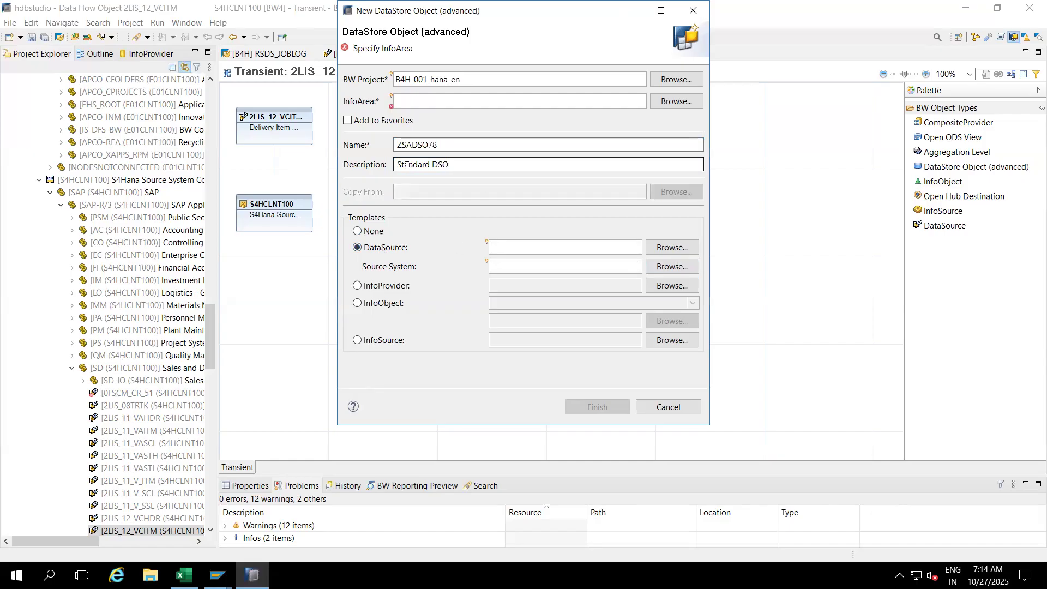
{"action": "left_click", "coordinate": [451, 164]}
{"action": "key", "text": "BackSpace"}
{"action": "key", "text": "BackSpace"}
{"action": "key", "text": "BackSpace"}
{"action": "key", "text": "BackSpace"}
{"action": "key", "text": "BackSpace"}
{"action": "key", "text": "BackSpace"}
{"action": "key", "text": "BackSpace"}
{"action": "key", "text": "BackSpace"}
{"action": "key", "text": "BackSpace"}
{"action": "key", "text": "BackSpace"}
{"action": "key", "text": "BackSpace"}
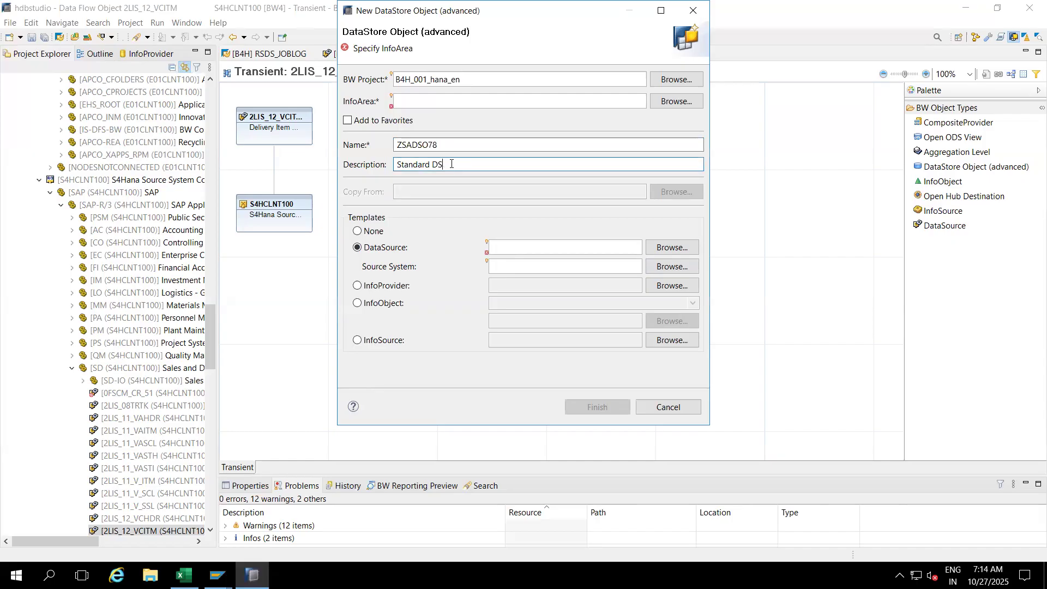
{"action": "type", "text": "taging ADSO"}
Set the template DataSource to 2LIS_12_VCITM (Delivery Item Data) from source system S4HCLNT100.
{"action": "left_click", "coordinate": [601, 247]}
{"action": "type", "text": "2LIS"}
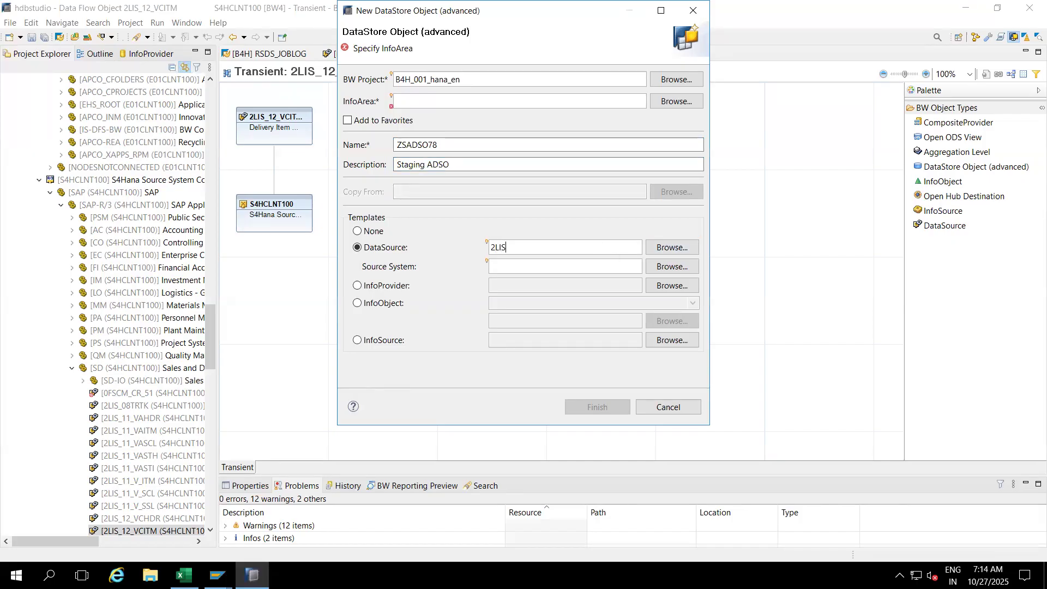
{"action": "type", "text": "_12_VCITM"}
{"action": "left_click", "coordinate": [665, 248]}
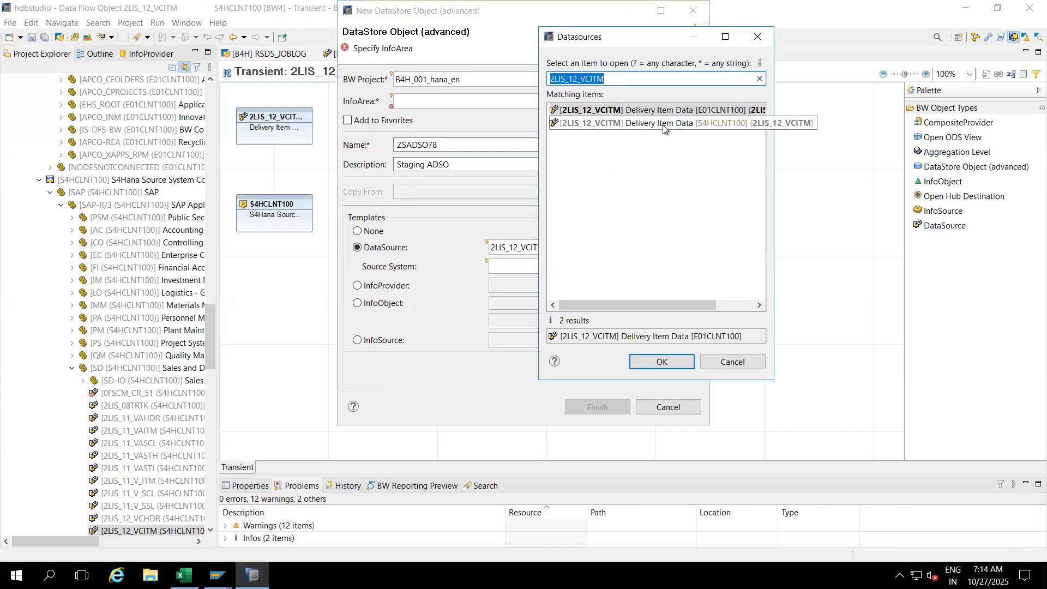
{"action": "left_click", "coordinate": [655, 124]}
{"action": "double_click", "coordinate": [589, 124]}
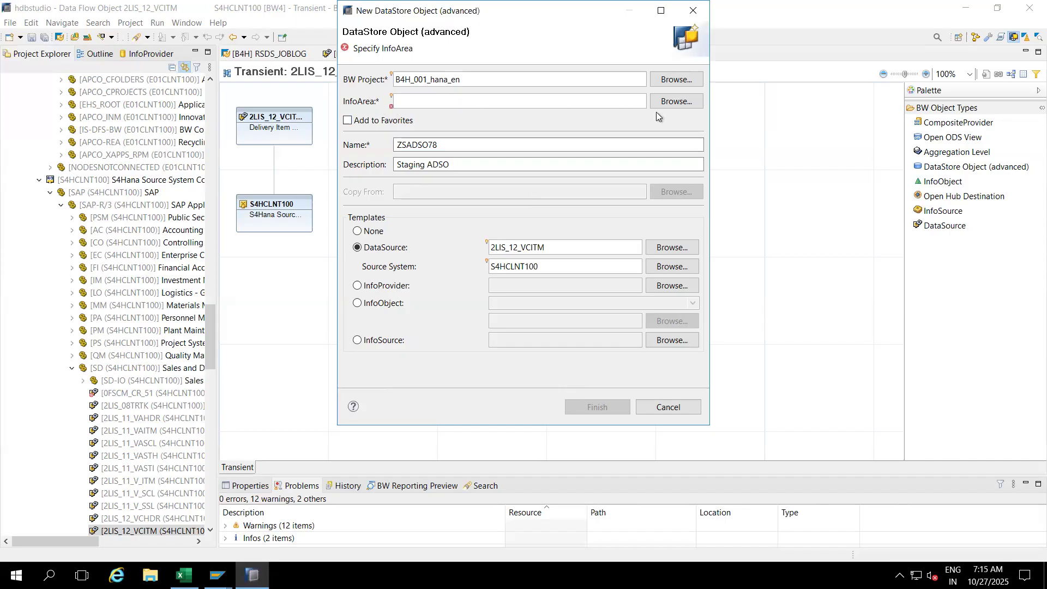
Assign the personal InfoArea listed just after INFOAREA_HPCL and finish creating ZSADSO78 from the DataSource template.
{"action": "left_click", "coordinate": [681, 105]}
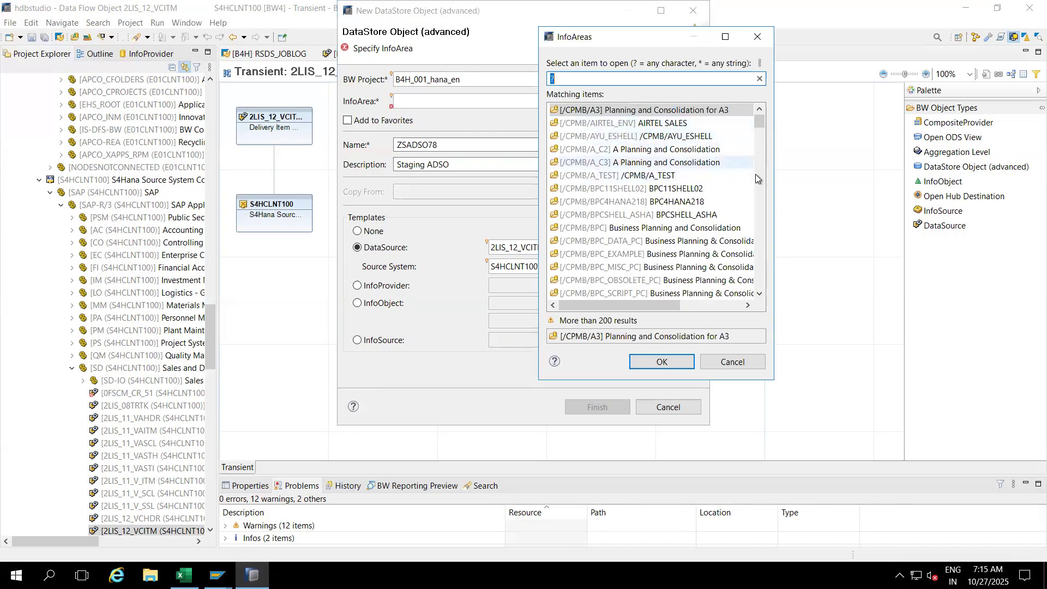
{"action": "left_click", "coordinate": [759, 192]}
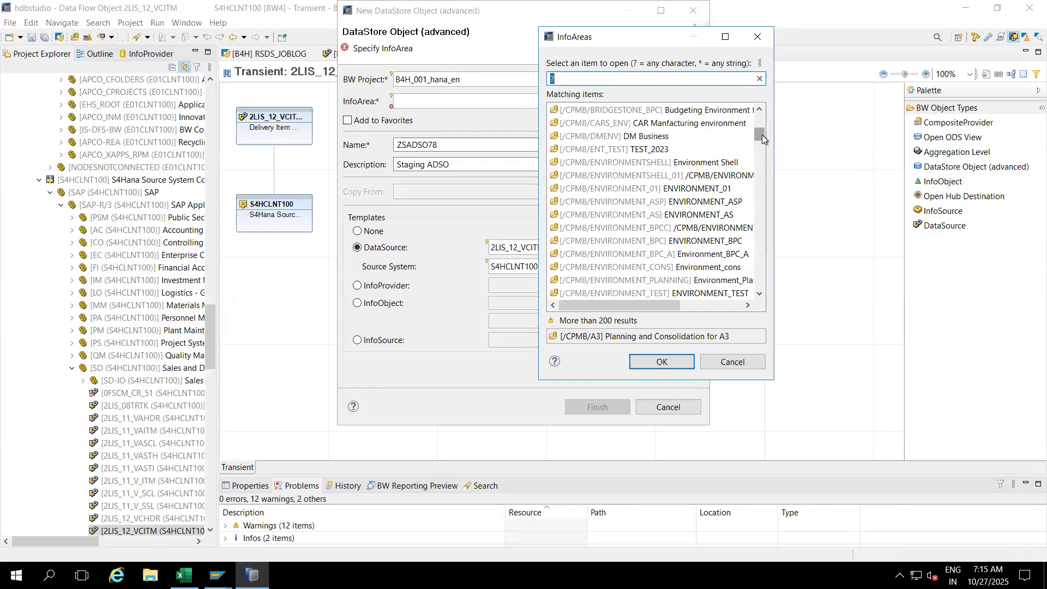
{"action": "right_click", "coordinate": [761, 195]}
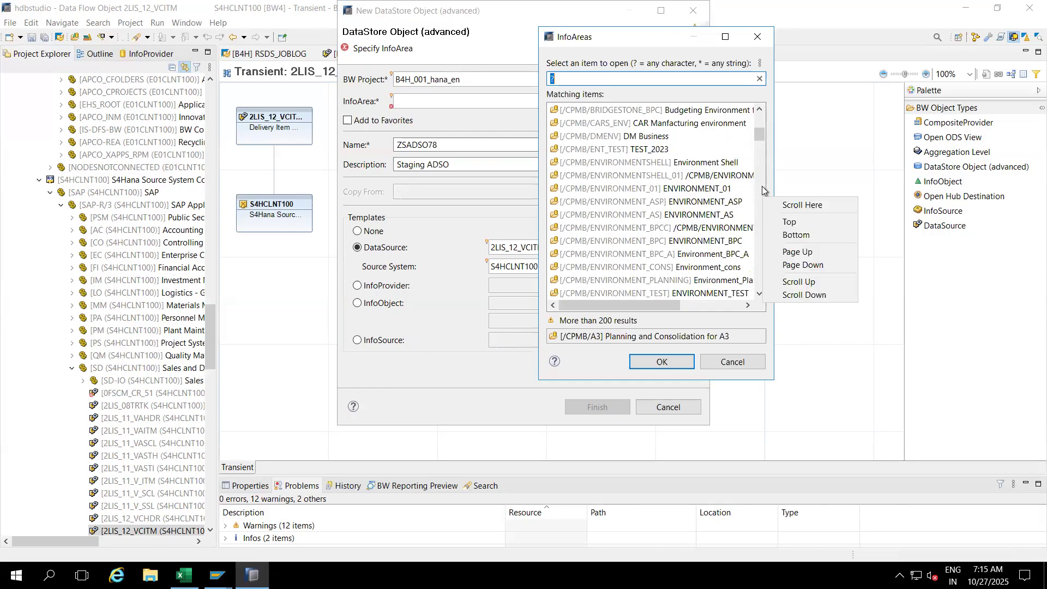
{"action": "left_click", "coordinate": [761, 186]}
{"action": "left_click", "coordinate": [762, 185]}
{"action": "left_click", "coordinate": [755, 221]}
{"action": "left_click", "coordinate": [756, 221]}
{"action": "left_click", "coordinate": [758, 244]}
{"action": "left_click", "coordinate": [758, 244]}
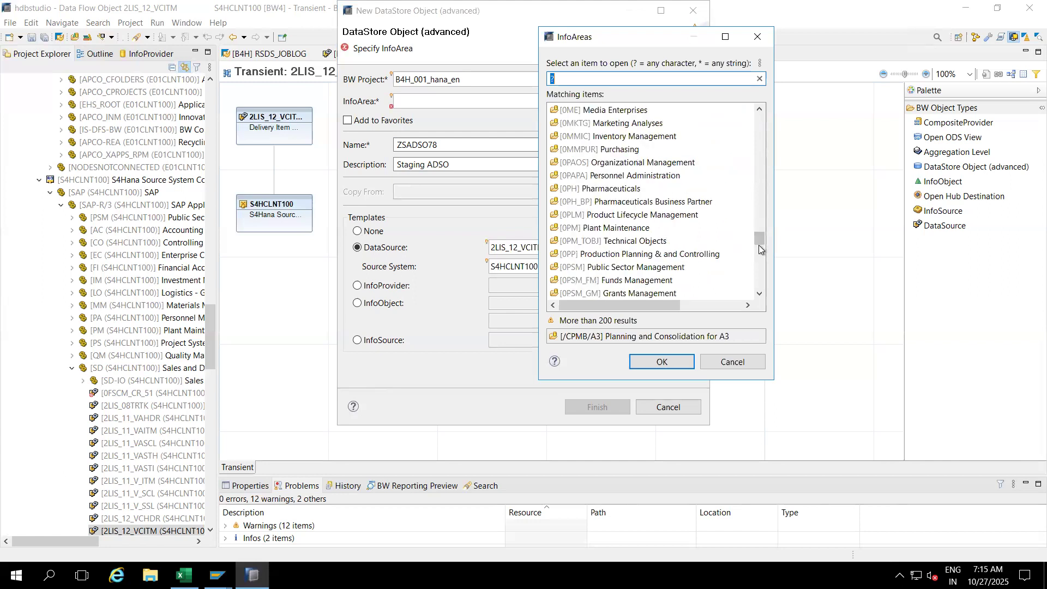
{"action": "left_click_drag", "start_coordinate": [762, 246], "coordinate": [761, 293]}
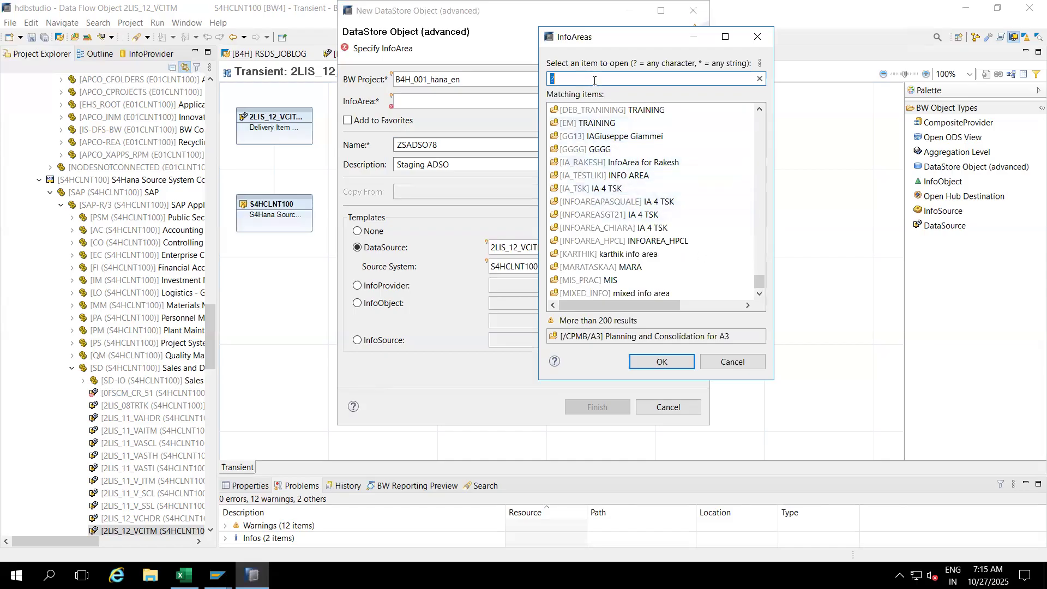
{"action": "double_click", "coordinate": [606, 254]}
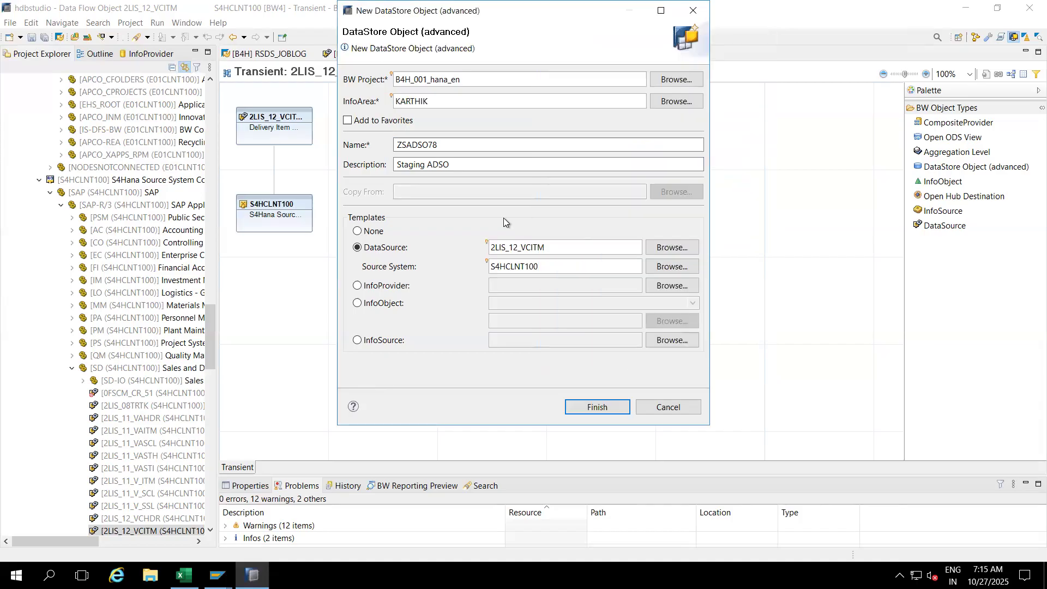
{"action": "left_click", "coordinate": [576, 405]}
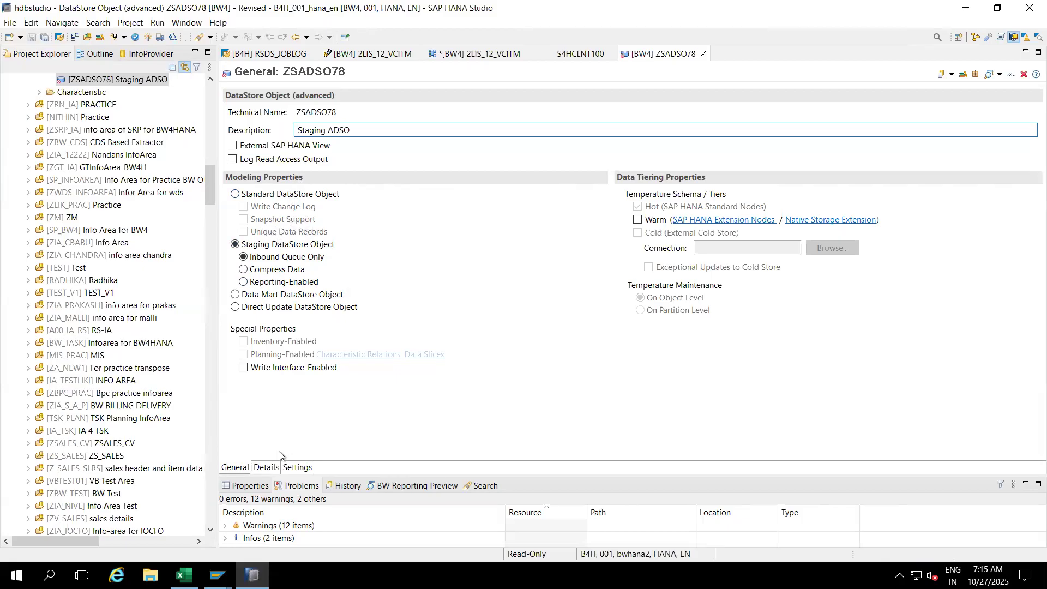
Review the fields of ZSADSO78 and its partition and hash partition settings.
{"action": "left_click", "coordinate": [262, 469]}
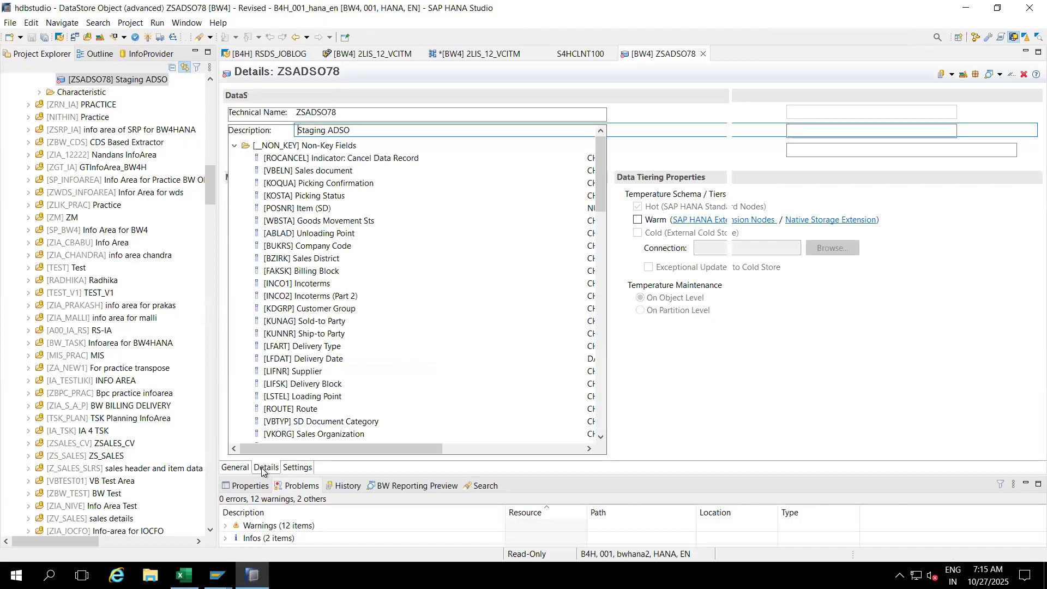
{"action": "left_click", "coordinate": [298, 468]}
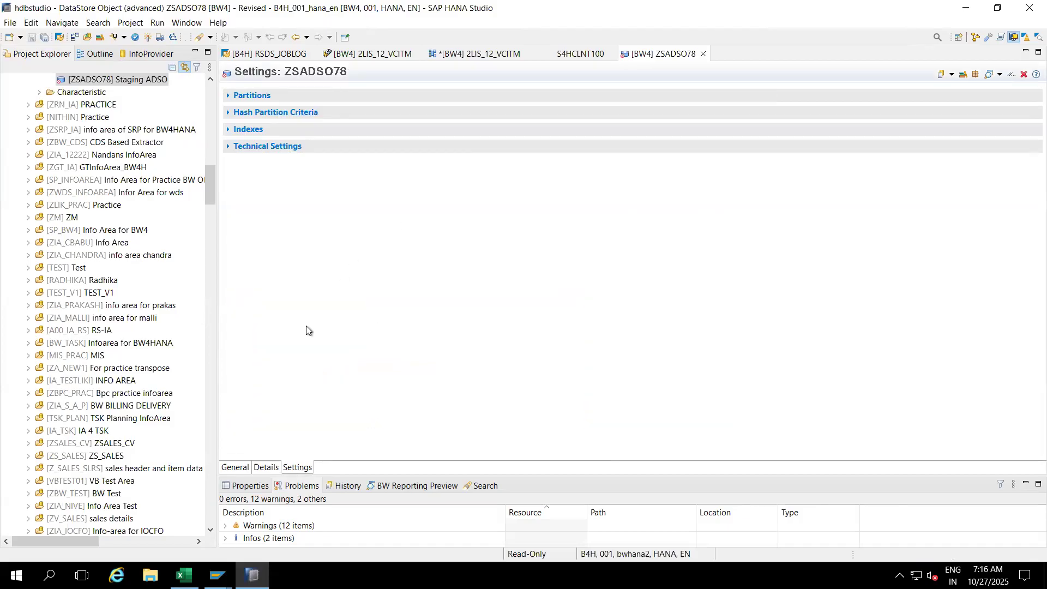
{"action": "left_click", "coordinate": [265, 468]}
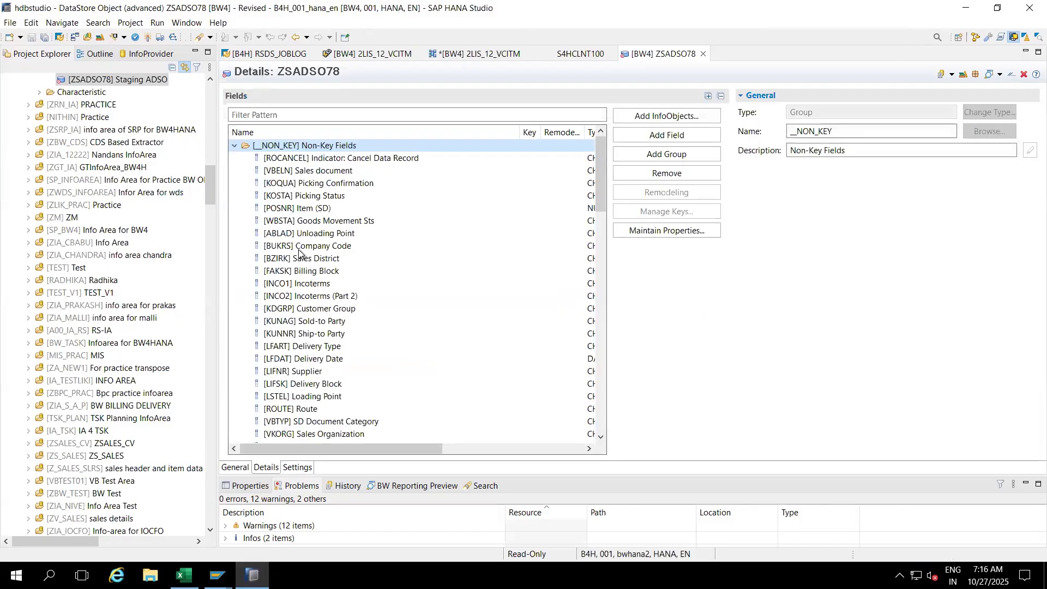
{"action": "left_click", "coordinate": [301, 471]}
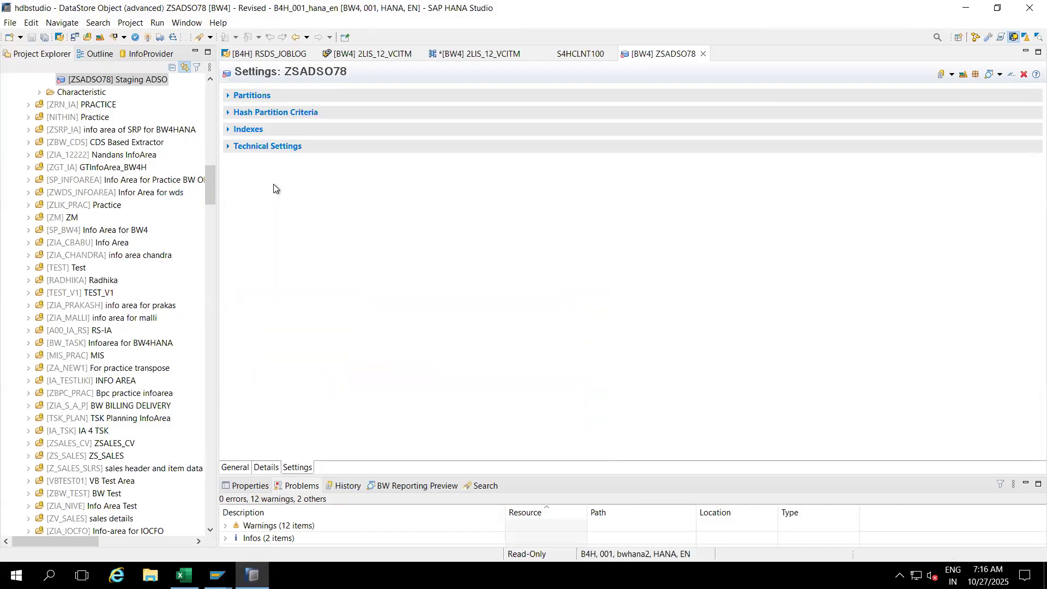
{"action": "left_click", "coordinate": [229, 96]}
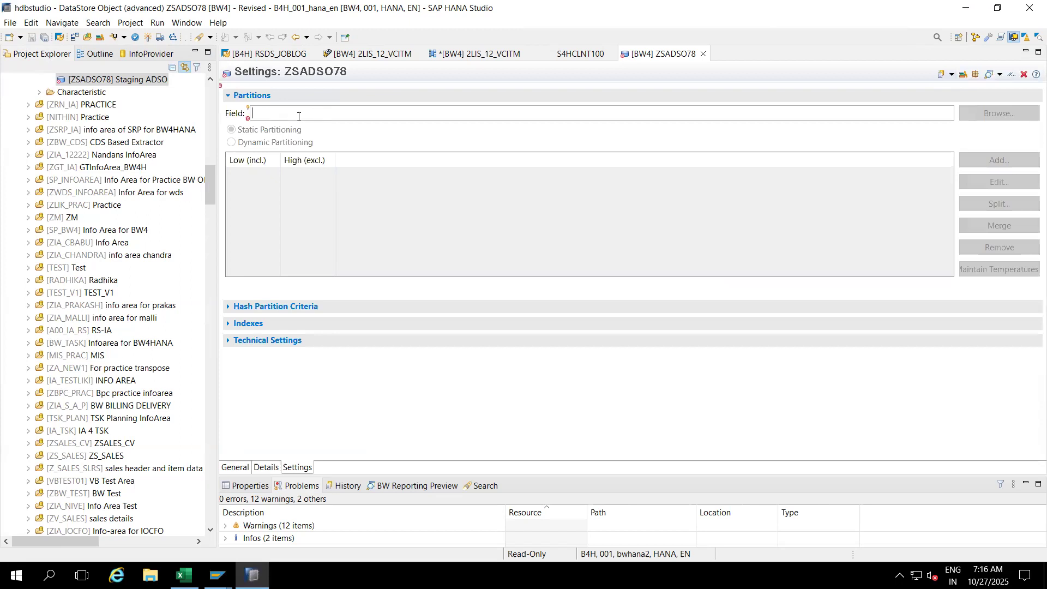
{"action": "left_click", "coordinate": [228, 307]}
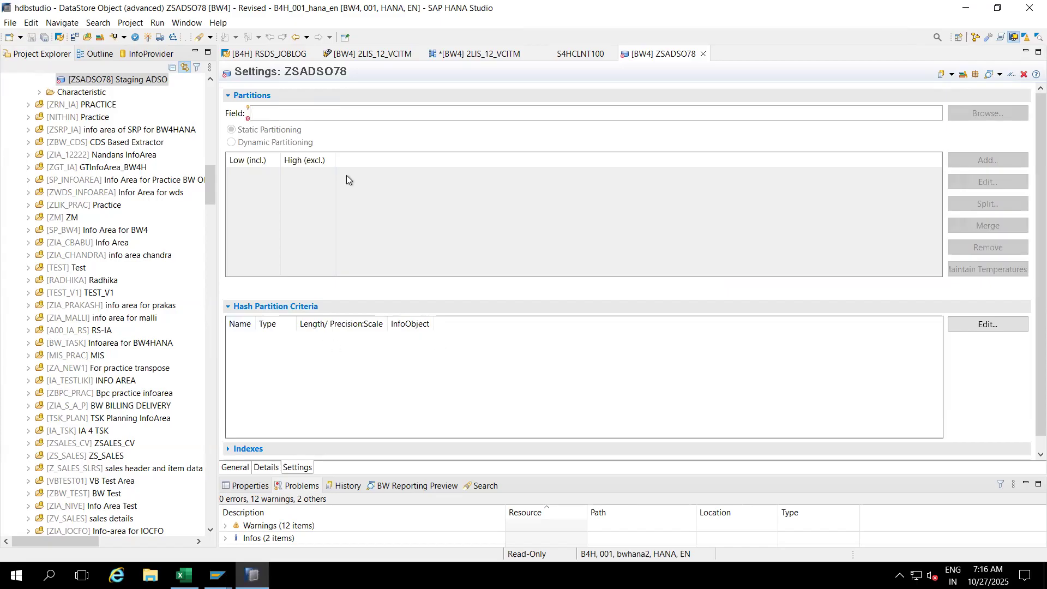
{"action": "left_click", "coordinate": [267, 467]}
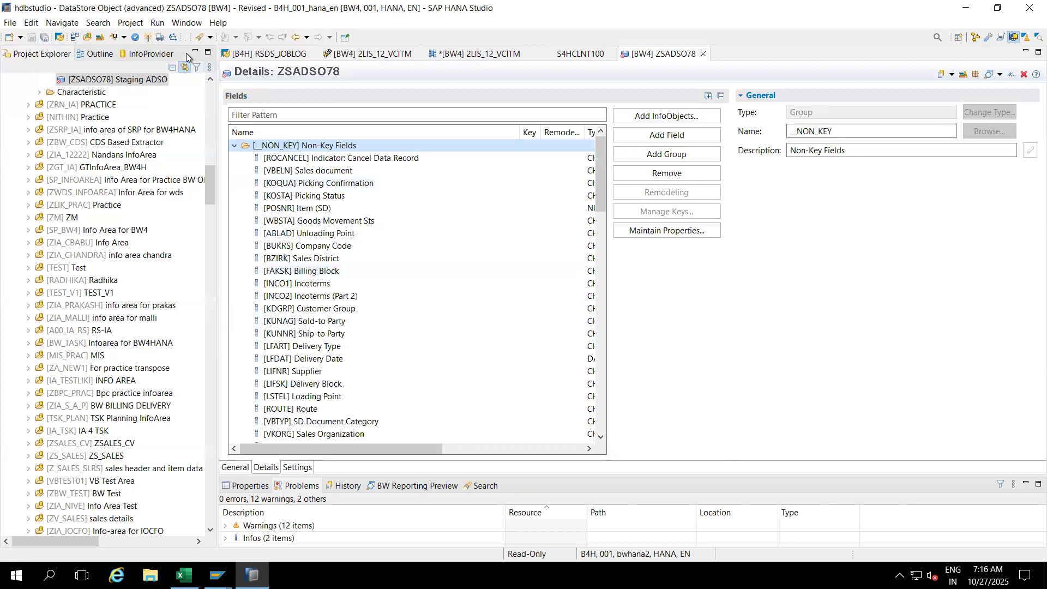
Activate the staging object ZSADSO78 and return to the 2LIS_12_VCITM data flow.
{"action": "left_click", "coordinate": [149, 35]}
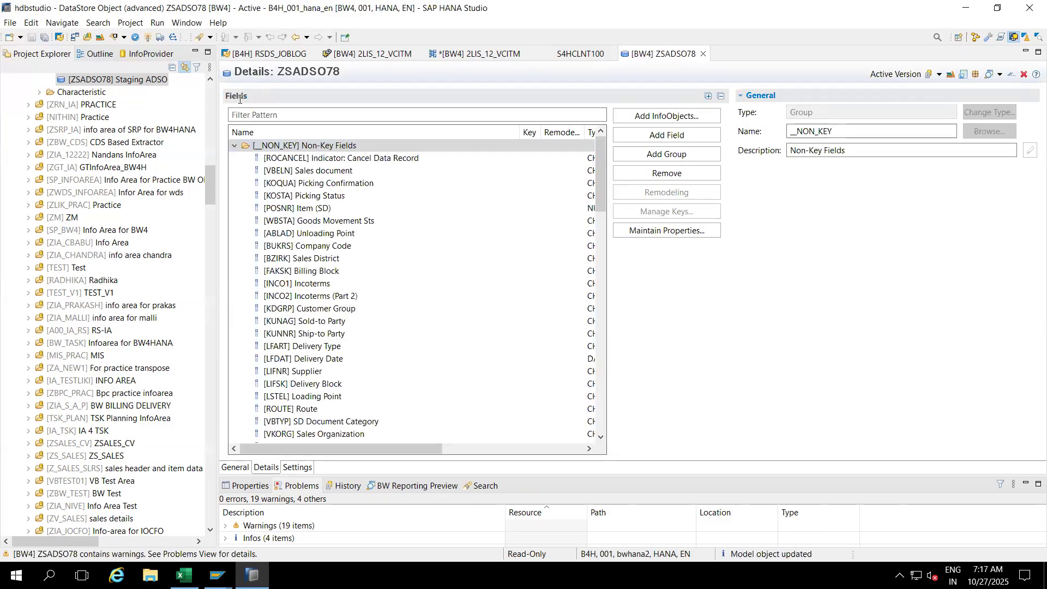
{"action": "left_click", "coordinate": [145, 34]}
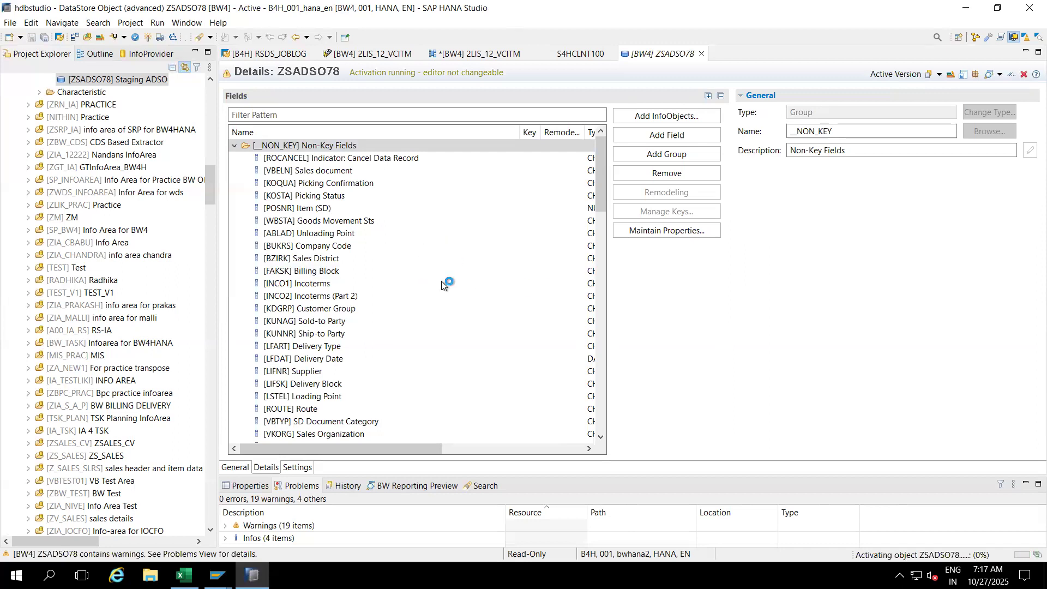
{"action": "left_click", "coordinate": [469, 55]}
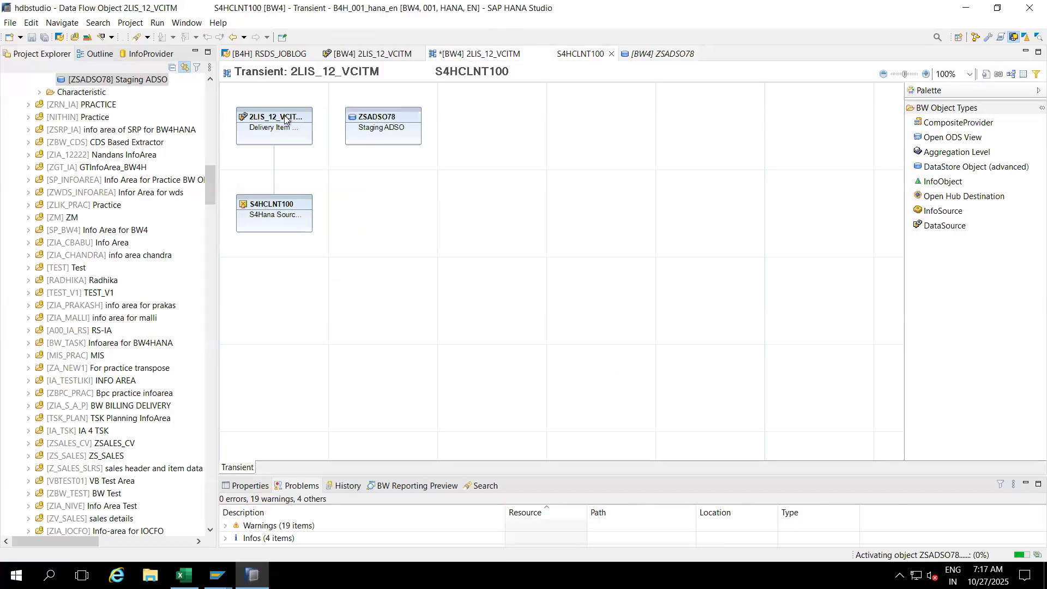
Move the S4HCLNT100 source system node down the canvas and try to move the 2LIS_12_VCITM DataSource node down as well.
{"action": "left_click_drag", "start_coordinate": [272, 98], "coordinate": [379, 142]}
{"action": "mouse_move", "coordinate": [273, 115]}
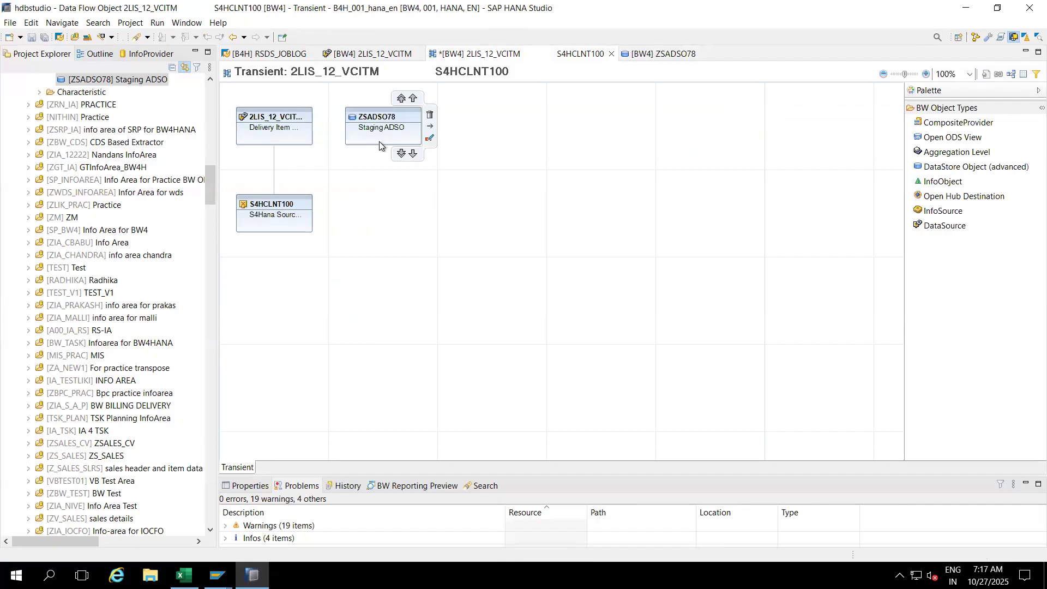
{"action": "mouse_move", "coordinate": [266, 204]}
{"action": "left_click_drag", "start_coordinate": [265, 204], "coordinate": [271, 378]}
{"action": "left_click_drag", "start_coordinate": [282, 112], "coordinate": [284, 282]}
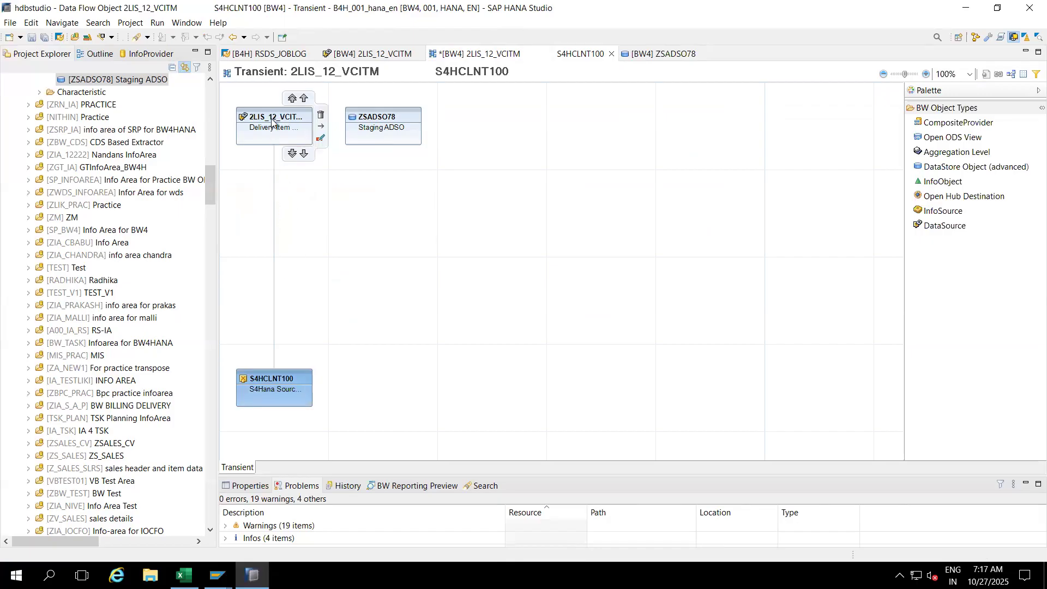
{"action": "left_click_drag", "start_coordinate": [272, 123], "coordinate": [261, 287]}
{"action": "mouse_move", "coordinate": [283, 109]}
{"action": "left_click_drag", "start_coordinate": [284, 109], "coordinate": [297, 246]}
Connect the 2LIS_12_VCITM DataSource to ZSADSO78 and automatically arrange the data flow layout.
{"action": "left_click_drag", "start_coordinate": [287, 109], "coordinate": [378, 137]}
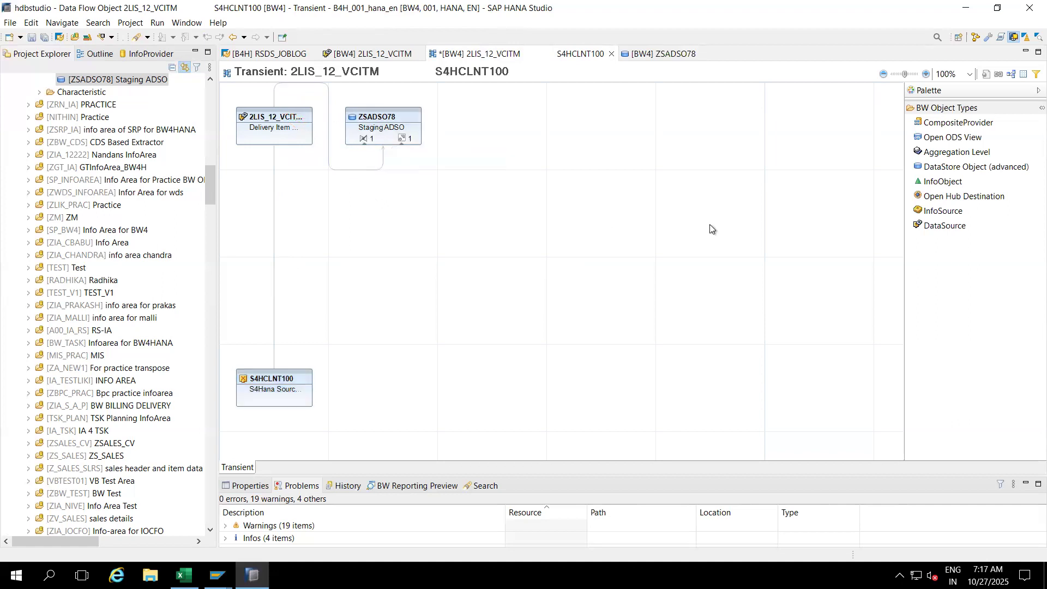
{"action": "left_click", "coordinate": [1012, 74]}
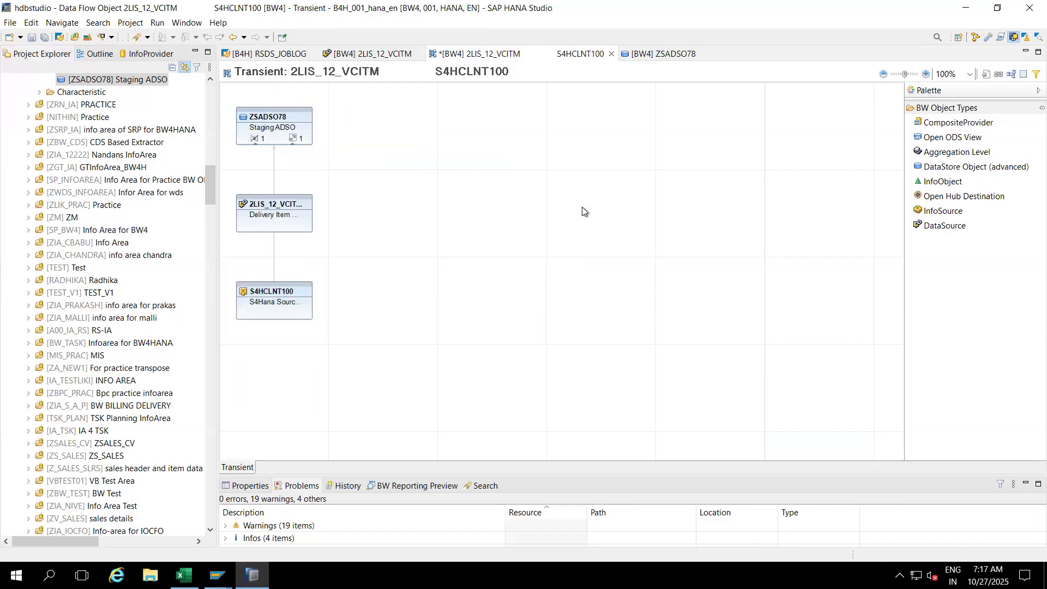
Create the transformation from DataSource 2LIS_12_VCITM (S4HCLNT100) to ZSADSO78 with the proposed source and target.
{"action": "left_click", "coordinate": [253, 139]}
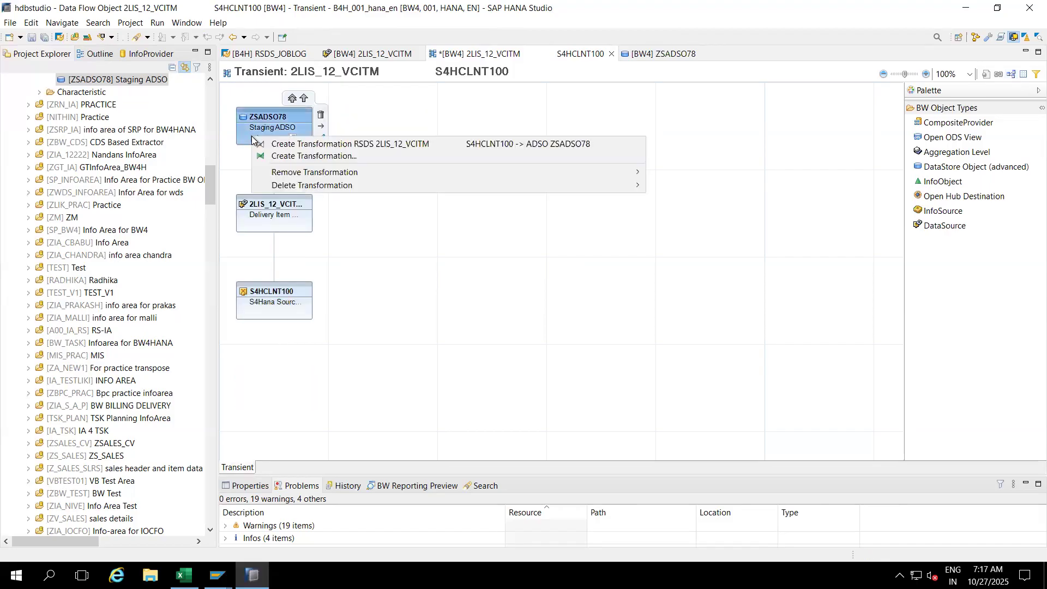
{"action": "left_click", "coordinate": [294, 145]}
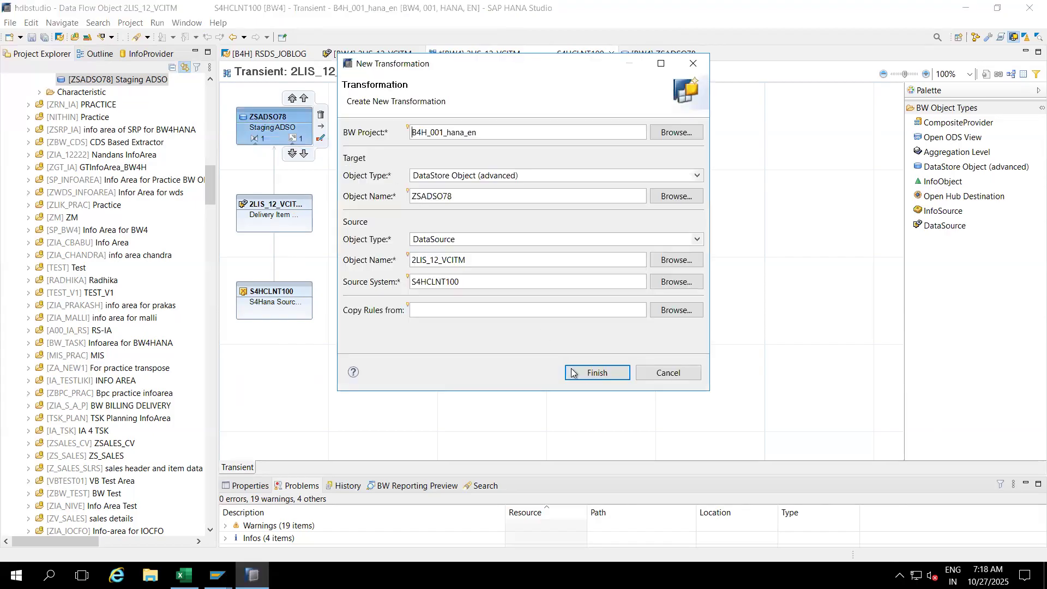
{"action": "left_click", "coordinate": [578, 374]}
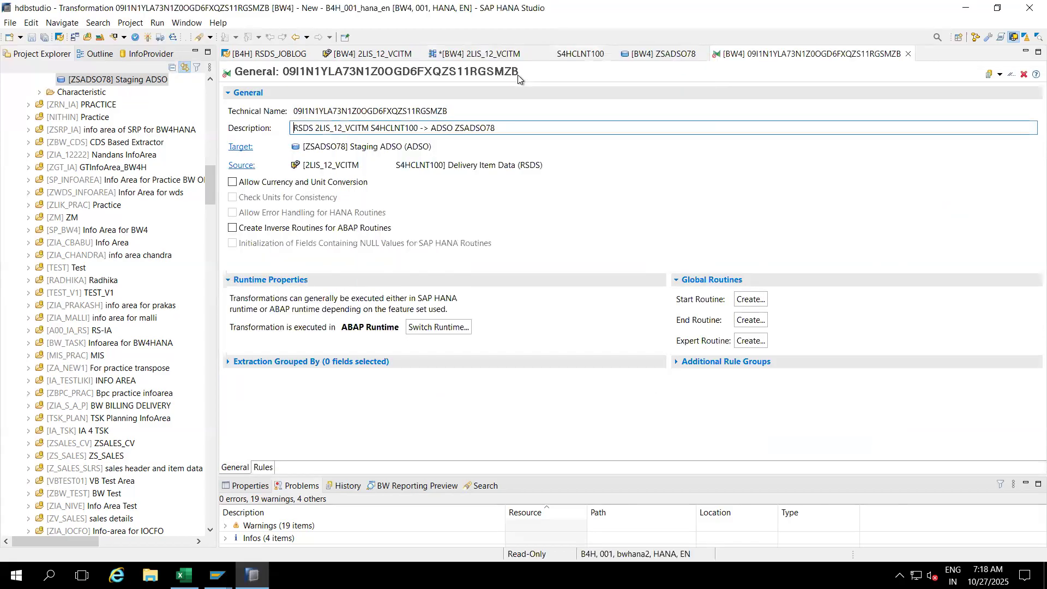
Check the transformation's field rules, activate the transformation and close it.
{"action": "left_click", "coordinate": [262, 468]}
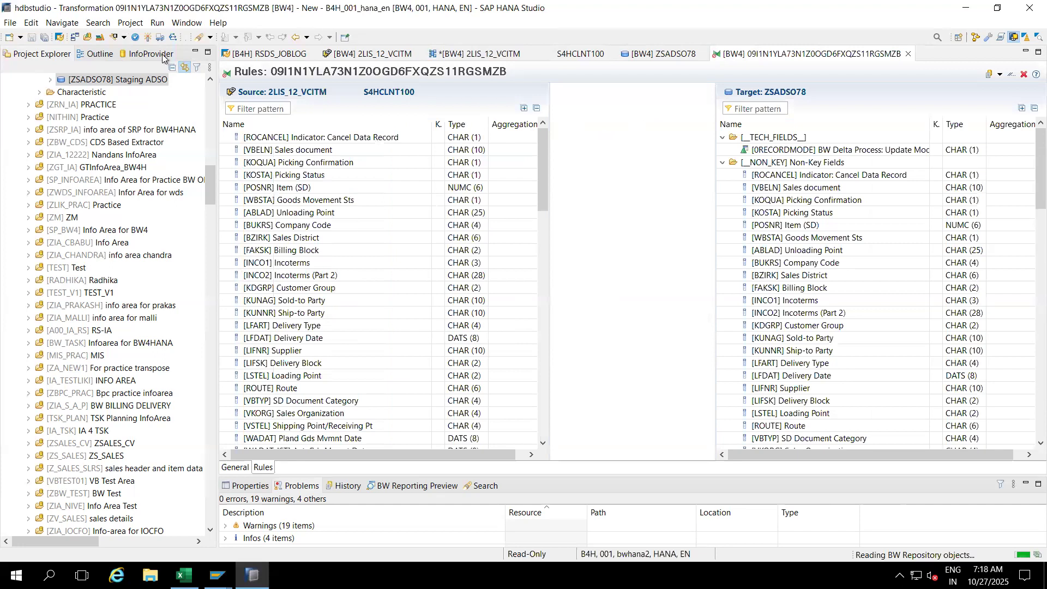
{"action": "left_click", "coordinate": [147, 37]}
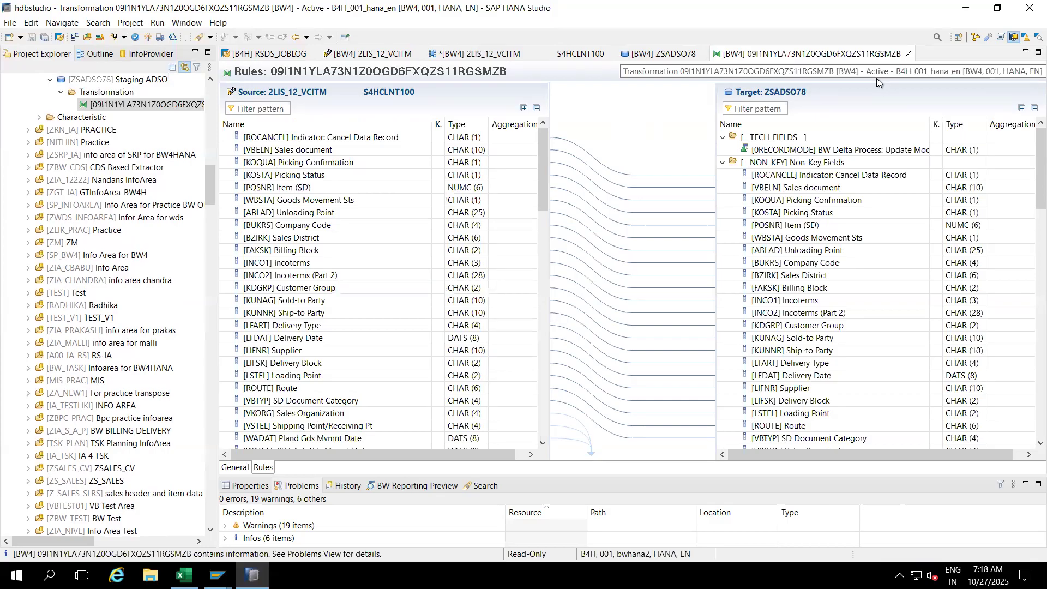
{"action": "left_click", "coordinate": [910, 57]}
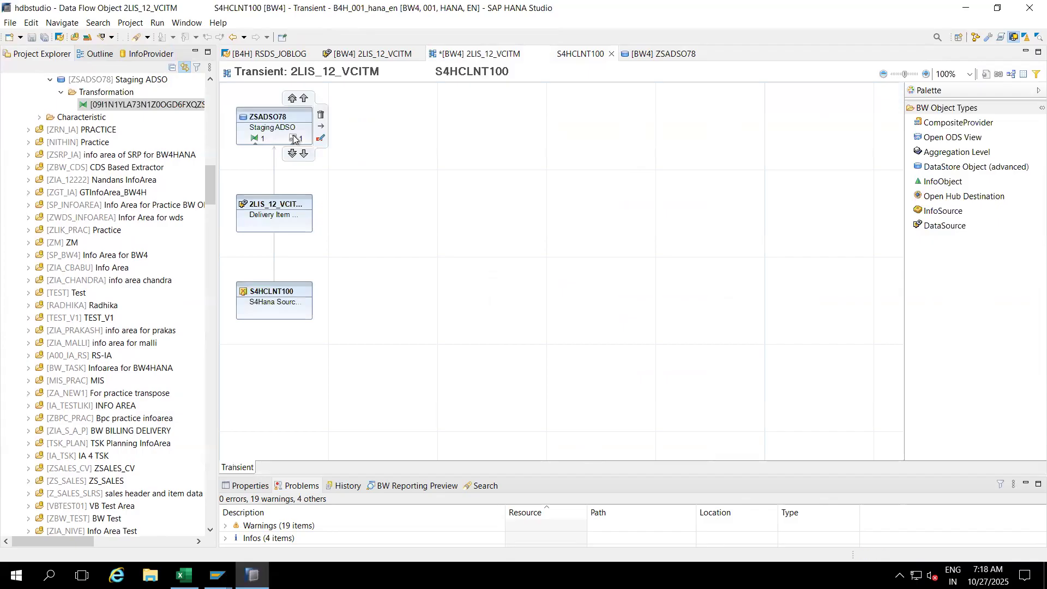
Create the data transfer process from DataSource 2LIS_12_VCITM (S4HCLNT100) to ZSADSO78.
{"action": "left_click", "coordinate": [295, 139]}
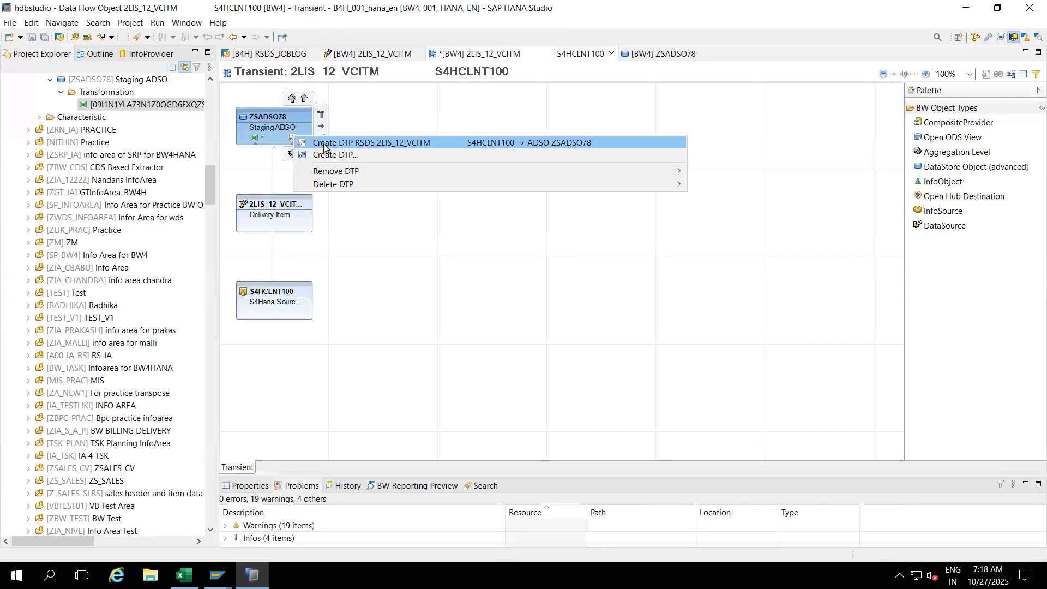
{"action": "left_click", "coordinate": [325, 144]}
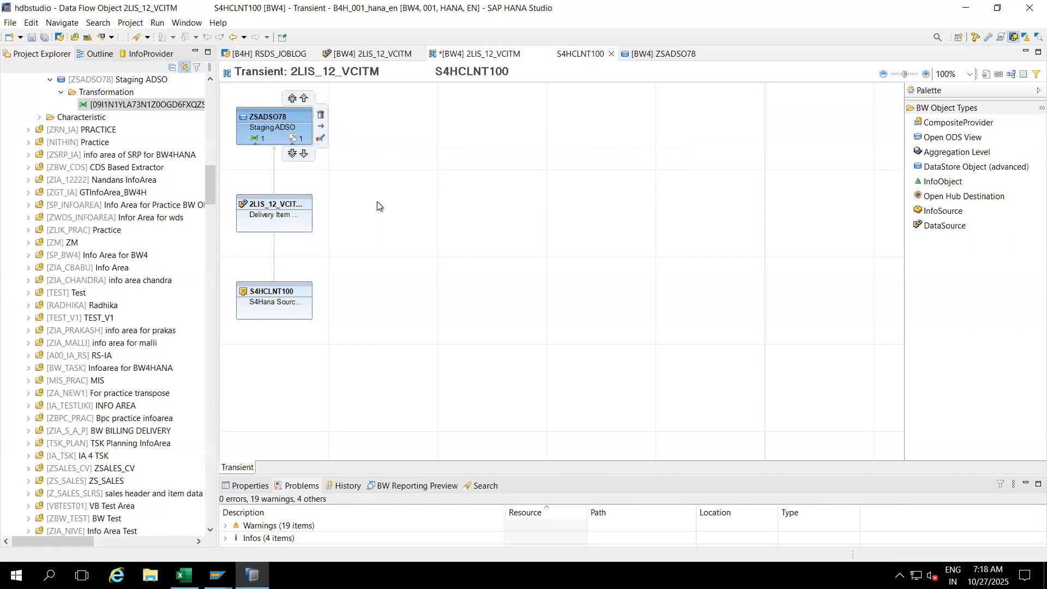
{"action": "left_click", "coordinate": [520, 386]}
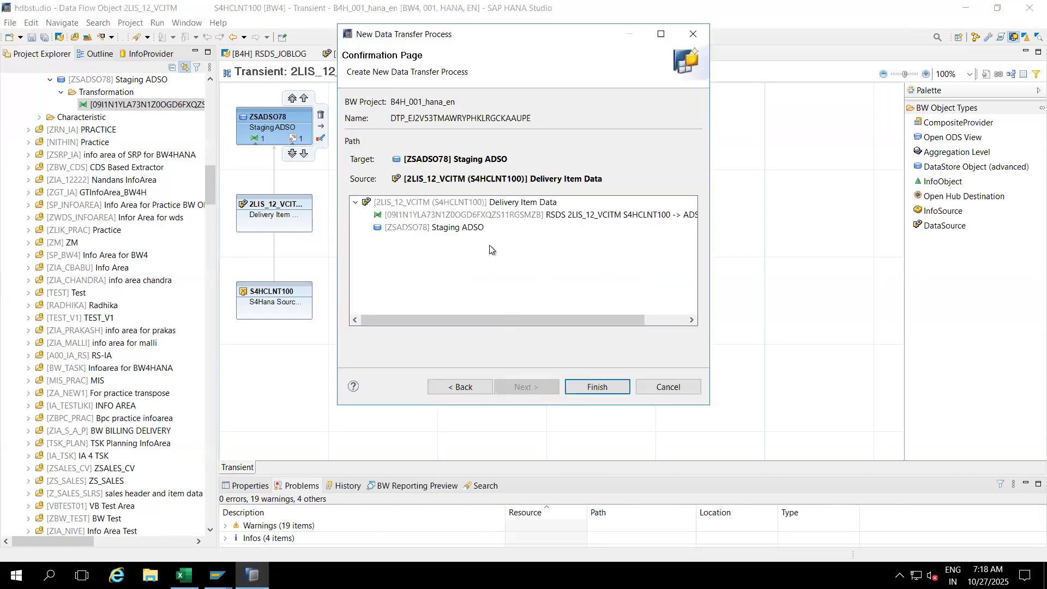
{"action": "left_click", "coordinate": [590, 388]}
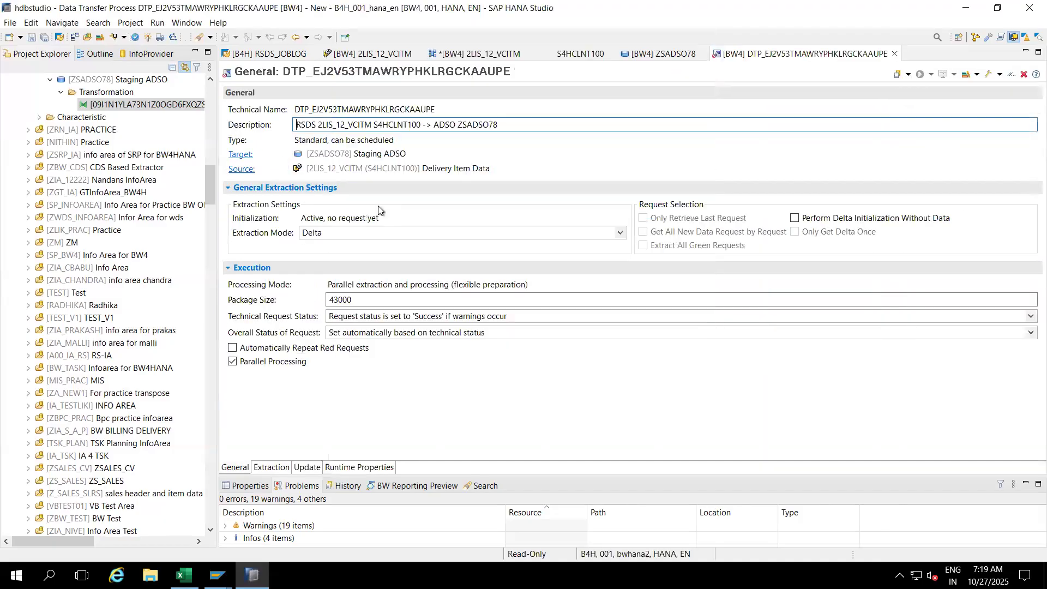
Check the data transfer process's extraction and update settings, activate it and return to the data flow.
{"action": "left_click", "coordinate": [272, 467]}
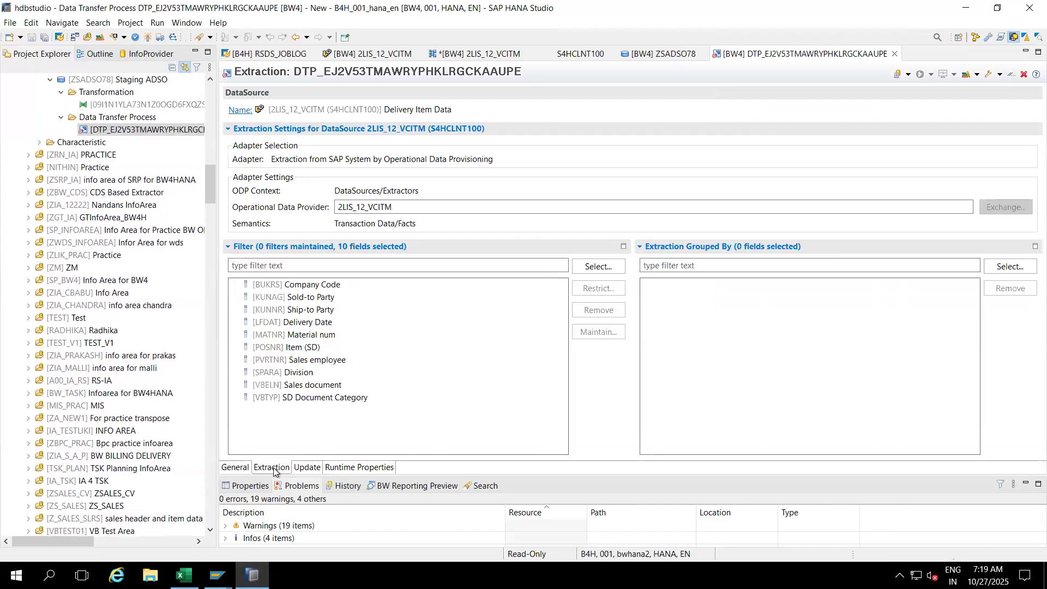
{"action": "left_click", "coordinate": [307, 468]}
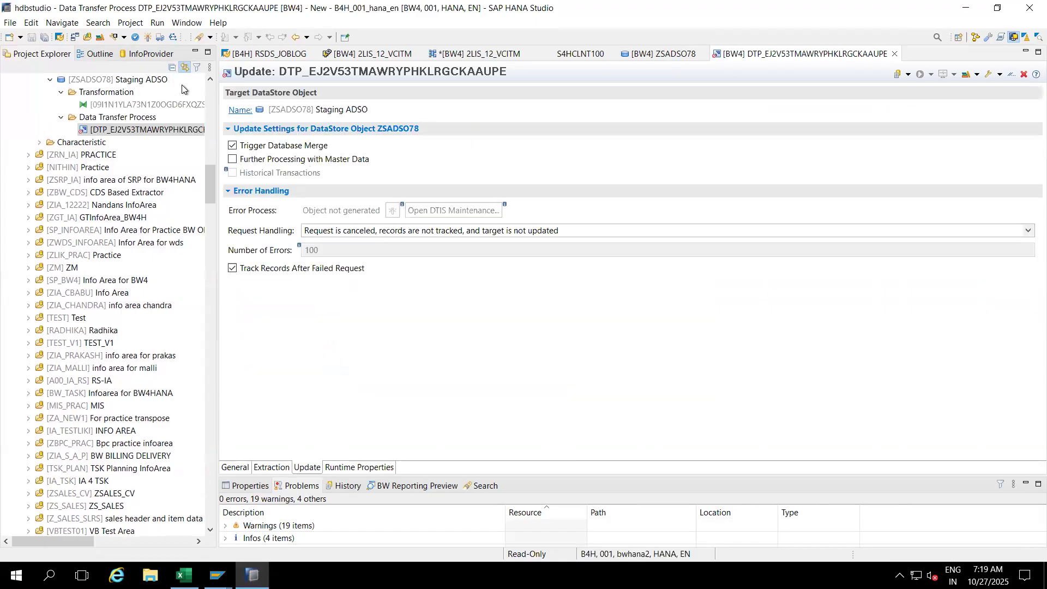
{"action": "left_click", "coordinate": [148, 38]}
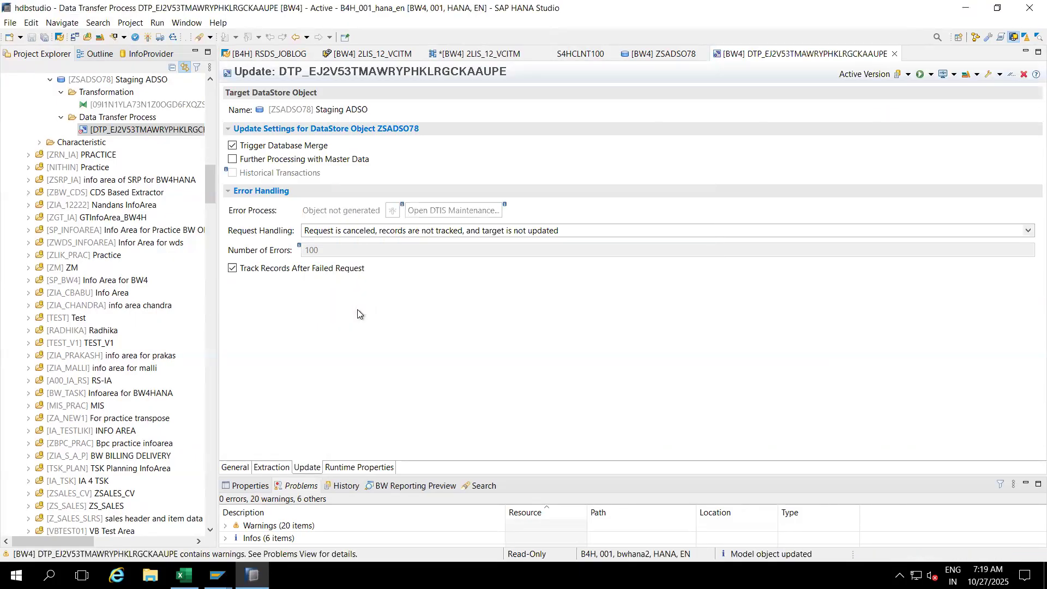
{"action": "left_click", "coordinate": [482, 56]}
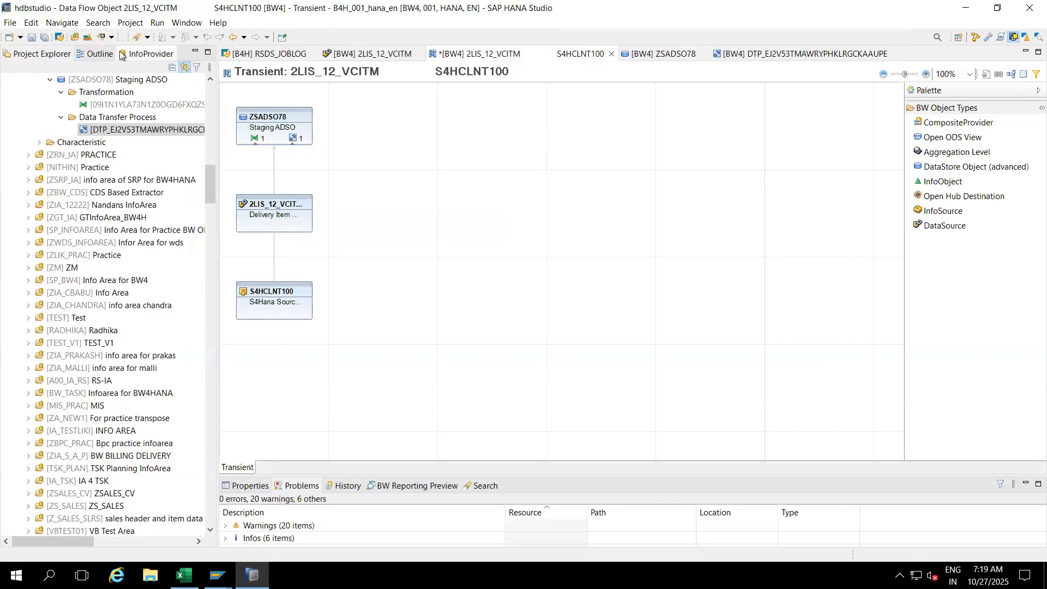
Save the data flow as ZDF_VC in ZSADSO78's InfoArea with the description "Delivery data flow" and activate it.
{"action": "left_click", "coordinate": [31, 37]}
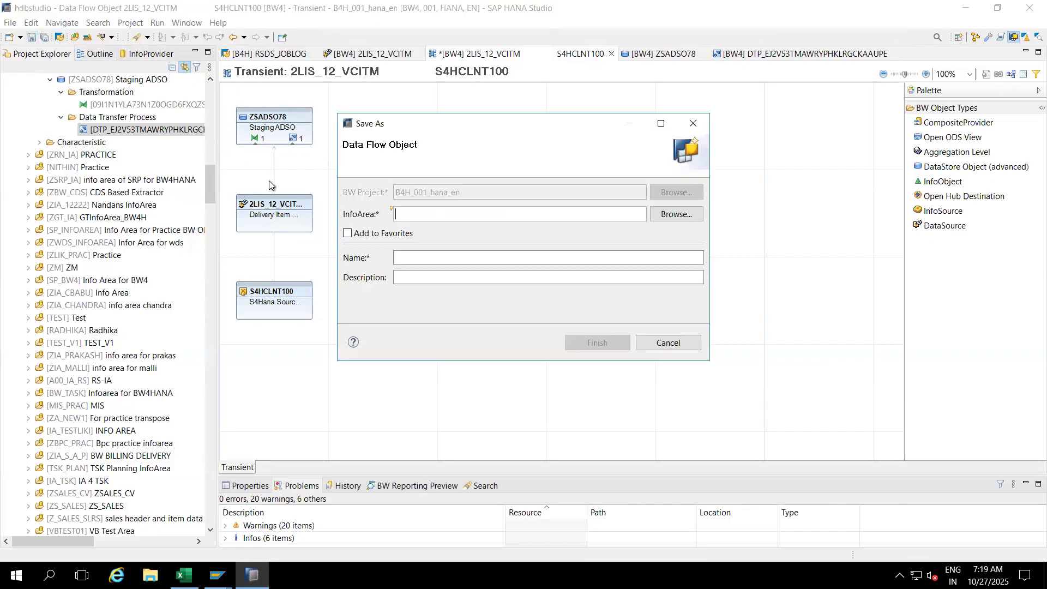
{"action": "left_click", "coordinate": [677, 215]}
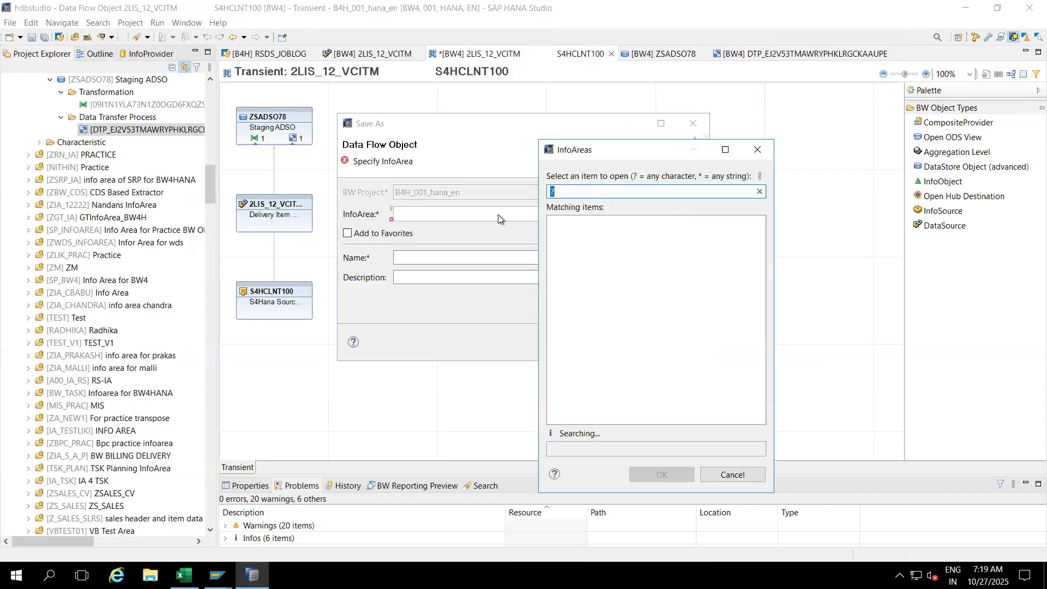
{"action": "left_click_drag", "start_coordinate": [761, 238], "coordinate": [776, 404]}
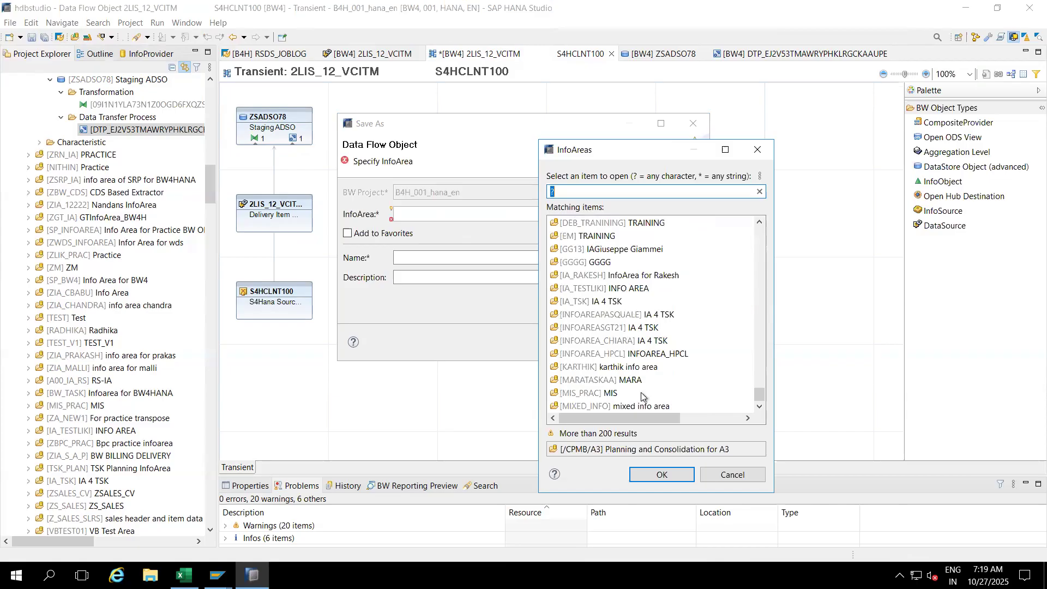
{"action": "double_click", "coordinate": [599, 367]}
{"action": "left_click", "coordinate": [413, 258]}
{"action": "type", "text": "ZDF"}
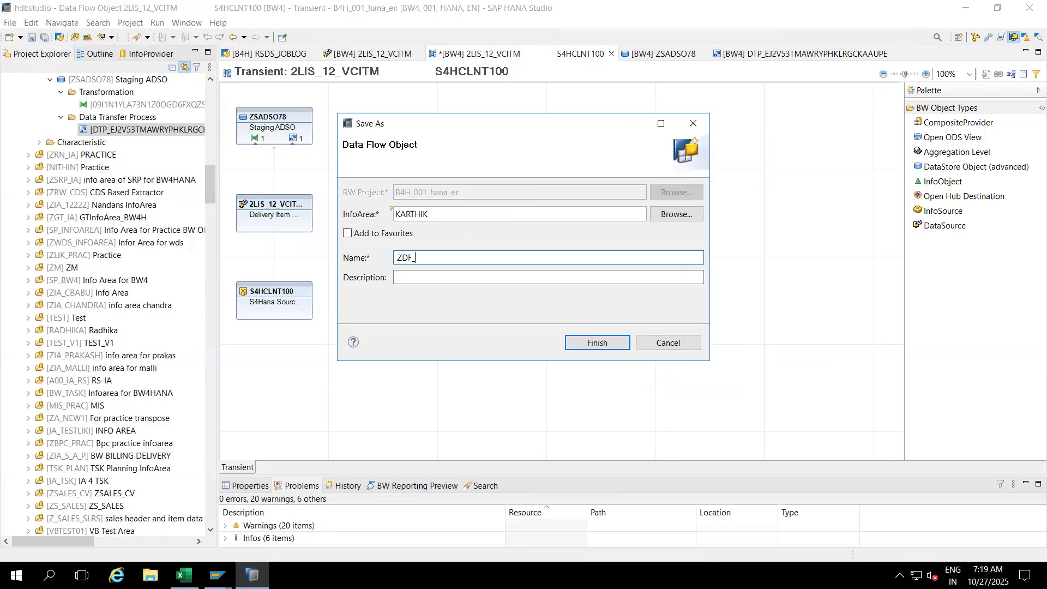
{"action": "type", "text": "_VC"}
{"action": "left_click", "coordinate": [413, 277]}
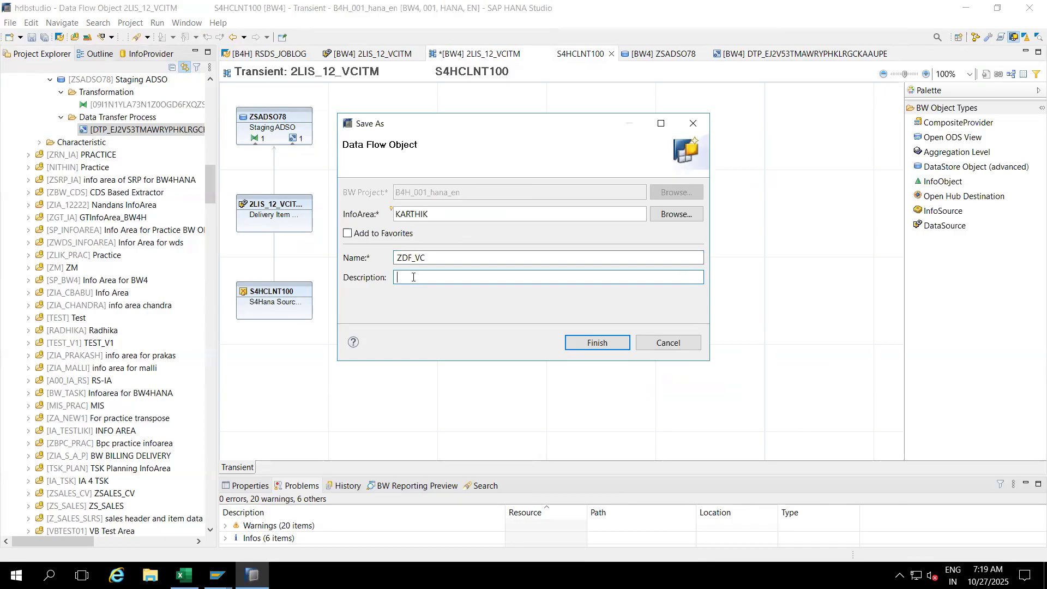
{"action": "type", "text": "Delivery data flow"}
{"action": "left_click", "coordinate": [580, 342]}
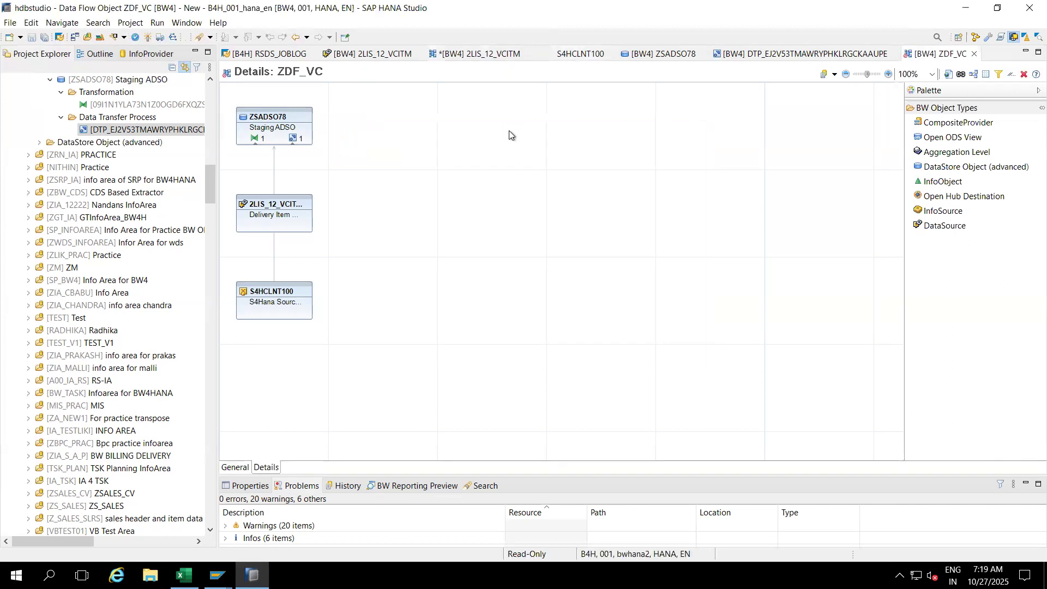
{"action": "left_click", "coordinate": [148, 38]}
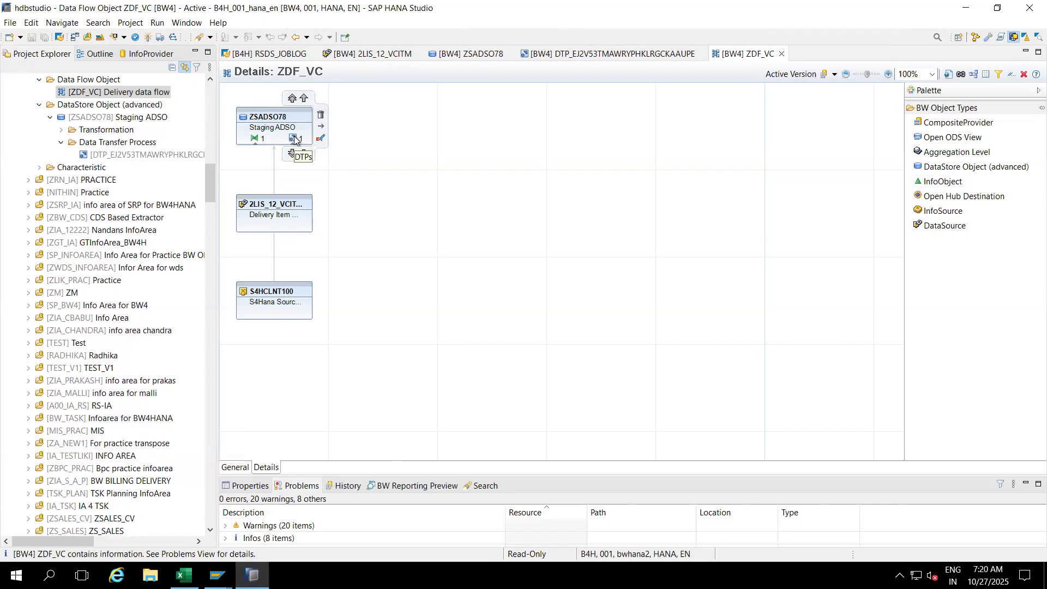
Open the general settings of the ZSADSO78 data transfer process and select its full technical name for copying.
{"action": "left_click", "coordinate": [563, 53]}
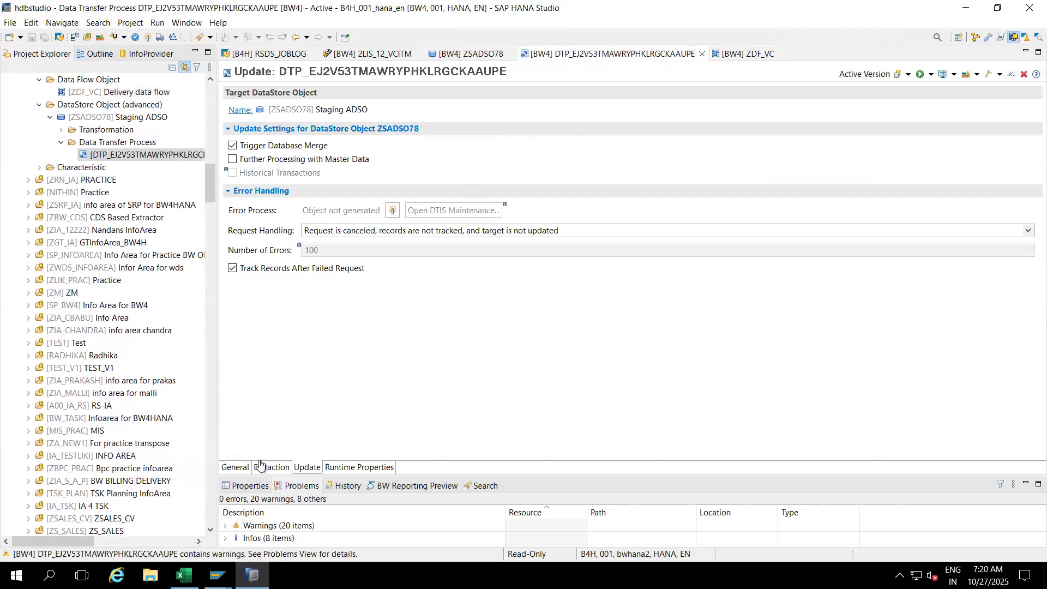
{"action": "left_click", "coordinate": [235, 468]}
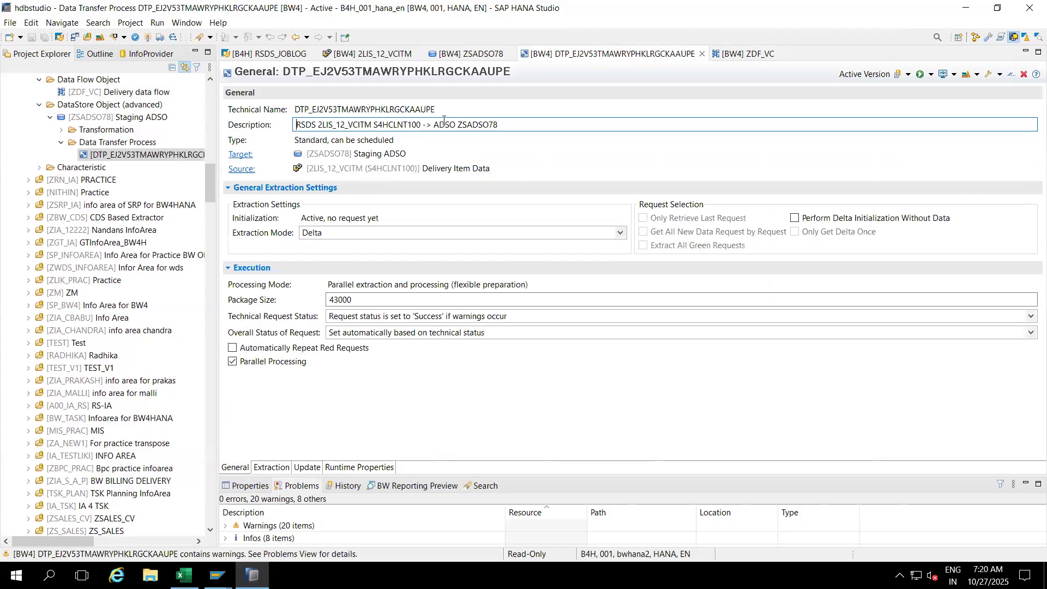
{"action": "left_click_drag", "start_coordinate": [360, 111], "coordinate": [293, 113]}
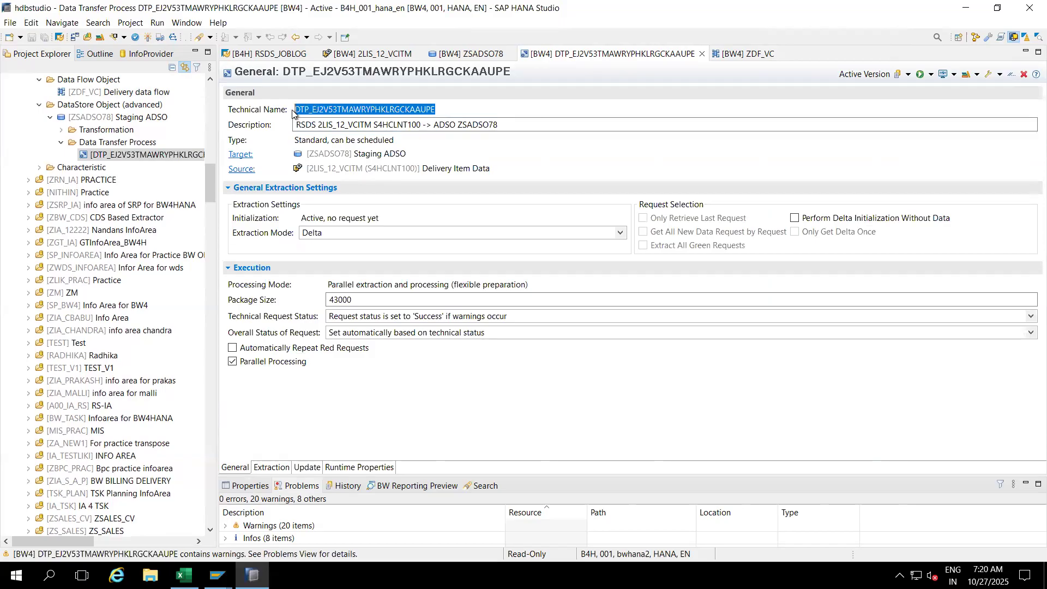
Switch to SAP Logon and log on to system B4H as user HANA with the account password, in a maximized session window.
{"action": "key", "text": "super+d"}
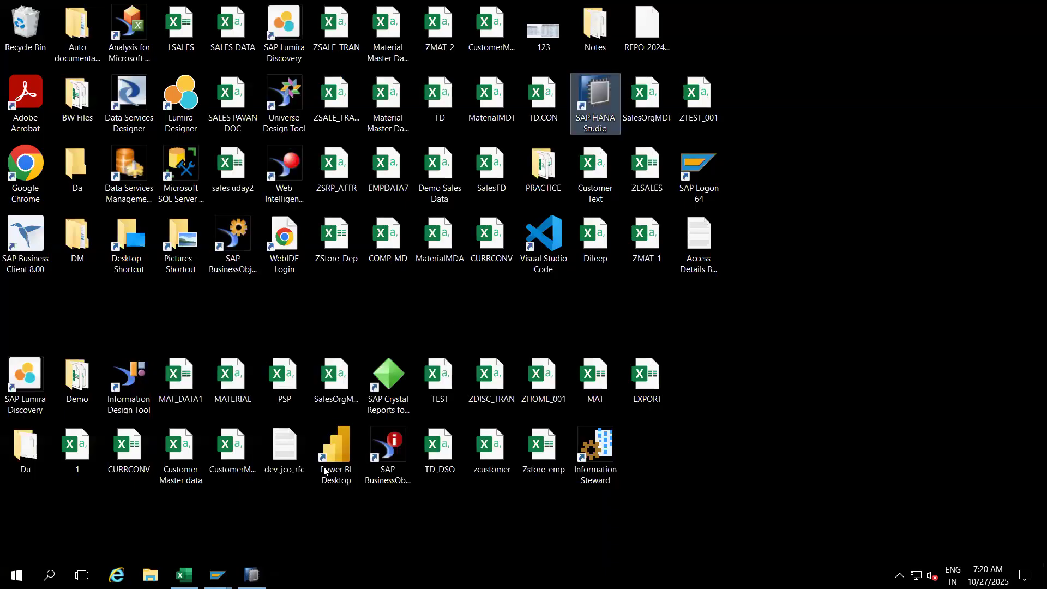
{"action": "left_click", "coordinate": [218, 576]}
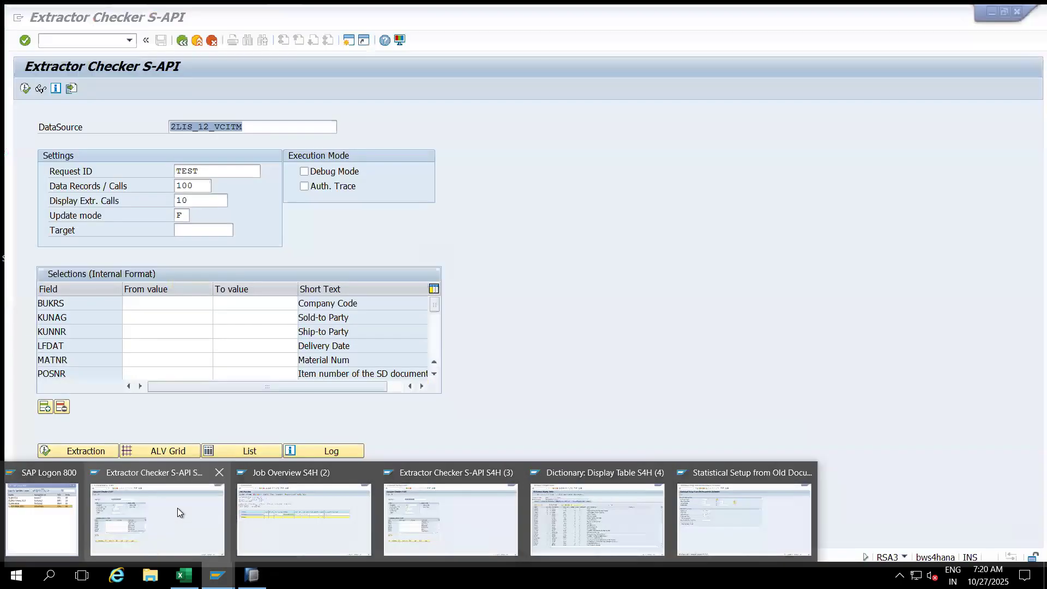
{"action": "mouse_move", "coordinate": [648, 491]}
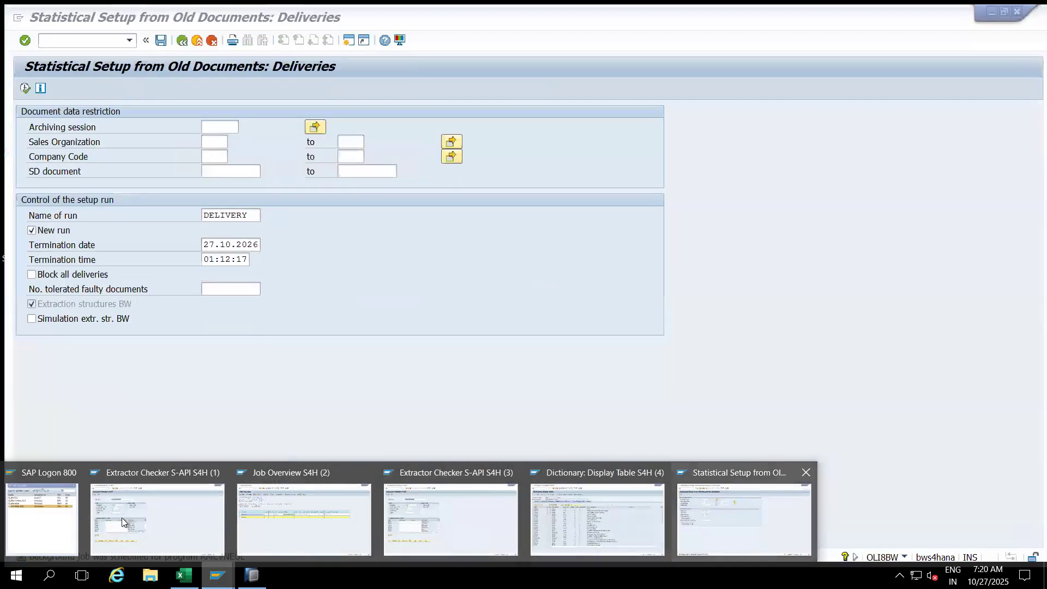
{"action": "left_click", "coordinate": [41, 518]}
{"action": "left_click", "coordinate": [196, 138]}
{"action": "double_click", "coordinate": [197, 139]}
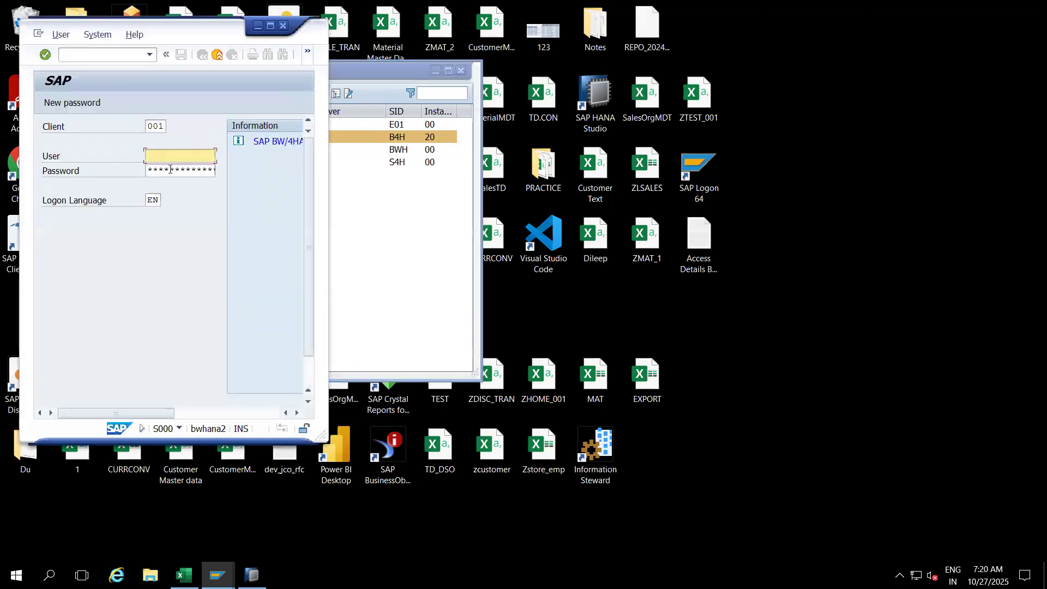
{"action": "left_click", "coordinate": [186, 154]}
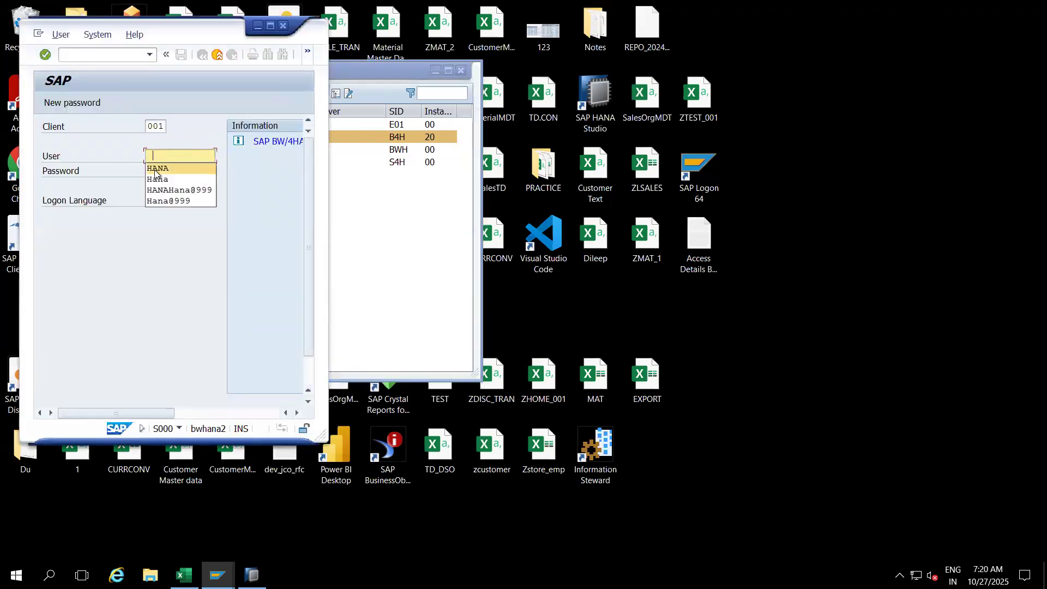
{"action": "left_click", "coordinate": [157, 169]}
{"action": "left_click", "coordinate": [174, 167]}
{"action": "type", "text": "*"}
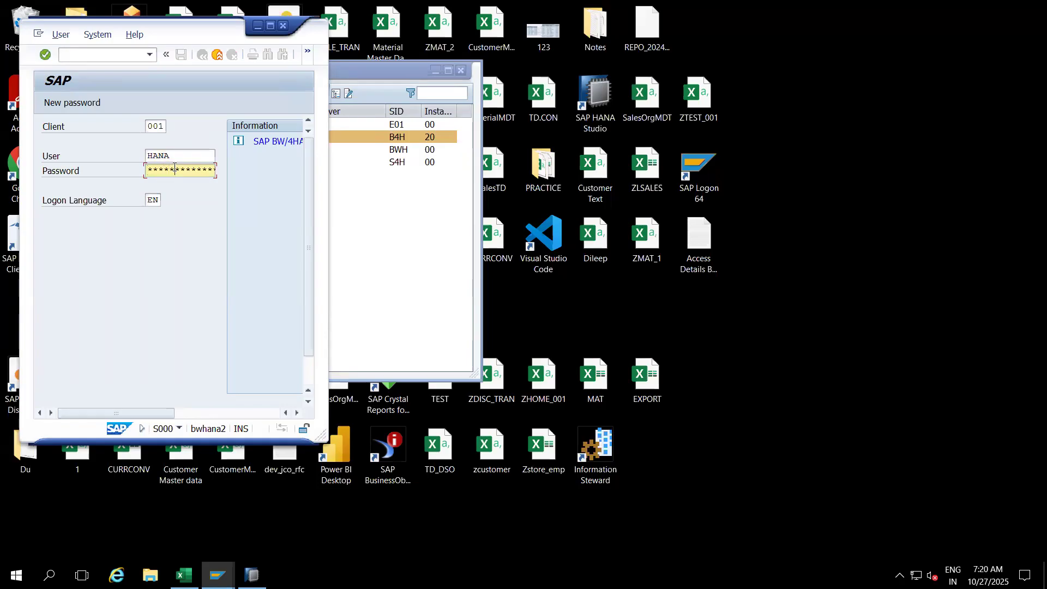
{"action": "key", "text": "Return"}
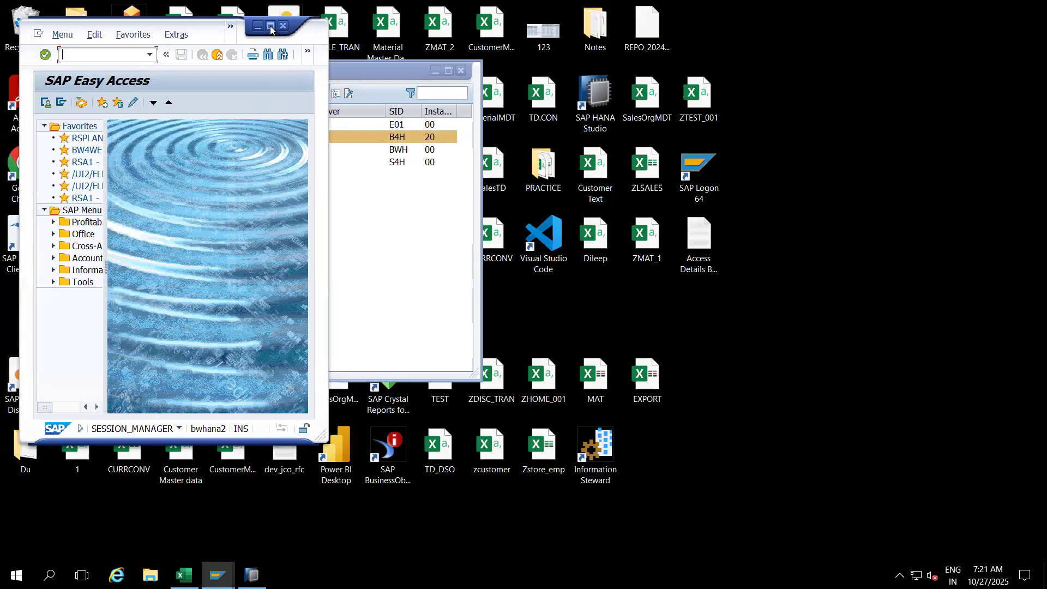
{"action": "left_click", "coordinate": [270, 25]}
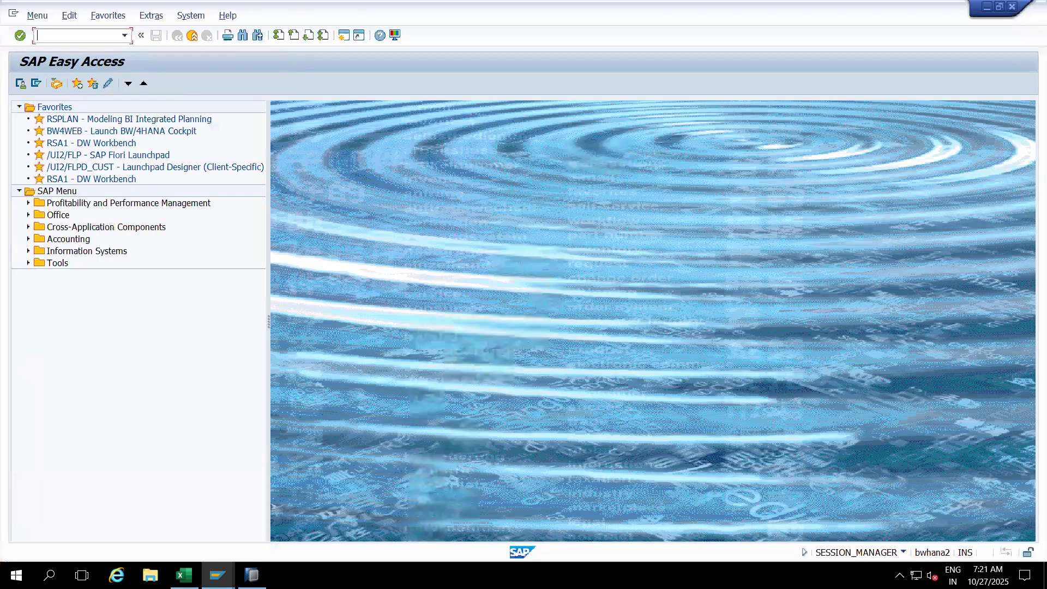
Start transaction RSDTP and display the data transfer process DTP_EJ2V53TMAWRYPHKLRGCKAAUPE.
{"action": "type", "text": "RSDTP"}
{"action": "key", "text": "Return"}
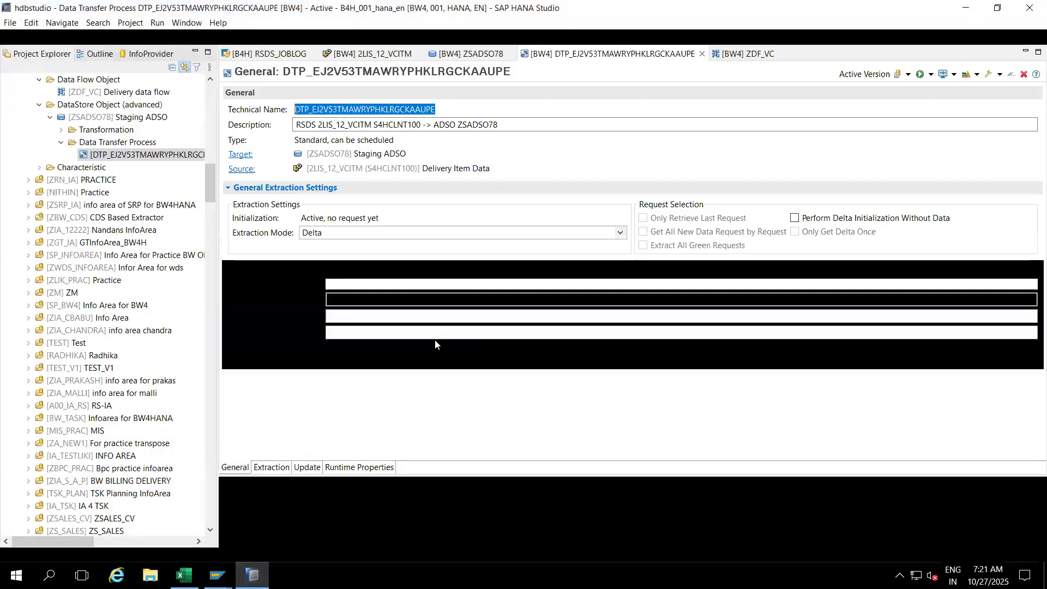
{"action": "left_click", "coordinate": [931, 75]}
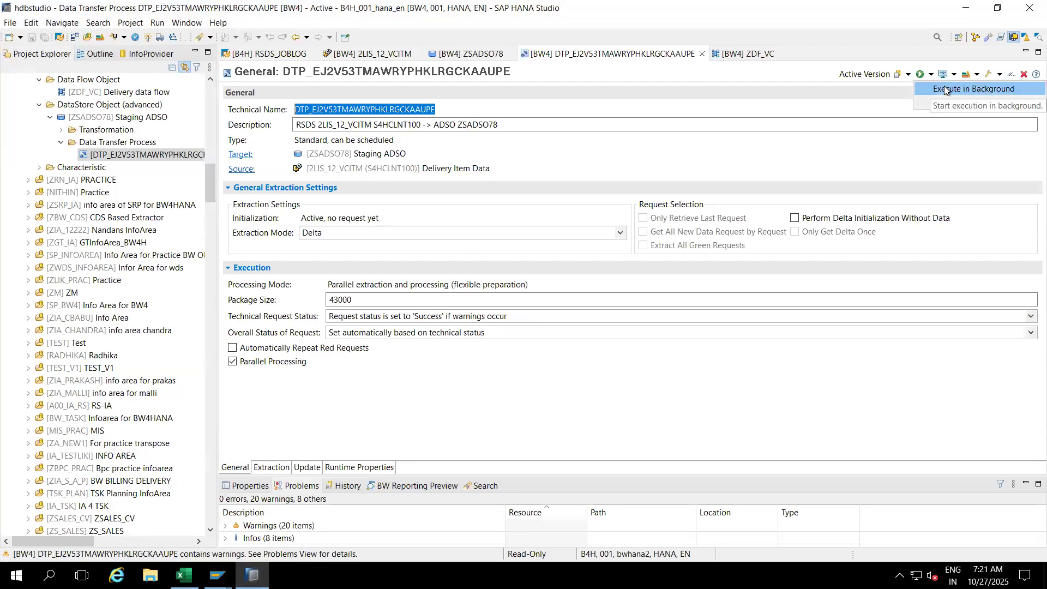
{"action": "left_click", "coordinate": [657, 170]}
{"action": "key", "text": "alt+Tab"}
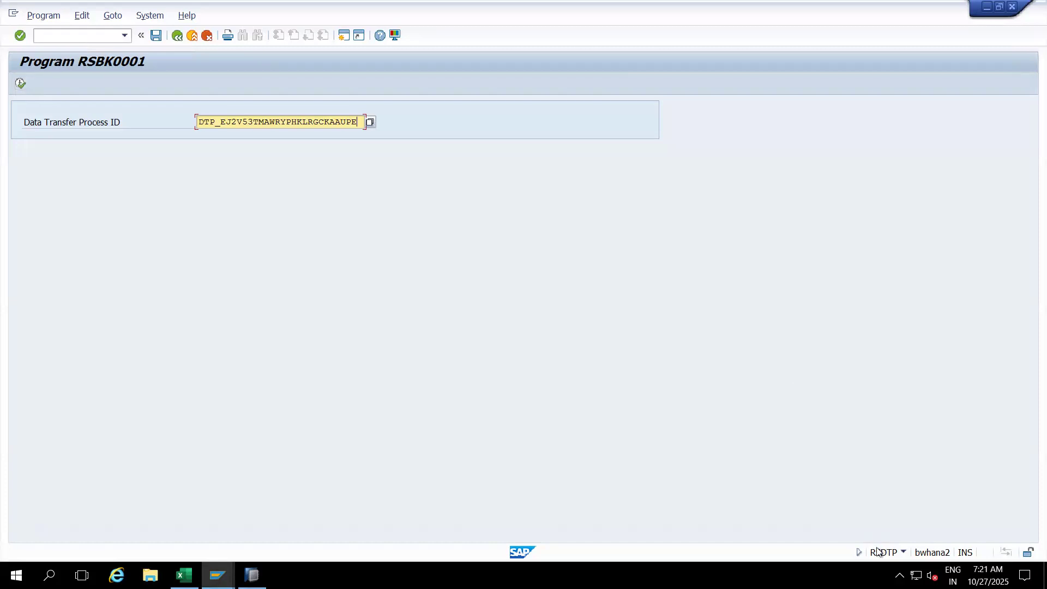
{"action": "left_click", "coordinate": [20, 83]}
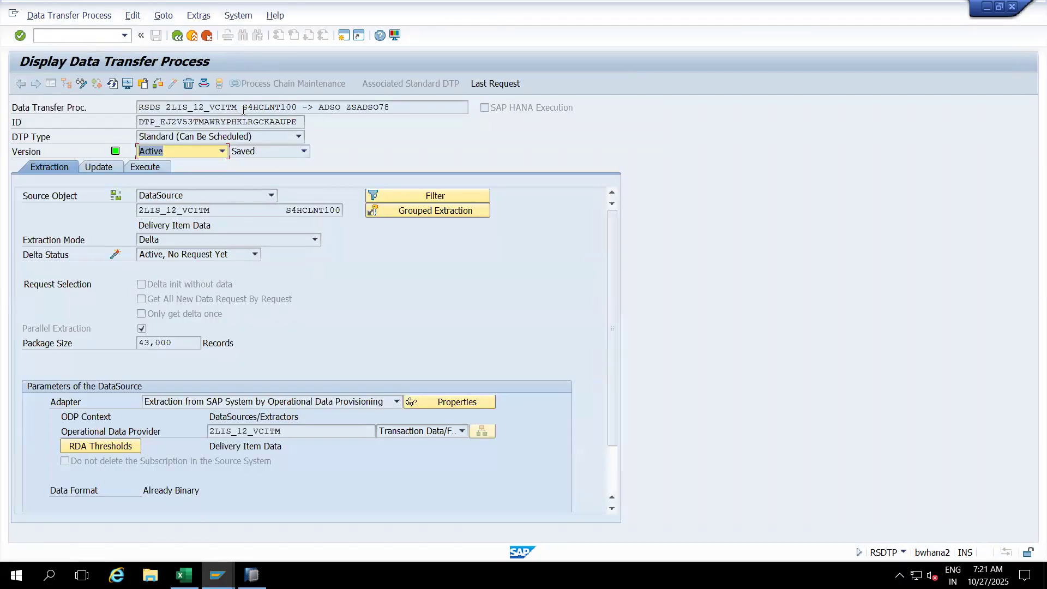
Examine the data transfer process's source, target, operational data provider and the available provider data types.
{"action": "left_click_drag", "start_coordinate": [239, 108], "coordinate": [164, 107]}
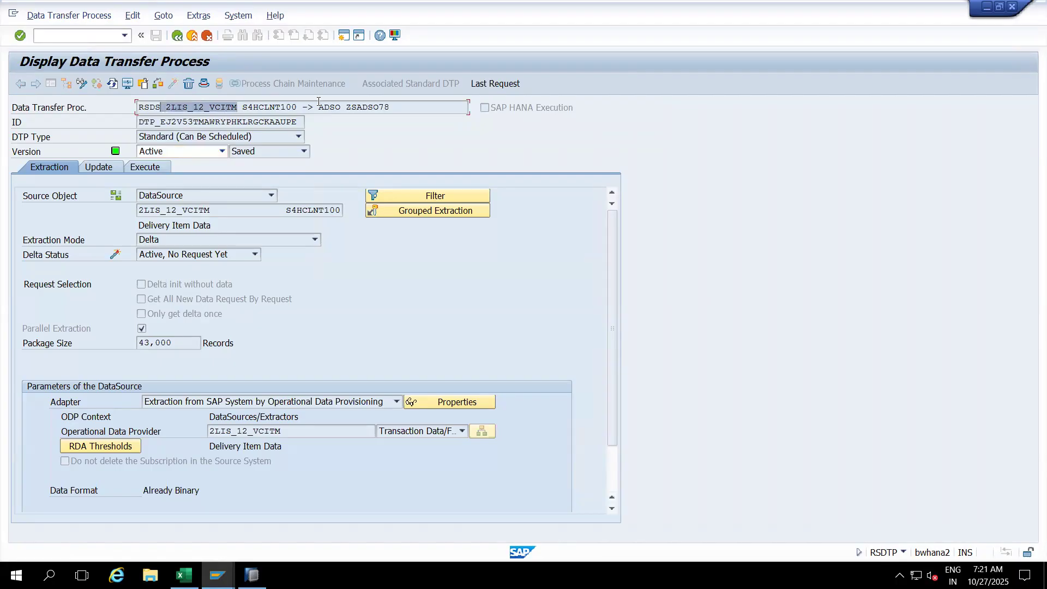
{"action": "left_click_drag", "start_coordinate": [345, 108], "coordinate": [390, 111]}
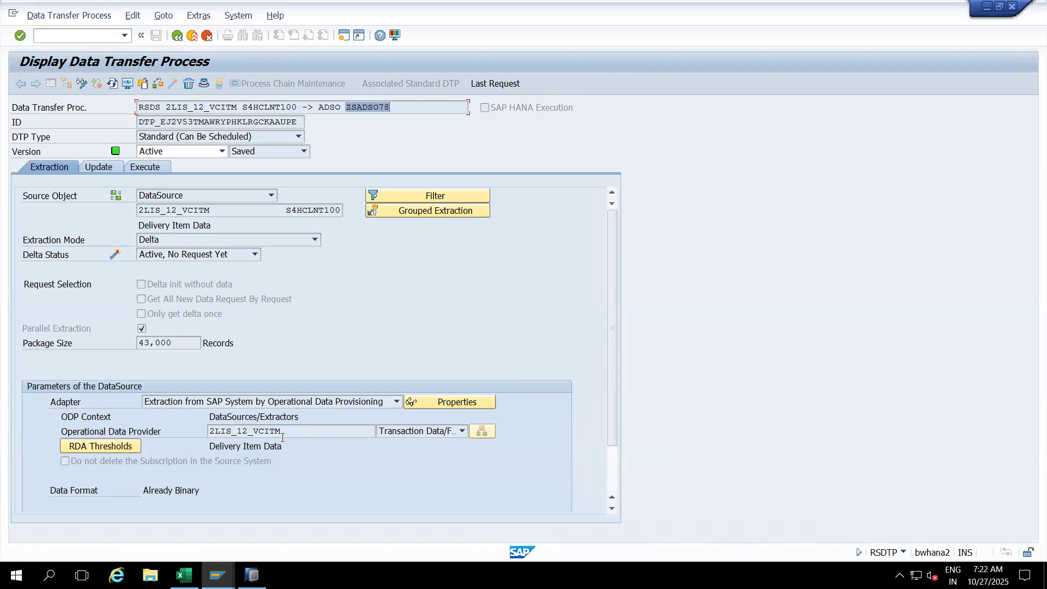
{"action": "left_click_drag", "start_coordinate": [283, 432], "coordinate": [197, 428]}
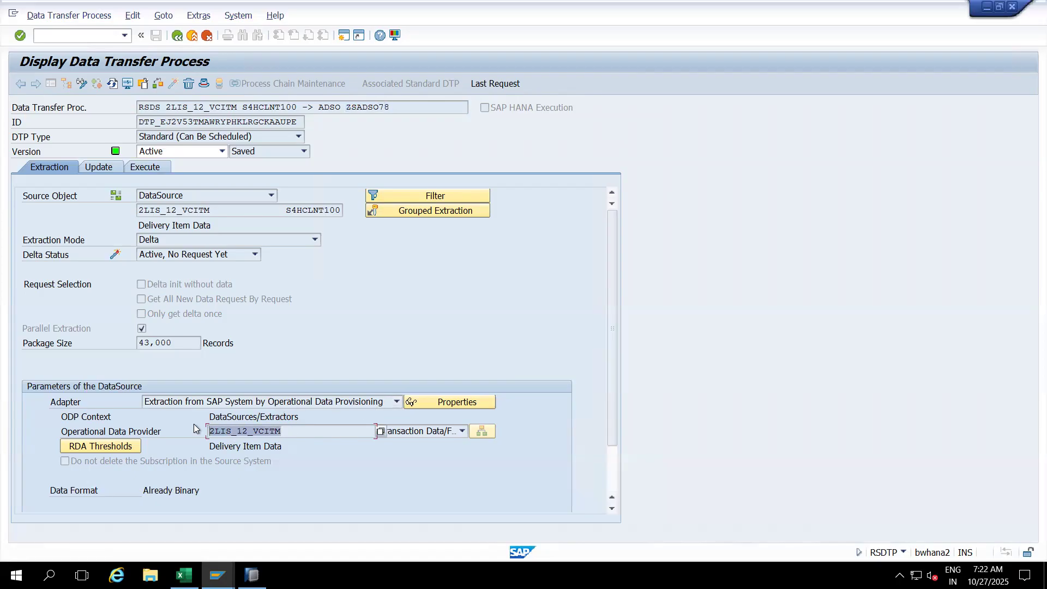
{"action": "left_click_drag", "start_coordinate": [610, 359], "coordinate": [603, 414]}
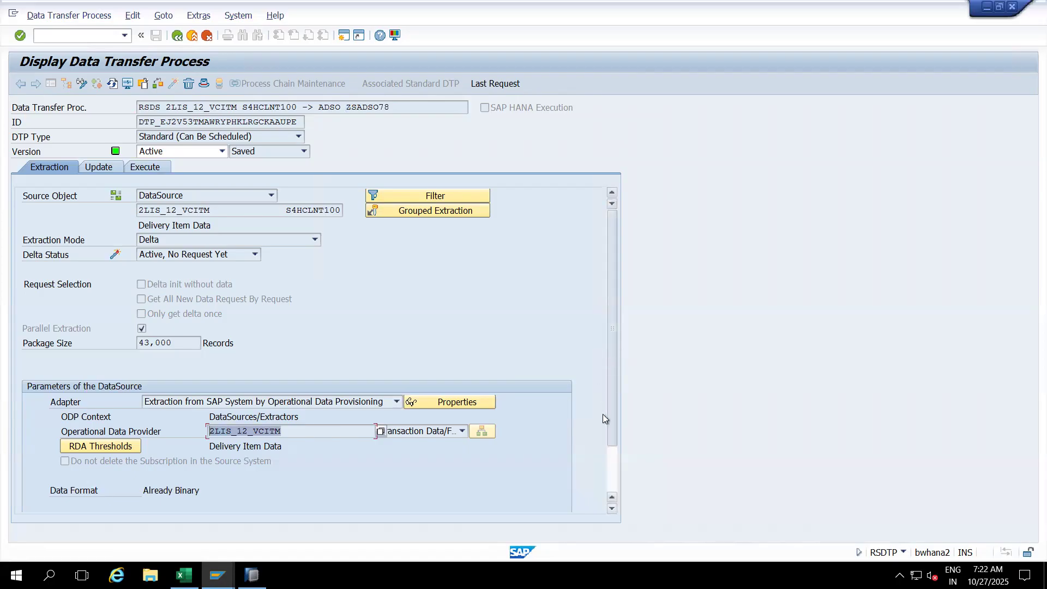
{"action": "left_click", "coordinate": [461, 373]}
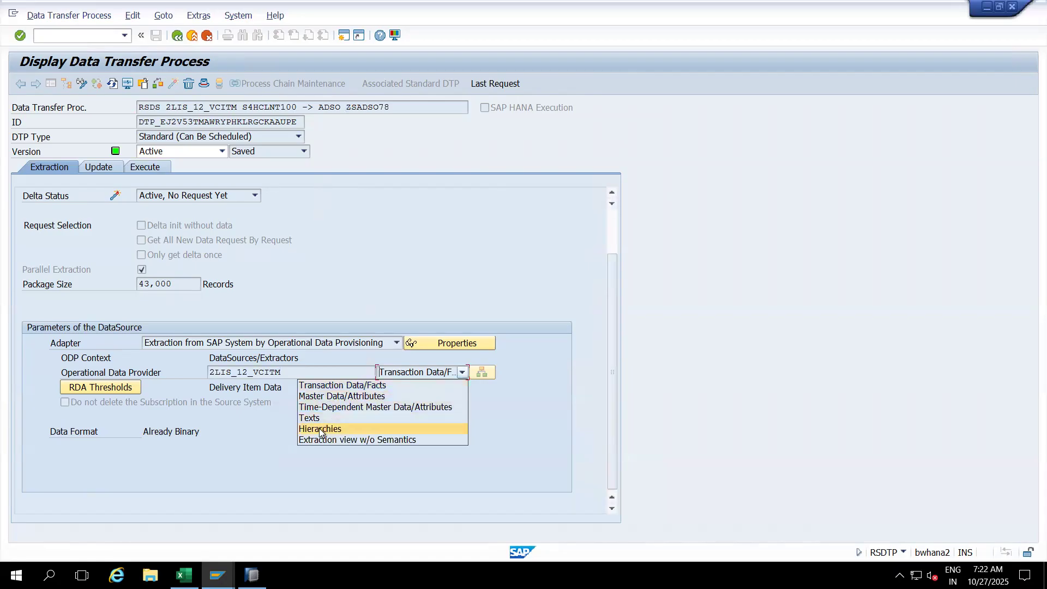
{"action": "left_click", "coordinate": [512, 413]}
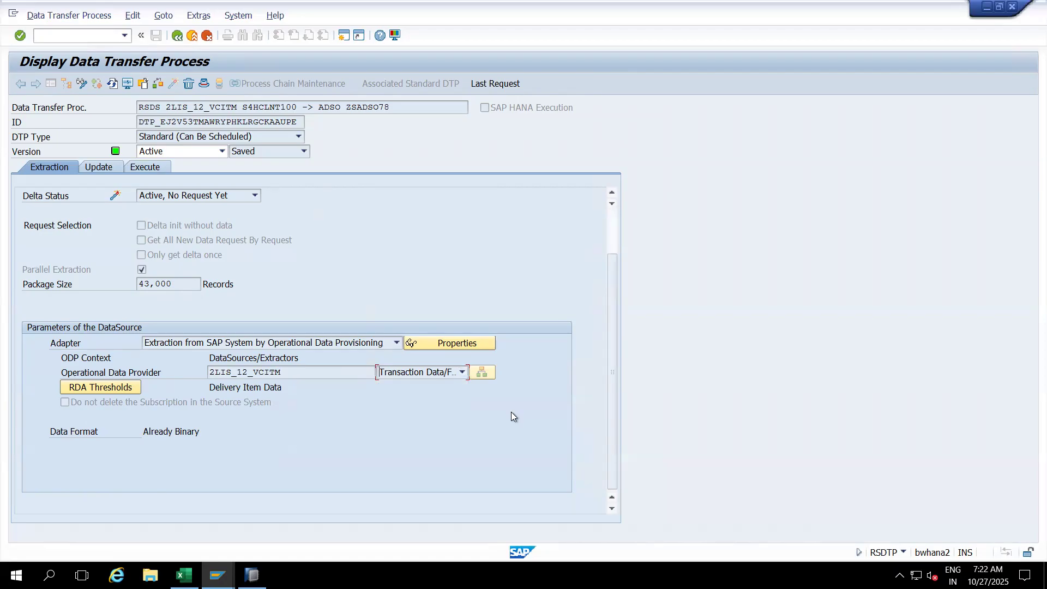
{"action": "left_click", "coordinate": [462, 374]}
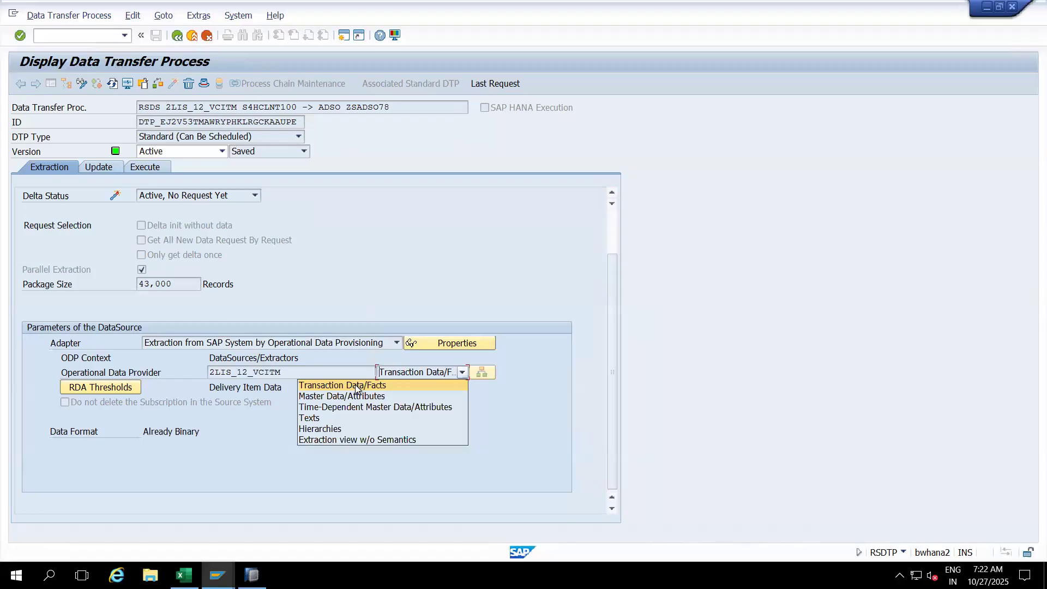
{"action": "left_click", "coordinate": [427, 257]}
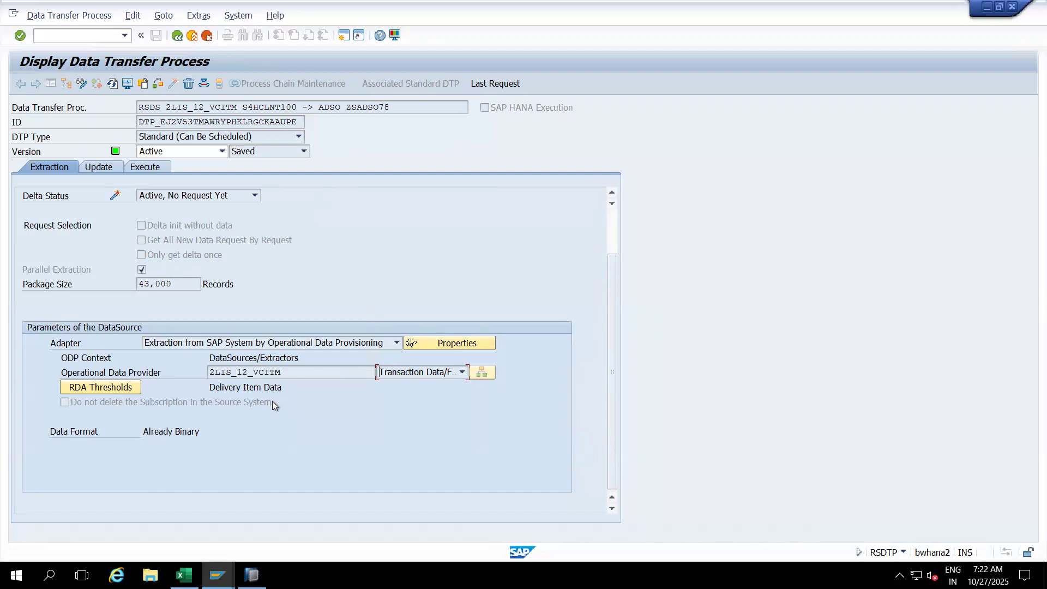
Review the data transfer process's extraction mode and its execution settings, including processing mode and program flow.
{"action": "left_click", "coordinate": [152, 167]}
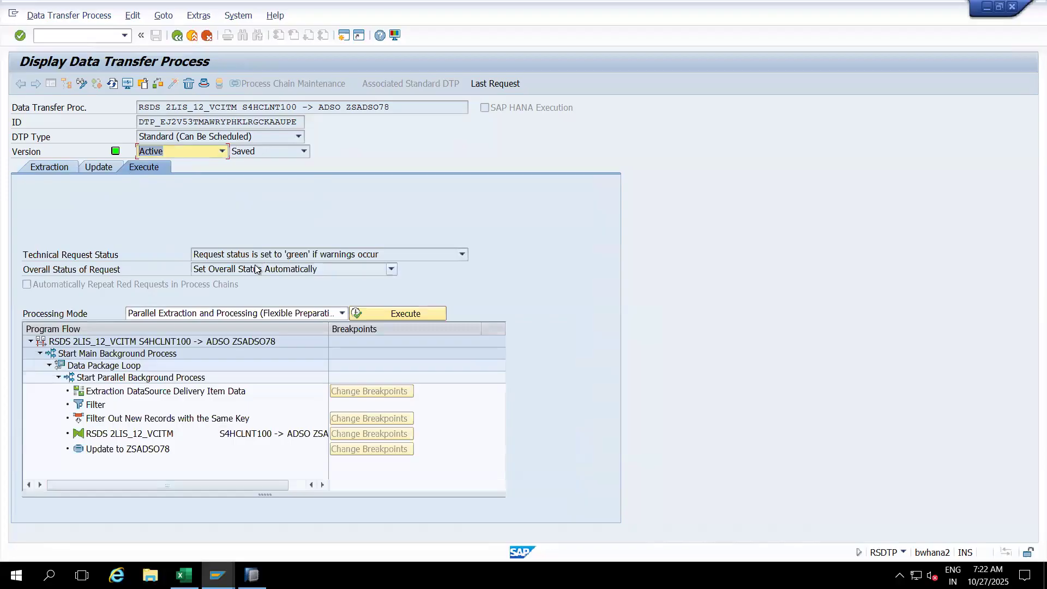
{"action": "left_click", "coordinate": [51, 169]}
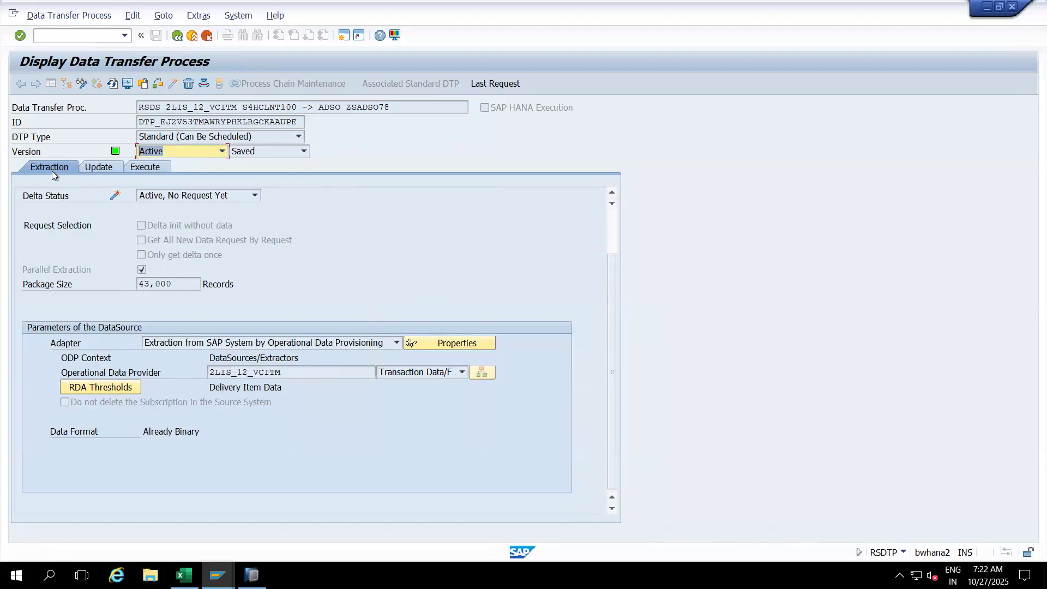
{"action": "left_click", "coordinate": [614, 224]}
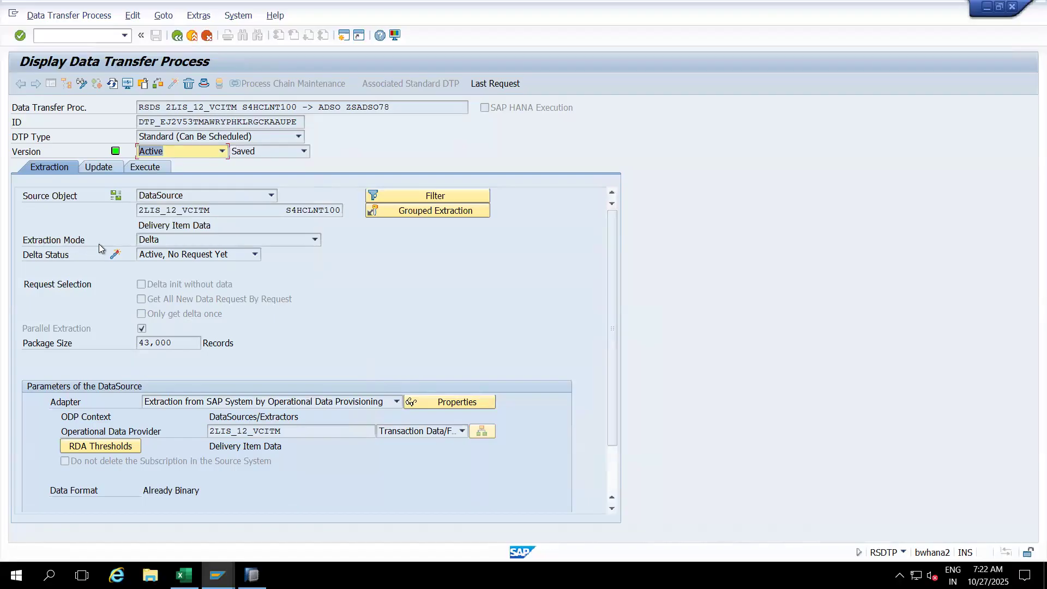
{"action": "left_click", "coordinate": [165, 244]}
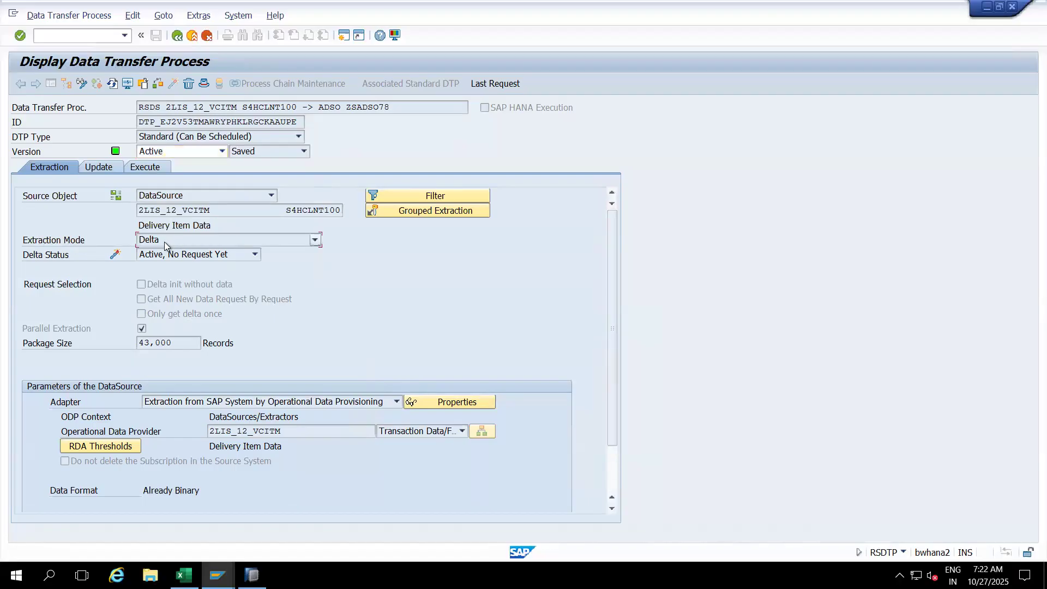
{"action": "left_click", "coordinate": [159, 168]}
{"action": "left_click", "coordinate": [150, 169]}
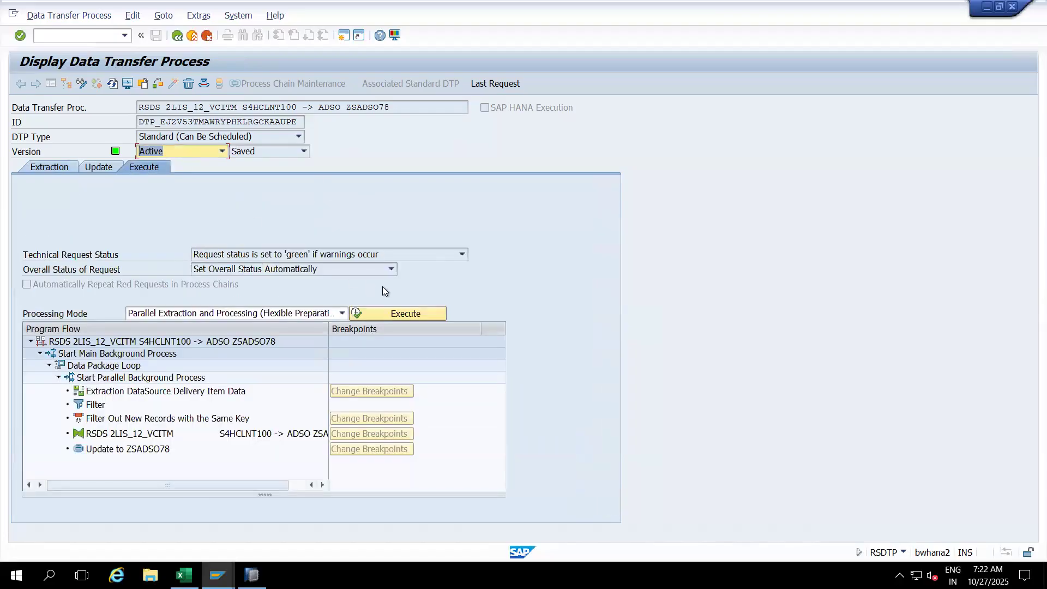
Execute the data transfer process, display its request monitor and refresh the request status.
{"action": "left_click", "coordinate": [398, 315]}
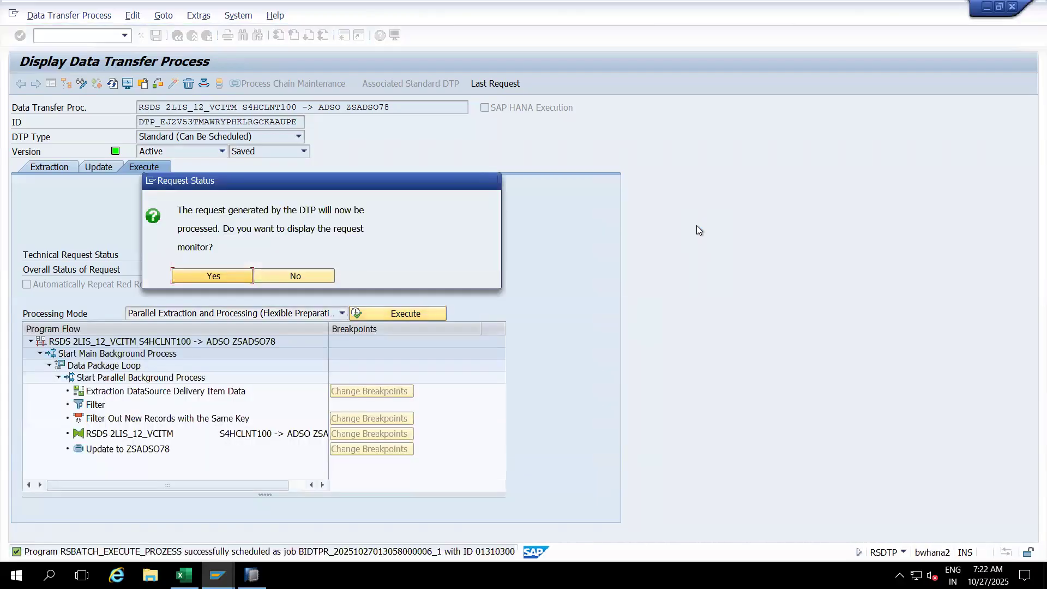
{"action": "left_click", "coordinate": [215, 277]}
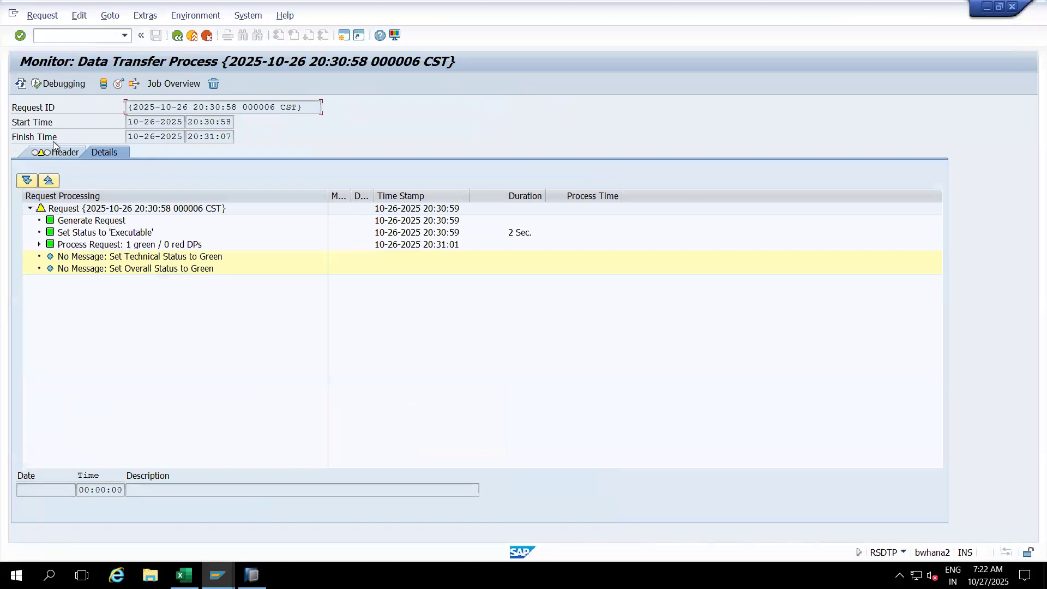
{"action": "left_click", "coordinate": [21, 85]}
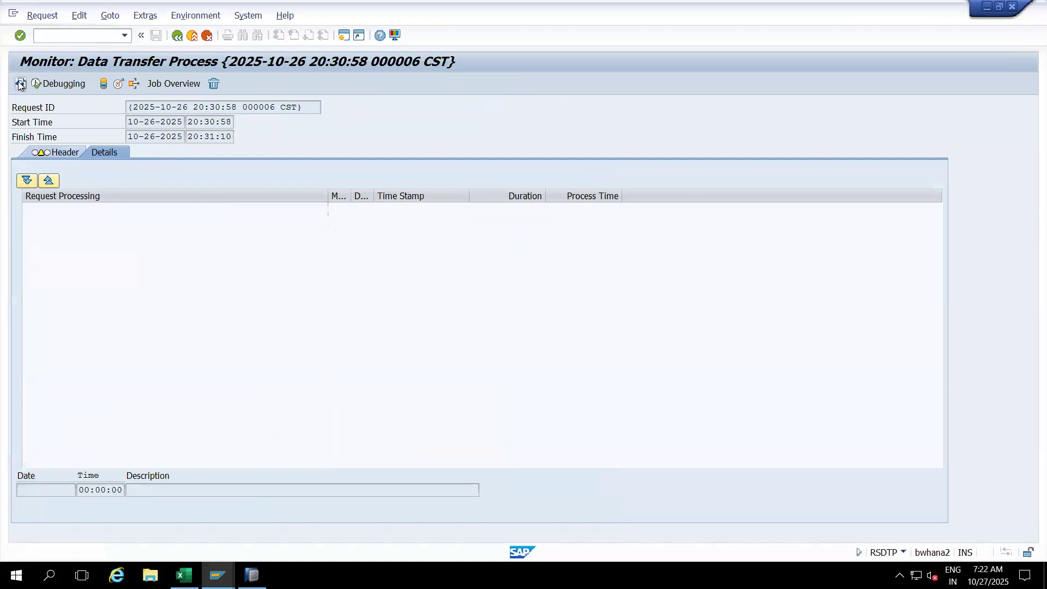
{"action": "left_click", "coordinate": [21, 85]}
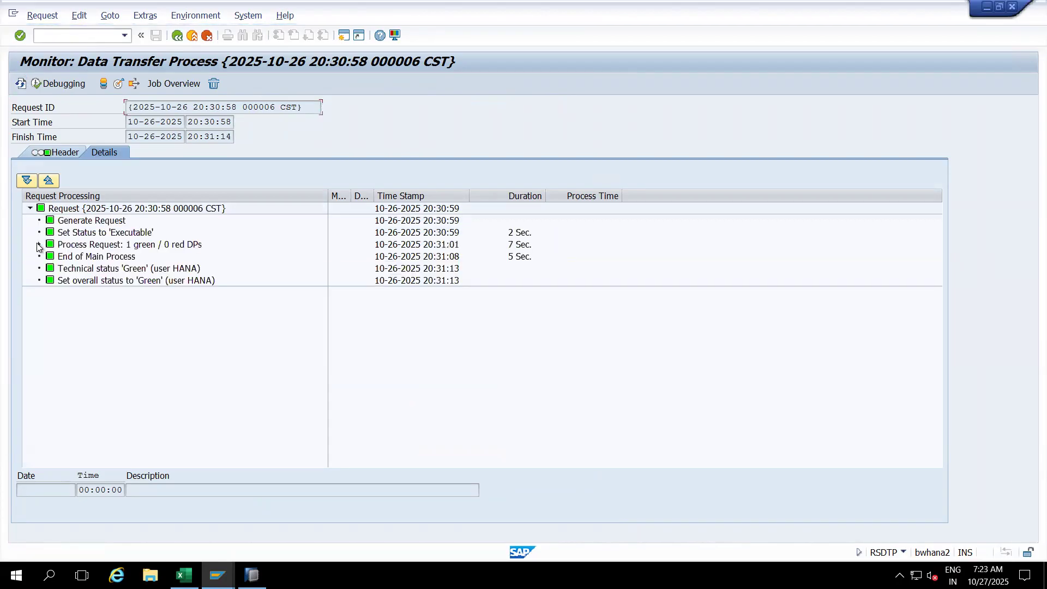
Examine the request's processing steps for data package 1 and its header data, including inserted records and selections.
{"action": "left_click", "coordinate": [39, 245]}
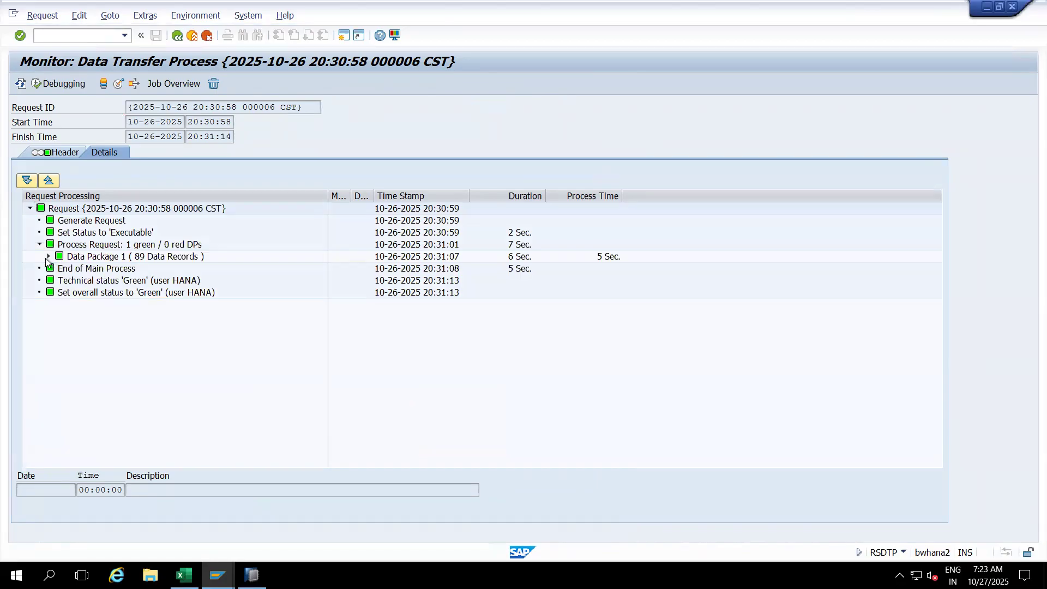
{"action": "left_click", "coordinate": [48, 256]}
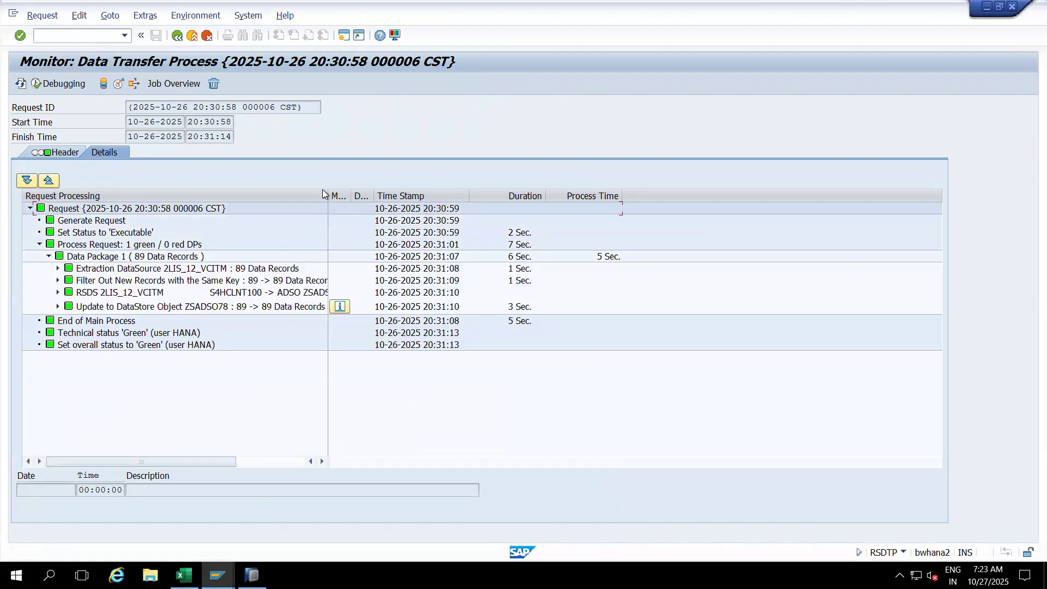
{"action": "left_click_drag", "start_coordinate": [327, 193], "coordinate": [399, 199]}
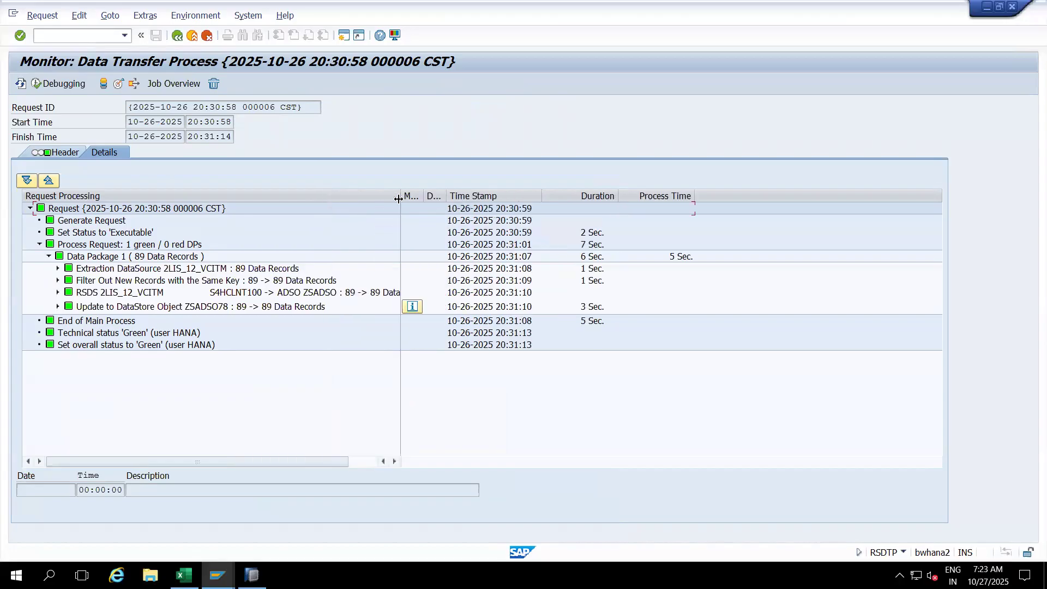
{"action": "left_click", "coordinate": [70, 155]}
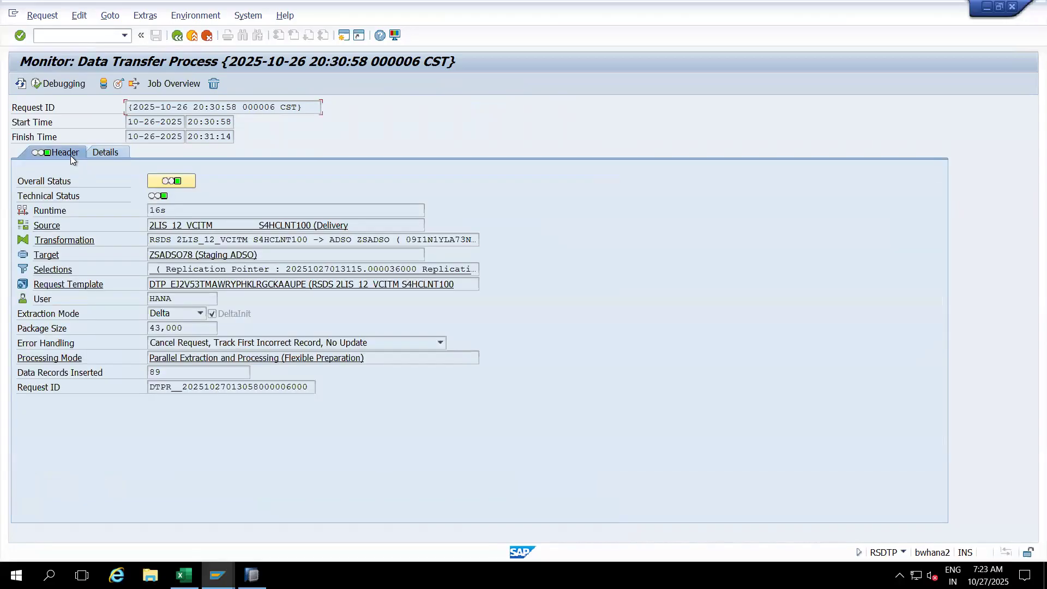
{"action": "left_click_drag", "start_coordinate": [174, 372], "coordinate": [107, 378]}
{"action": "left_click_drag", "start_coordinate": [155, 272], "coordinate": [512, 279]}
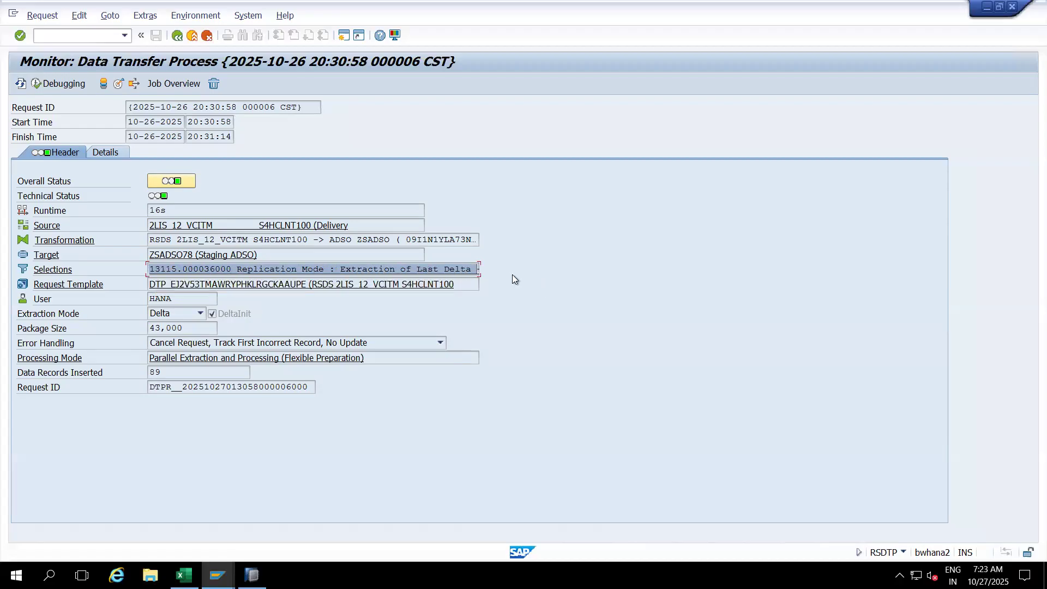
{"action": "left_click", "coordinate": [106, 153]}
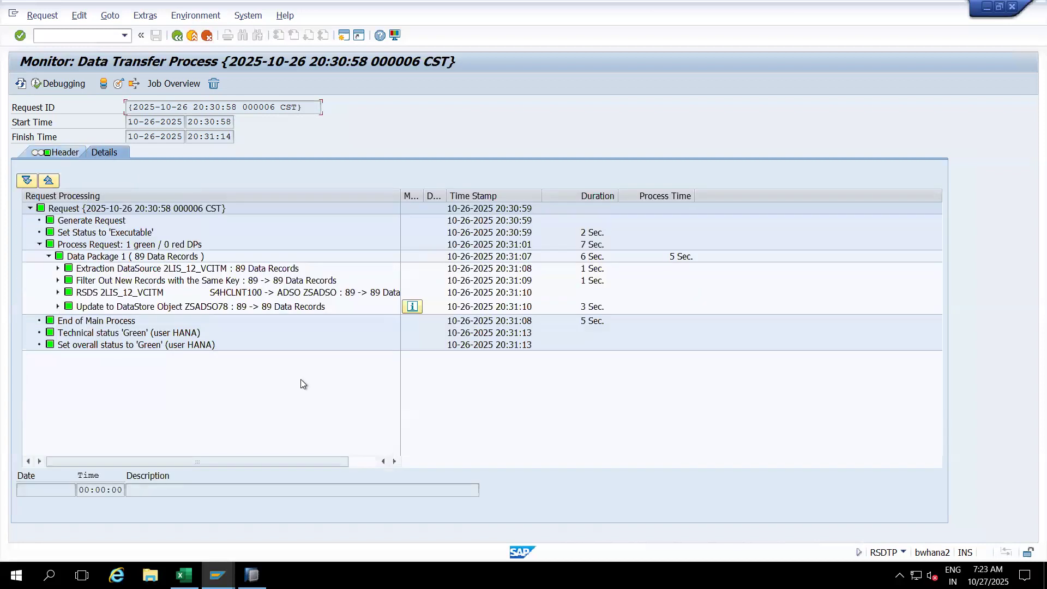
Switch to the Extractor Checker session of source system S4H and start transaction ODQMON.
{"action": "mouse_move", "coordinate": [184, 576]}
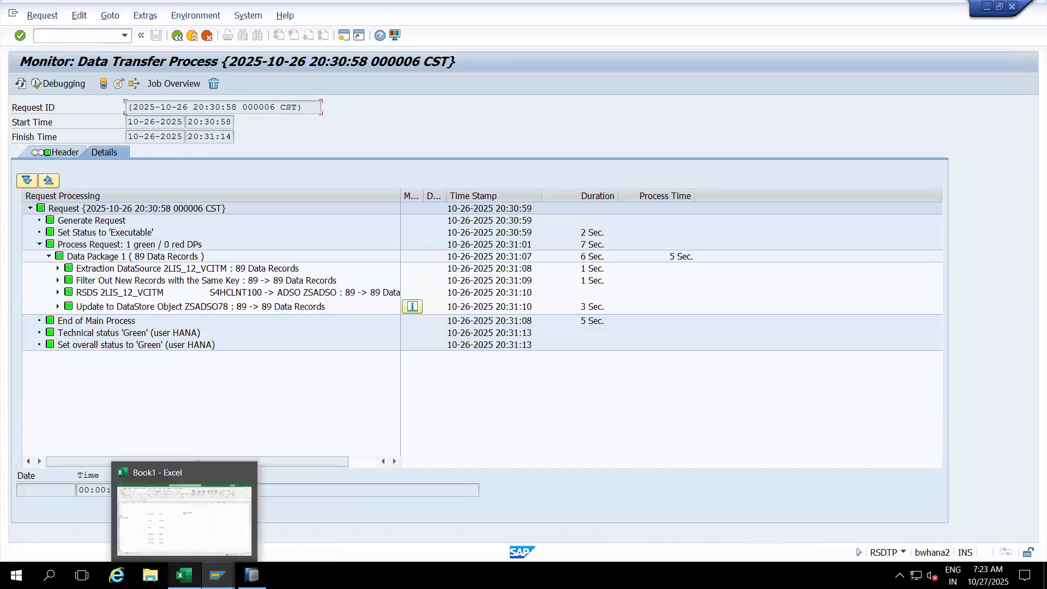
{"action": "mouse_move", "coordinate": [218, 576]}
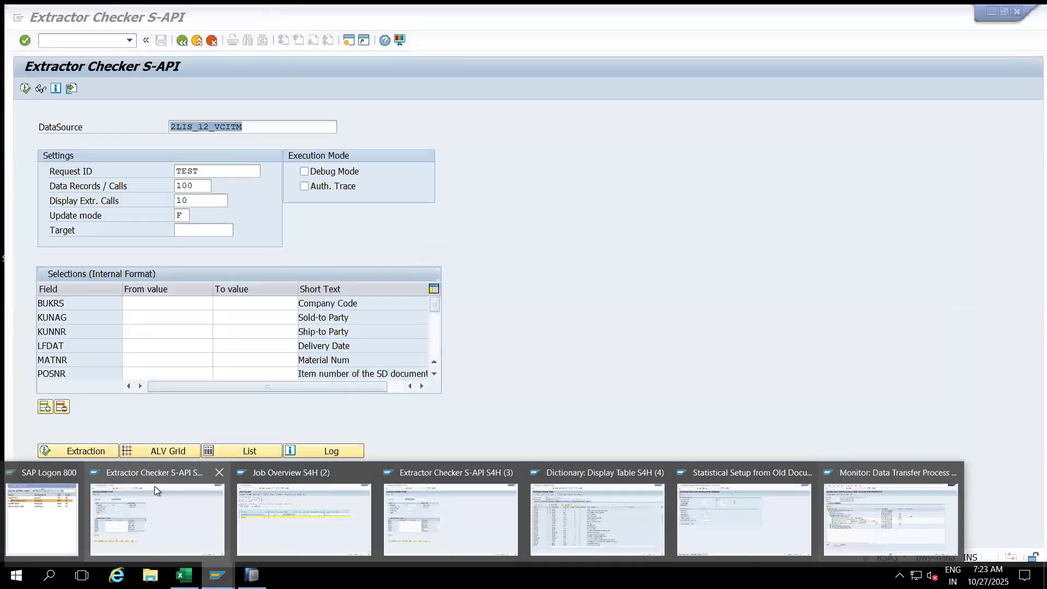
{"action": "left_click", "coordinate": [155, 486]}
{"action": "left_click", "coordinate": [85, 37]}
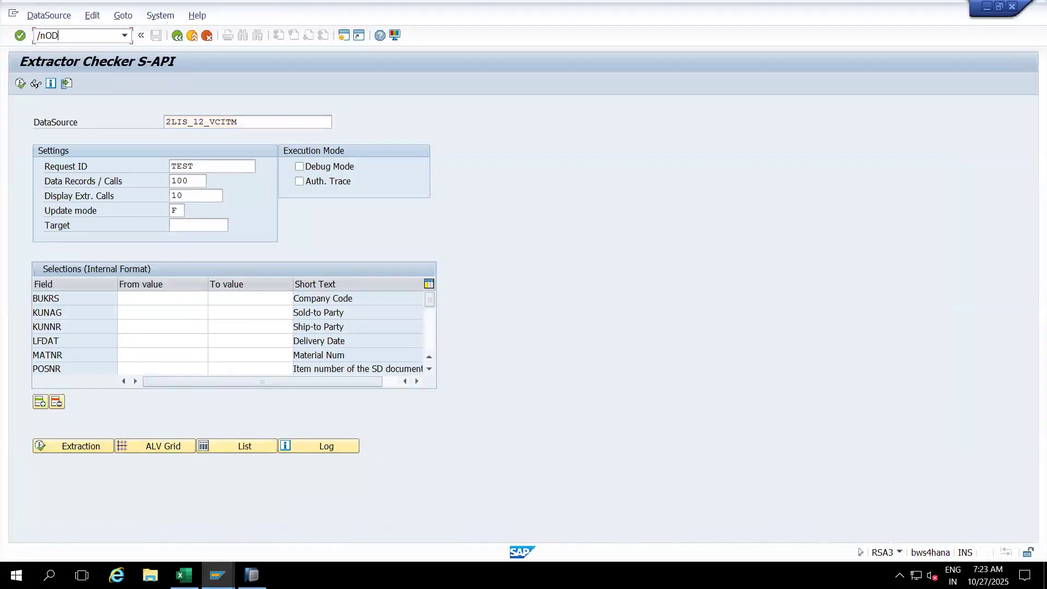
{"action": "key", "text": "Return"}
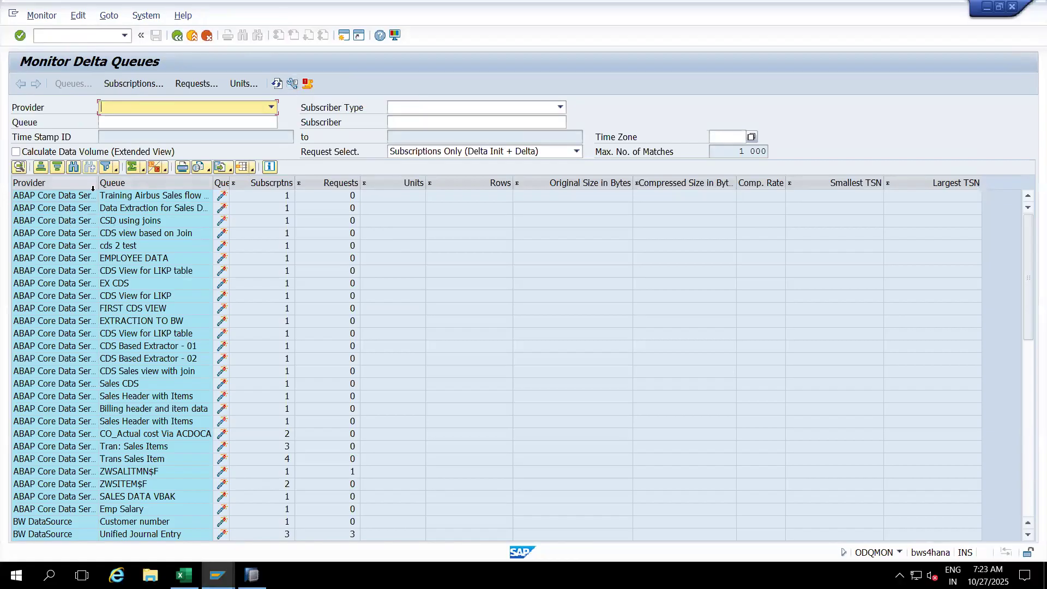
Widen the provider and queue columns of the delta queue list and show technical names.
{"action": "left_click_drag", "start_coordinate": [99, 186], "coordinate": [145, 185]}
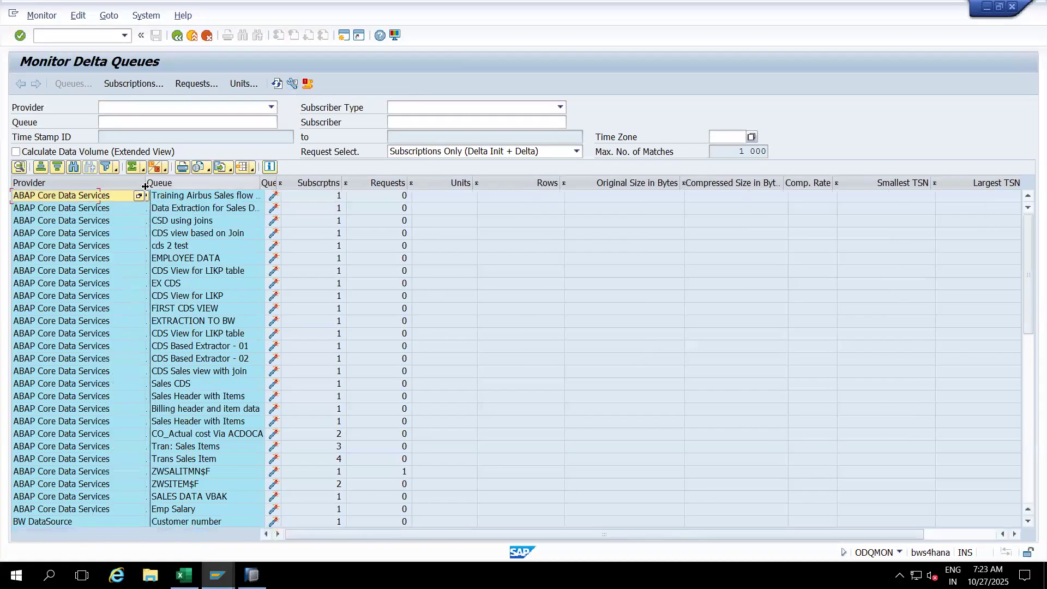
{"action": "left_click_drag", "start_coordinate": [260, 186], "coordinate": [342, 187]}
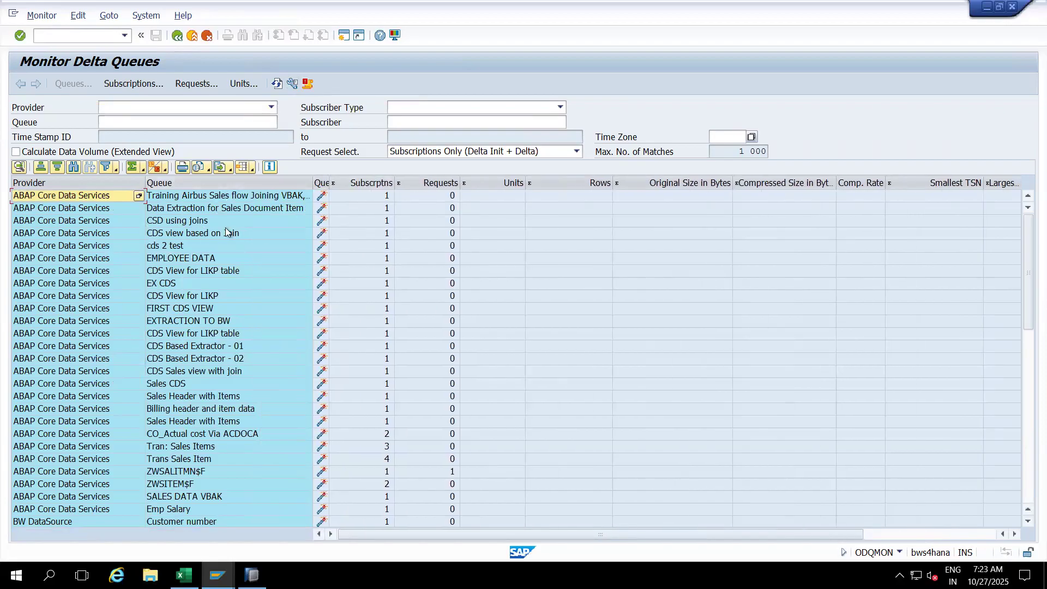
{"action": "left_click", "coordinate": [292, 85]}
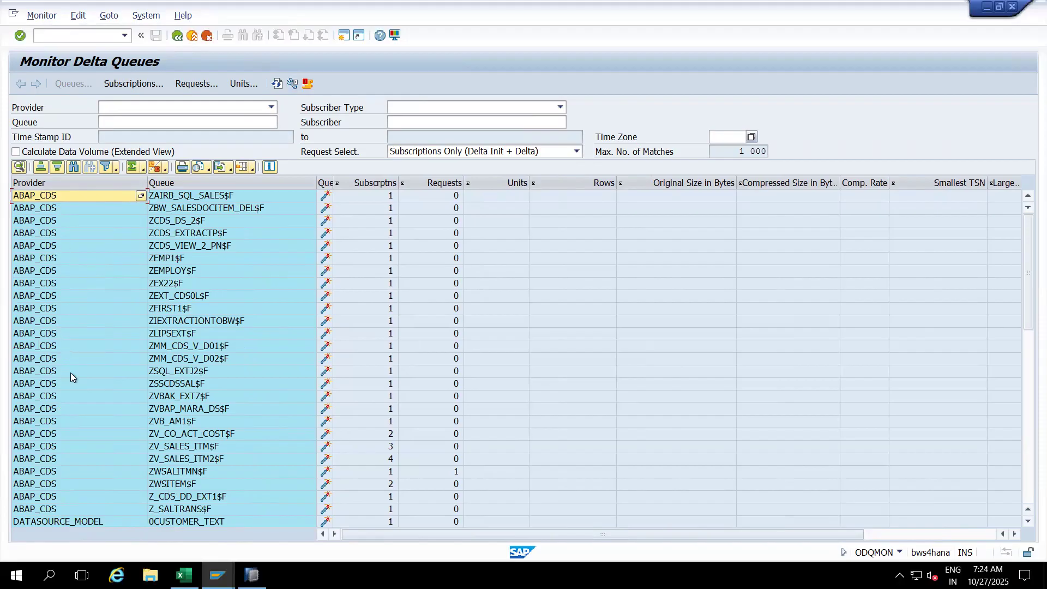
Find queue 2LIS_12_VCITM under provider DATASOURCE_MODEL and display its subscriptions.
{"action": "left_click", "coordinate": [1026, 384]}
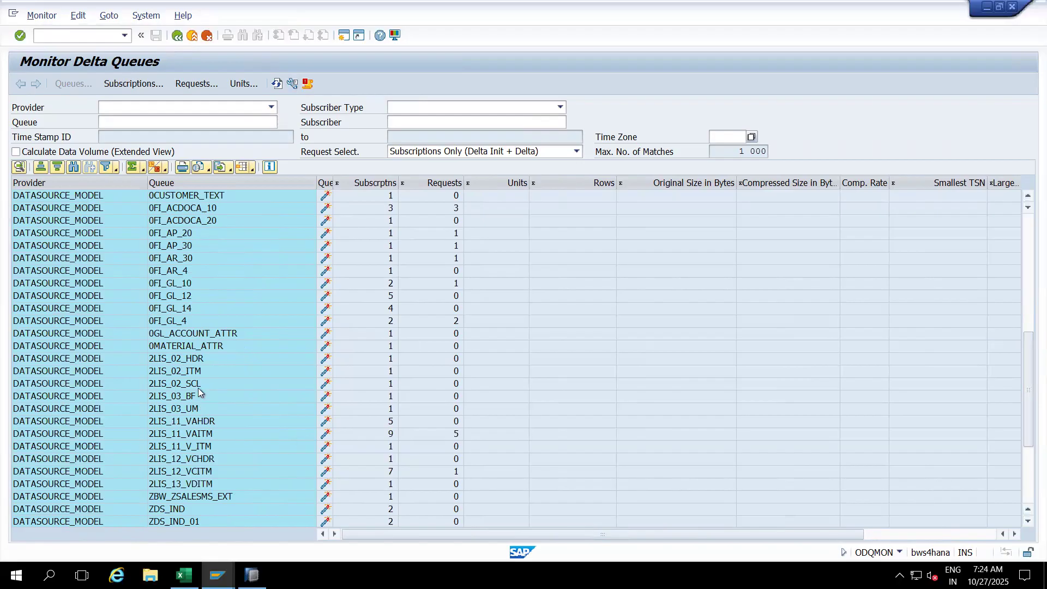
{"action": "left_click", "coordinate": [188, 474]}
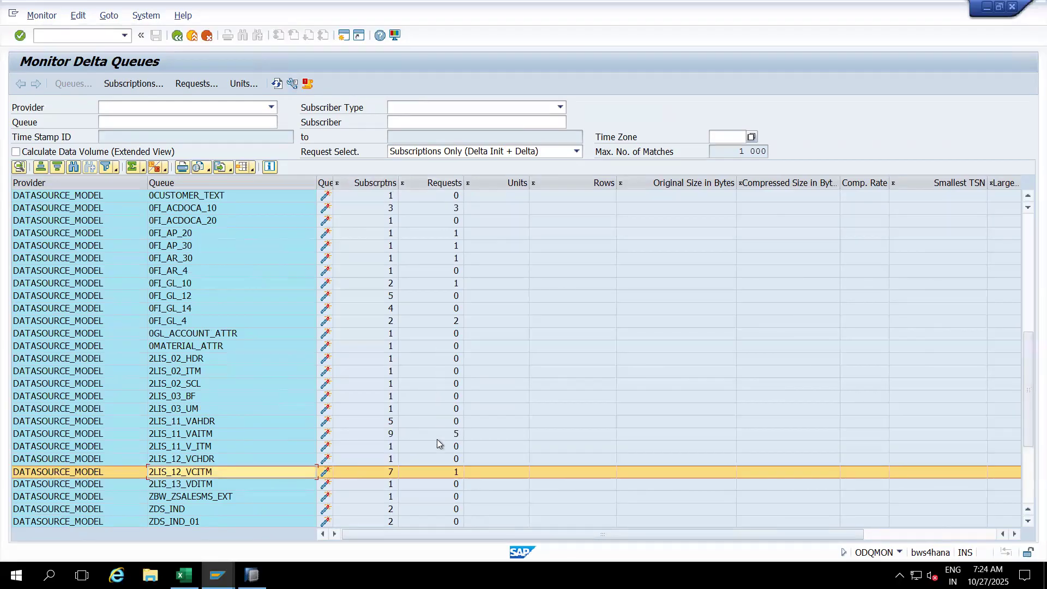
{"action": "double_click", "coordinate": [358, 472]}
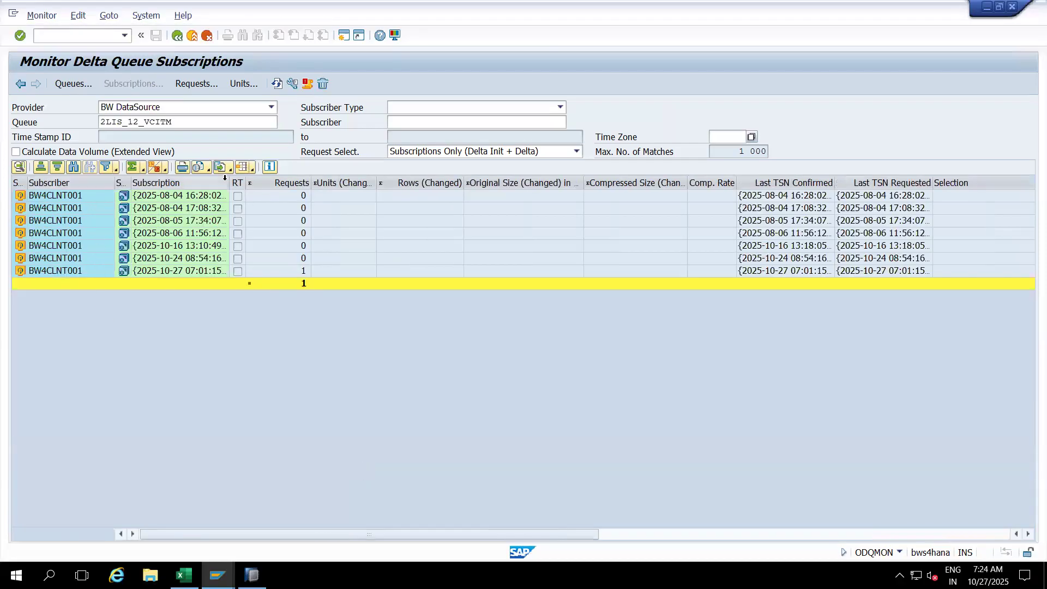
Check the subscription timestamps and display the requests of the BW4CLNT001 subscription dated 2025-10-27.
{"action": "left_click_drag", "start_coordinate": [229, 181], "coordinate": [296, 181]}
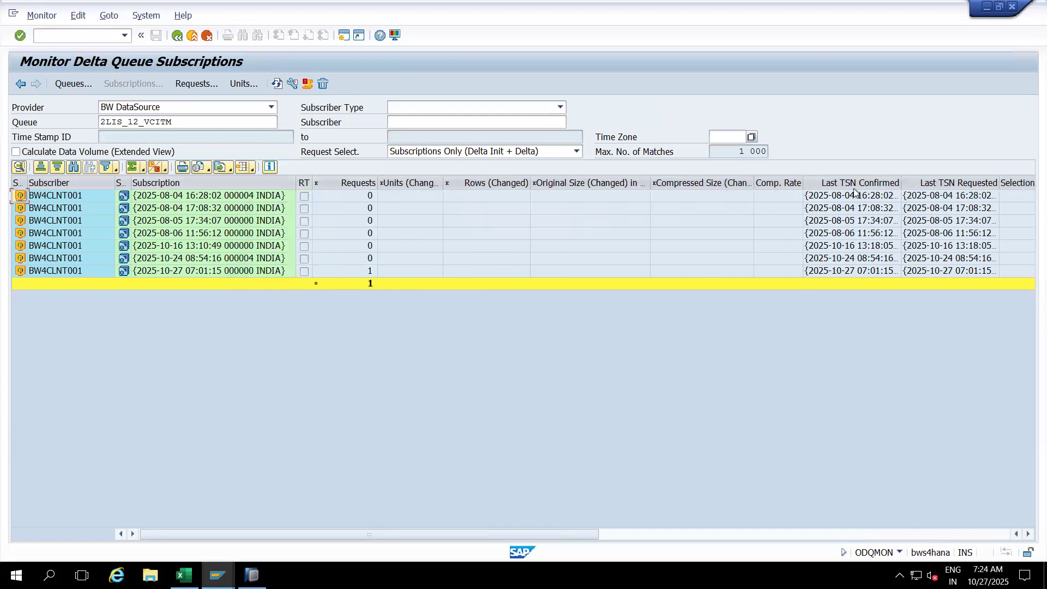
{"action": "left_click", "coordinate": [833, 271]}
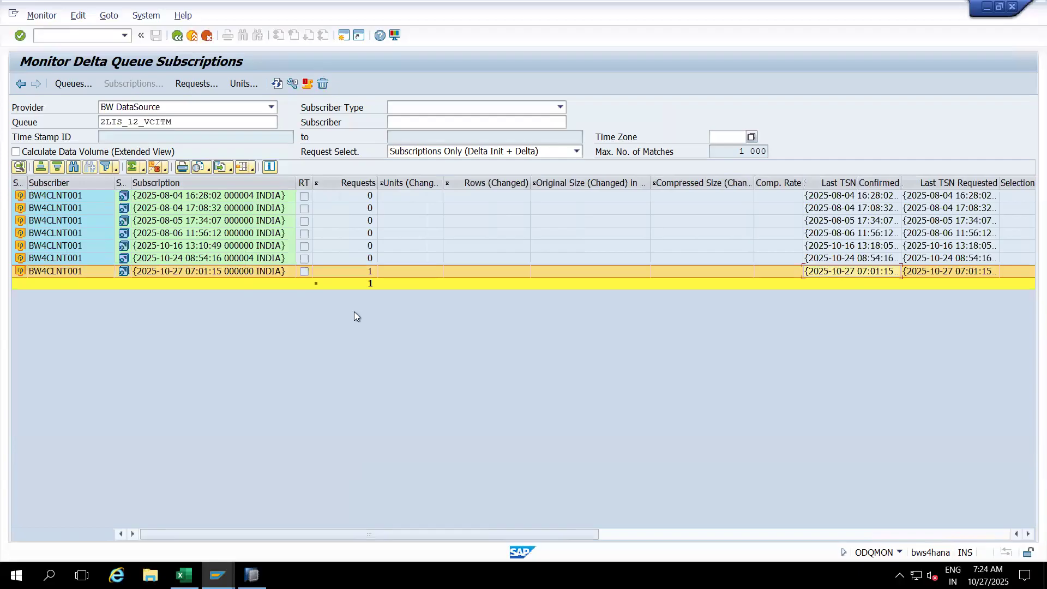
{"action": "double_click", "coordinate": [260, 272]}
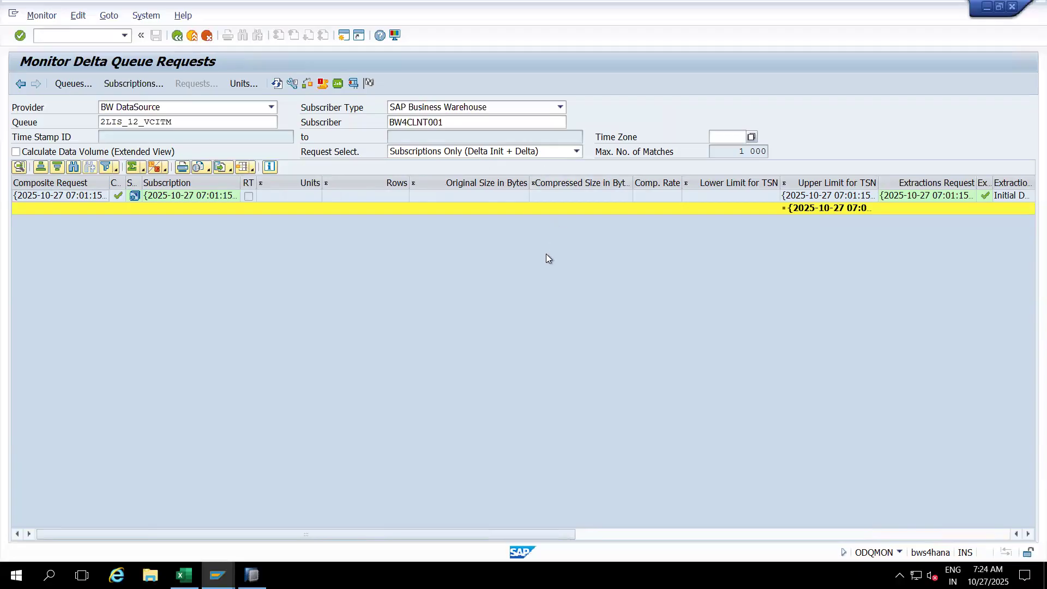
Examine the delta queue request's extraction mode, extraction status and extraction request, widening their columns.
{"action": "left_click", "coordinate": [909, 531]}
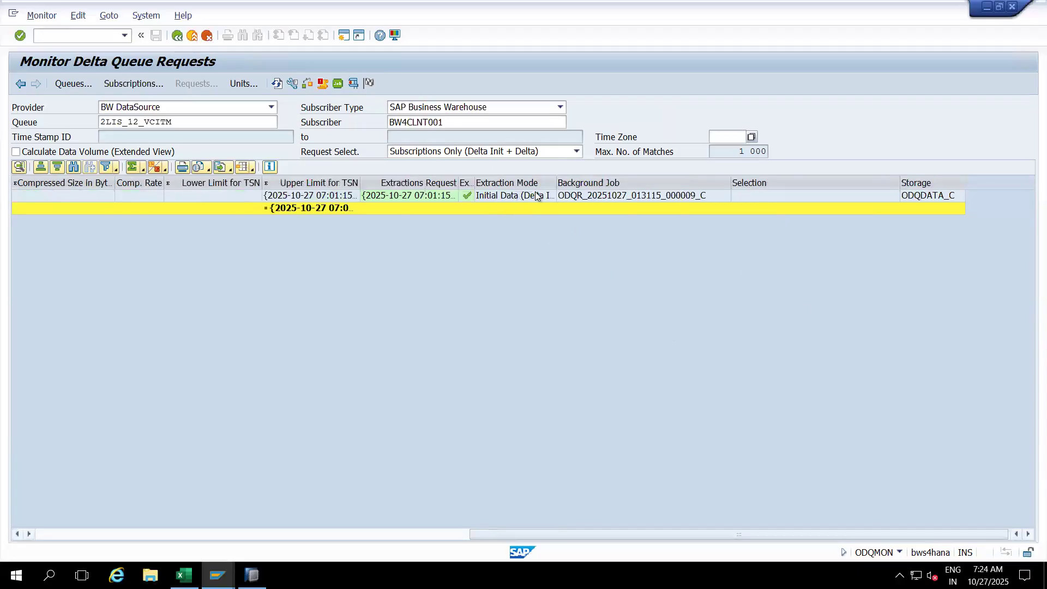
{"action": "left_click_drag", "start_coordinate": [555, 183], "coordinate": [631, 183]}
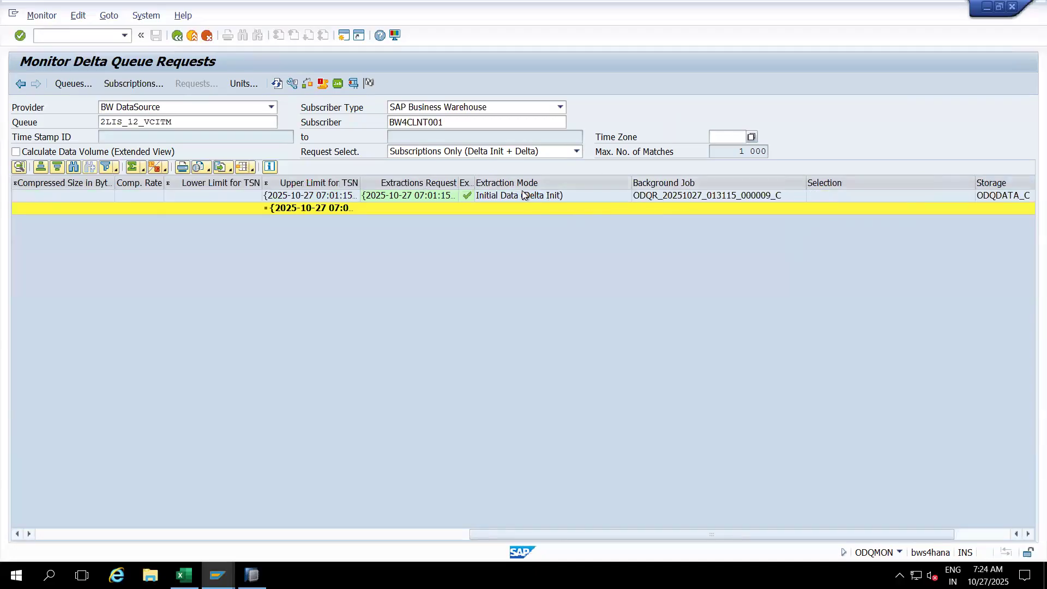
{"action": "left_click", "coordinate": [500, 196]}
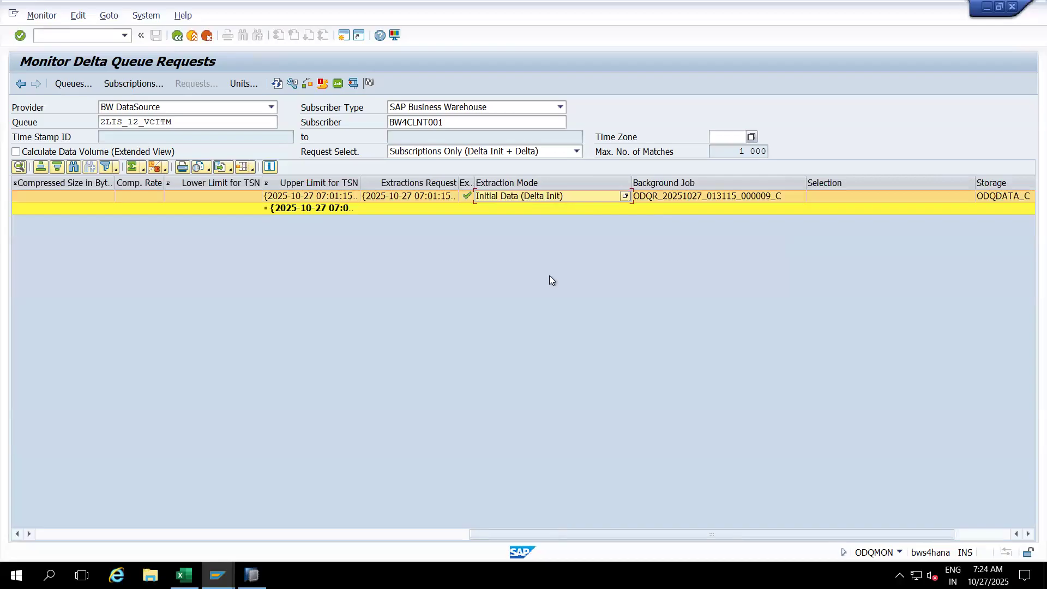
{"action": "left_click_drag", "start_coordinate": [476, 183], "coordinate": [507, 179]}
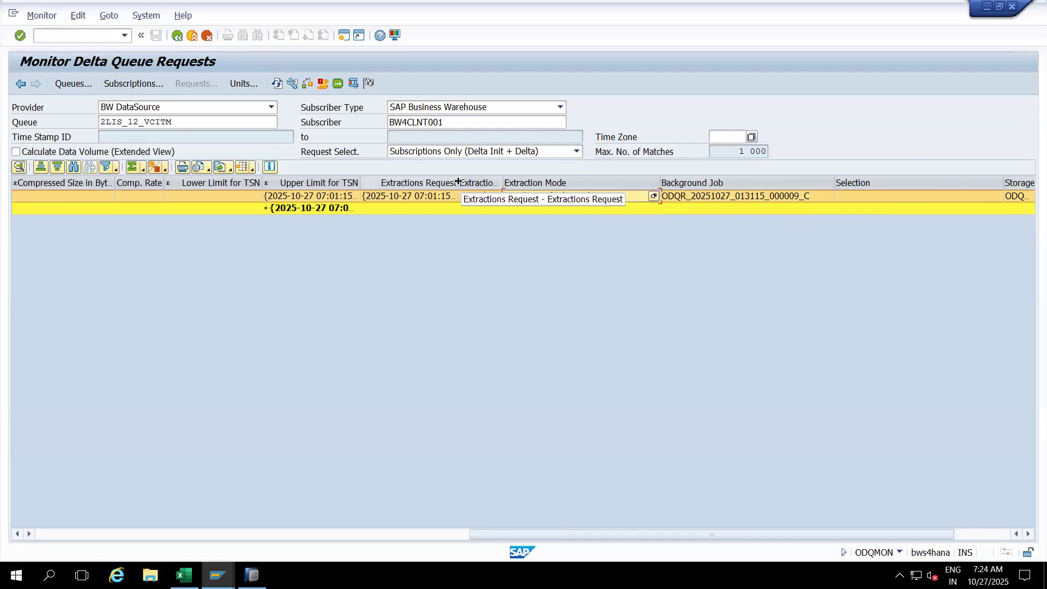
{"action": "left_click_drag", "start_coordinate": [458, 182], "coordinate": [485, 181]}
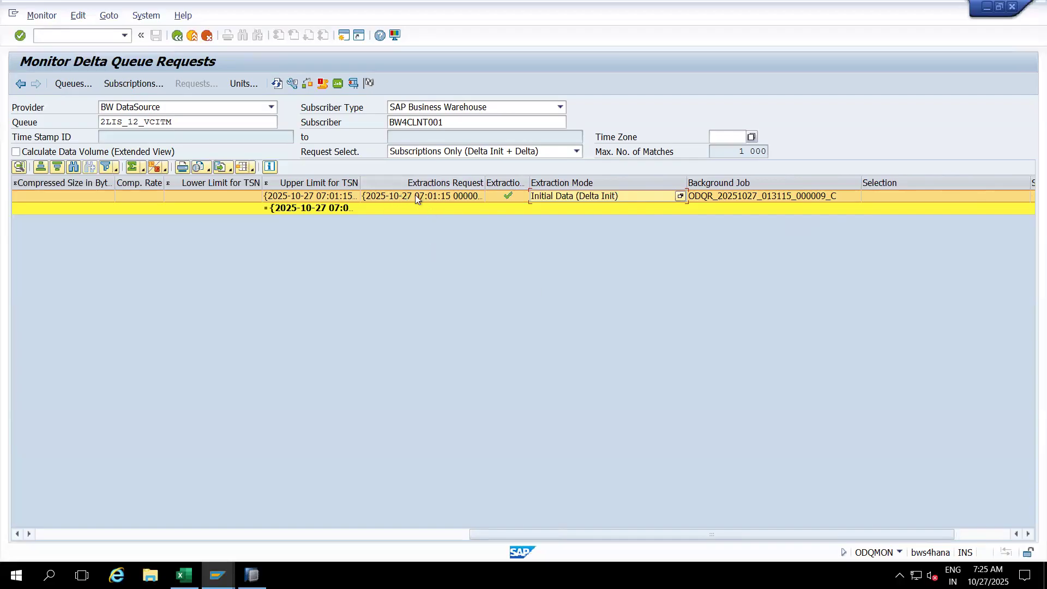
Display the data units of the composite request and examine their rows, extraction mode and storage.
{"action": "left_click", "coordinate": [126, 534]}
{"action": "double_click", "coordinate": [180, 194]}
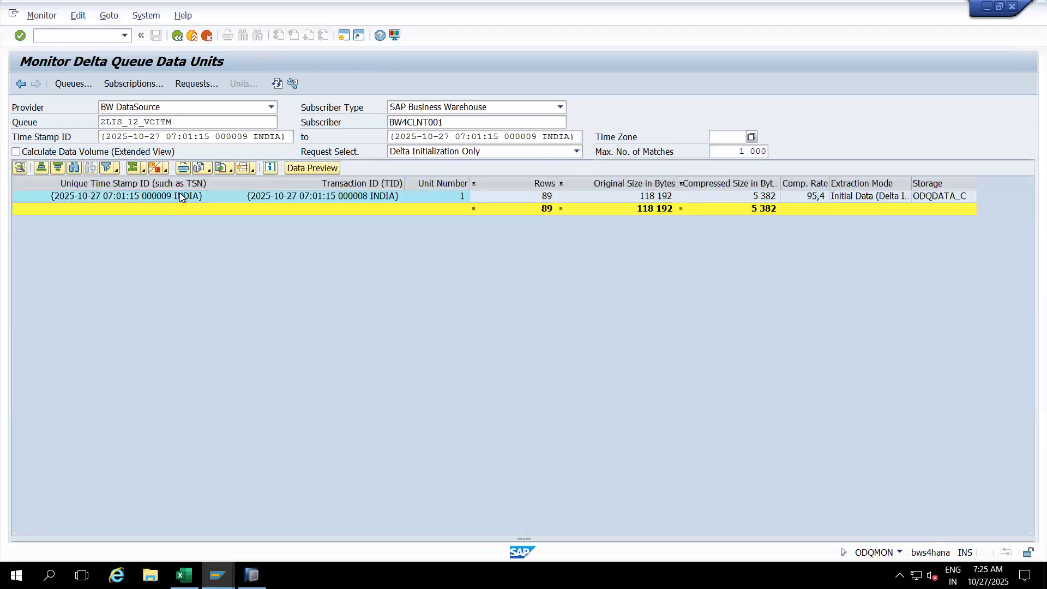
{"action": "left_click", "coordinate": [527, 199]}
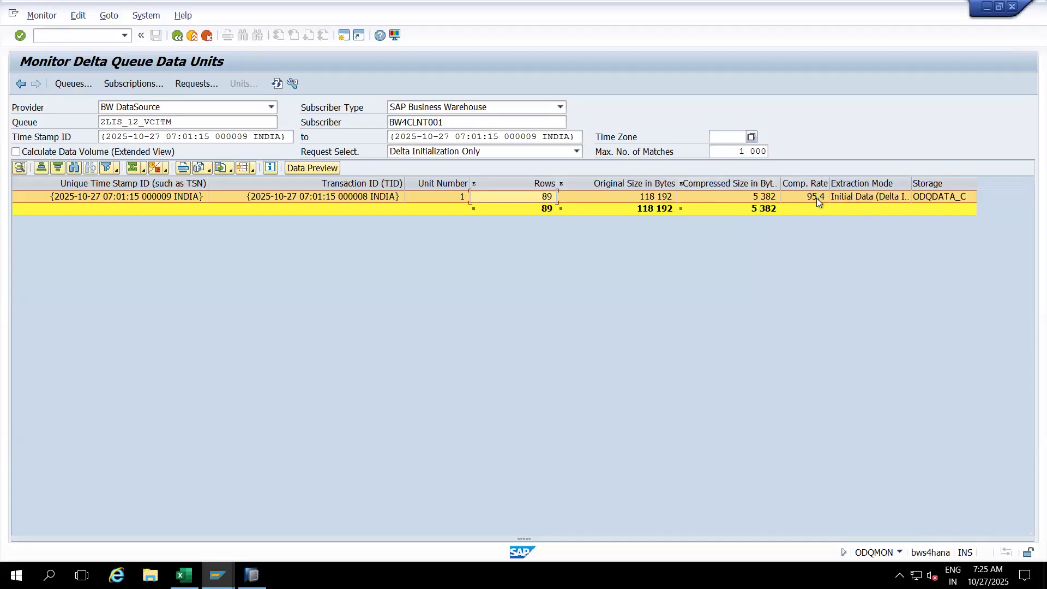
{"action": "right_click", "coordinate": [845, 181]}
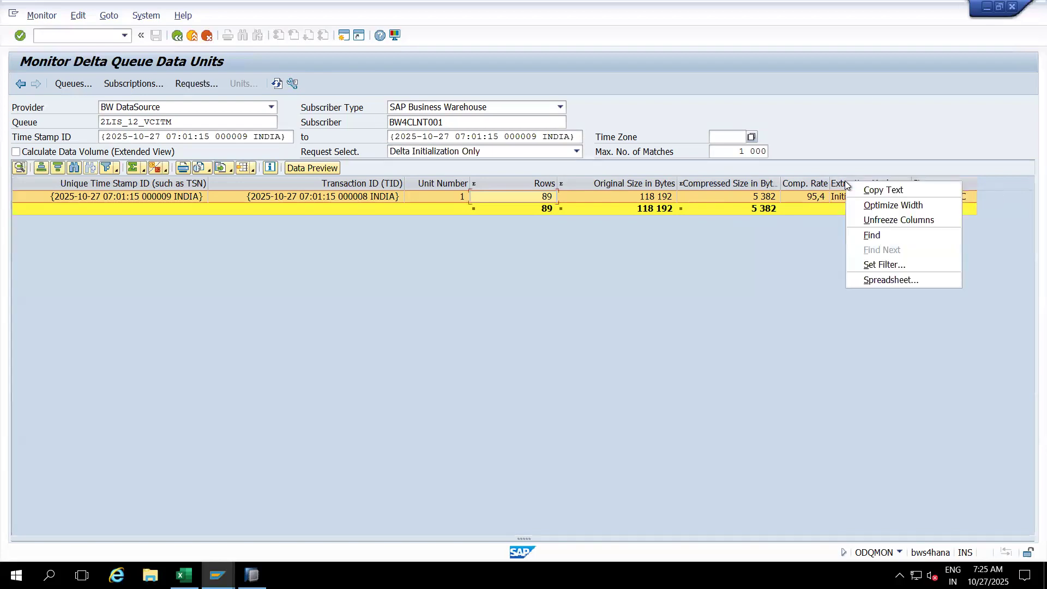
{"action": "left_click", "coordinate": [816, 293]}
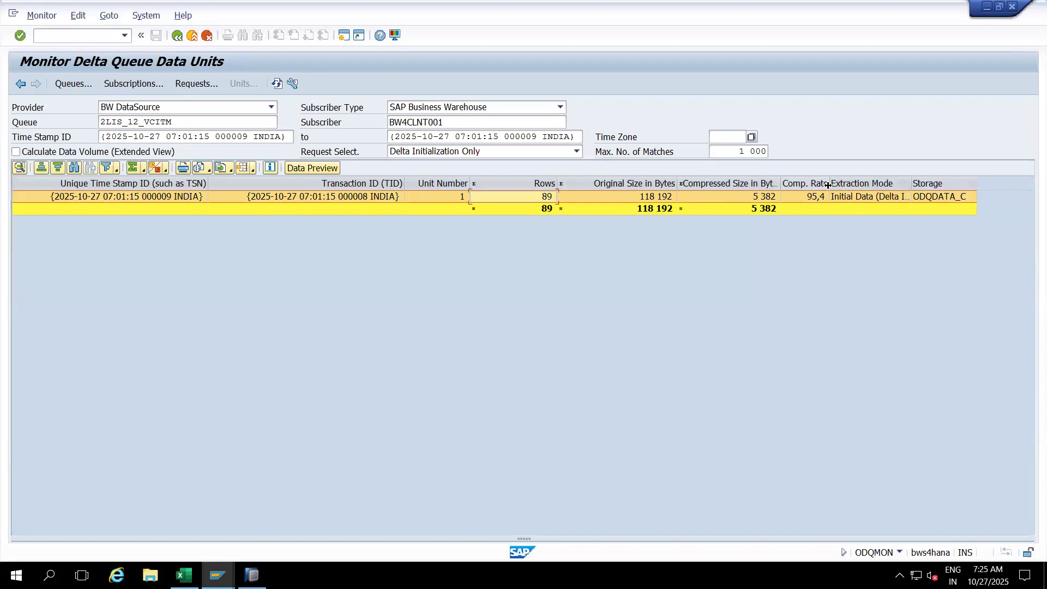
{"action": "left_click_drag", "start_coordinate": [828, 185], "coordinate": [848, 184]}
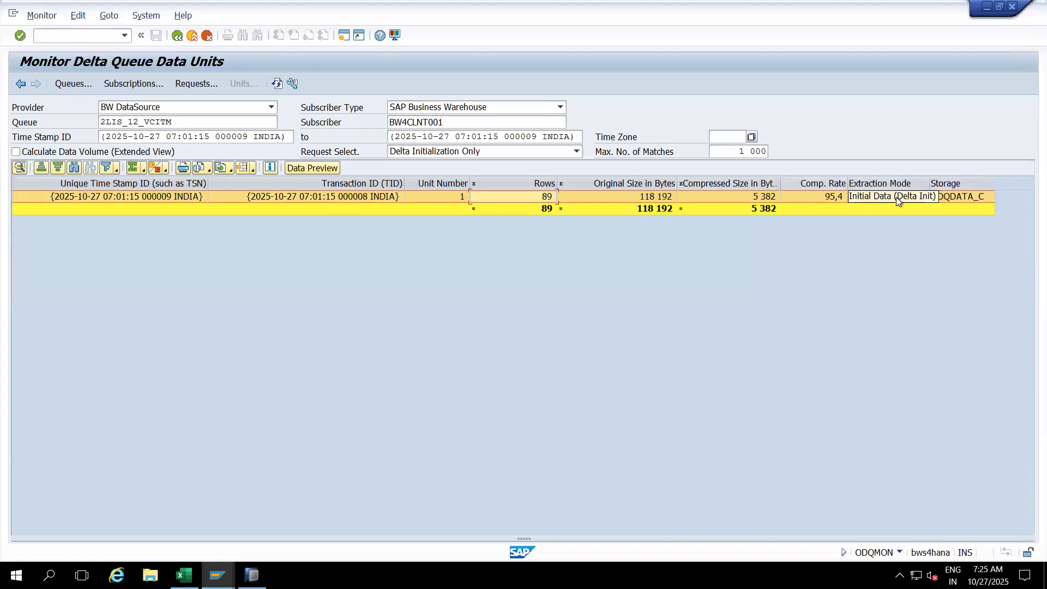
{"action": "left_click_drag", "start_coordinate": [930, 184], "coordinate": [964, 184]}
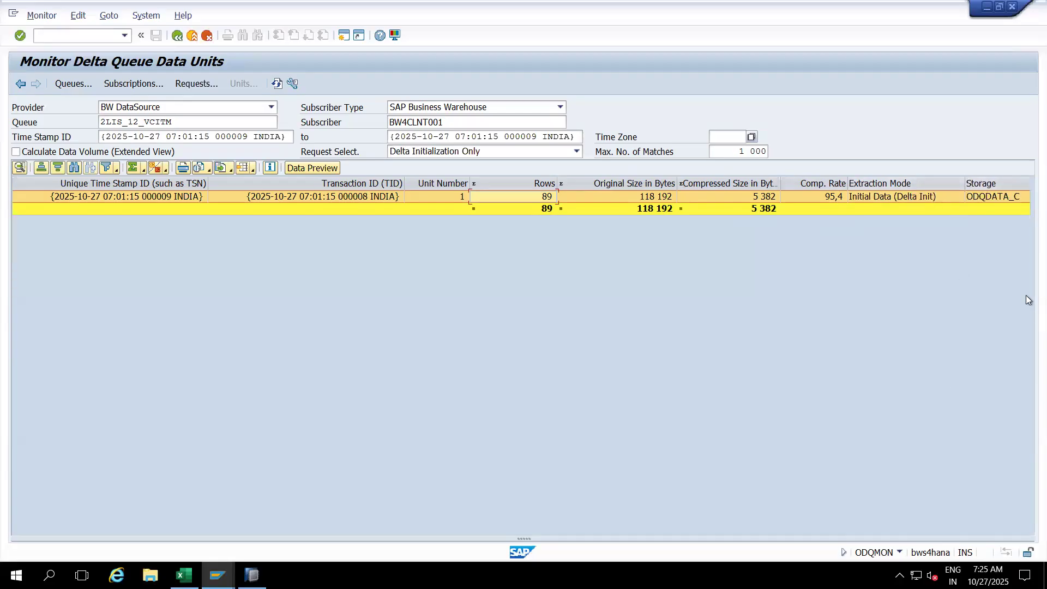
{"action": "left_click", "coordinate": [993, 196]}
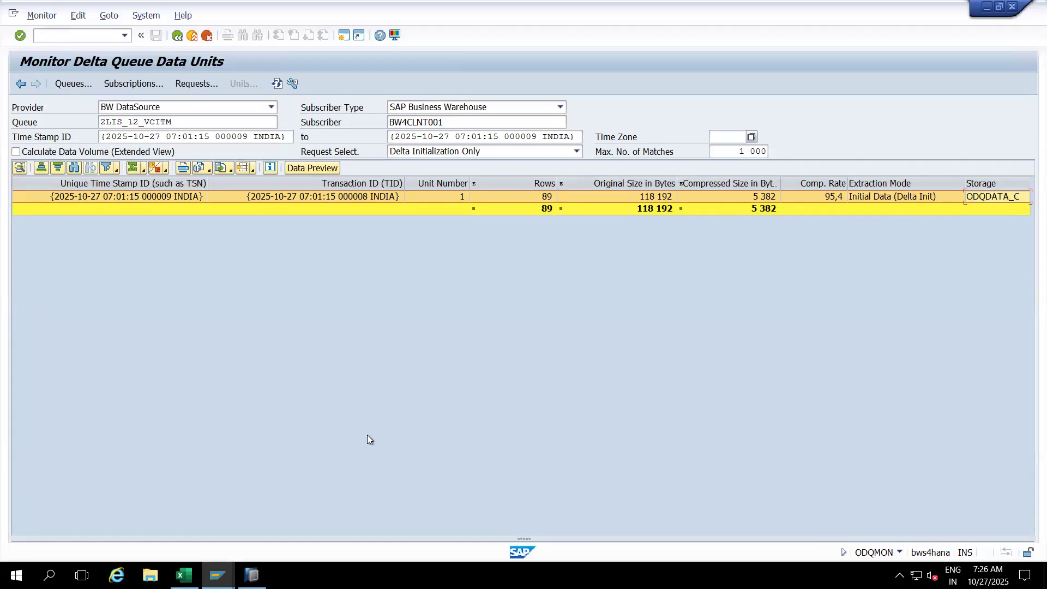
Switch to the S4H Job Overview session and start transaction SE11 in place of it.
{"action": "mouse_move", "coordinate": [217, 576]}
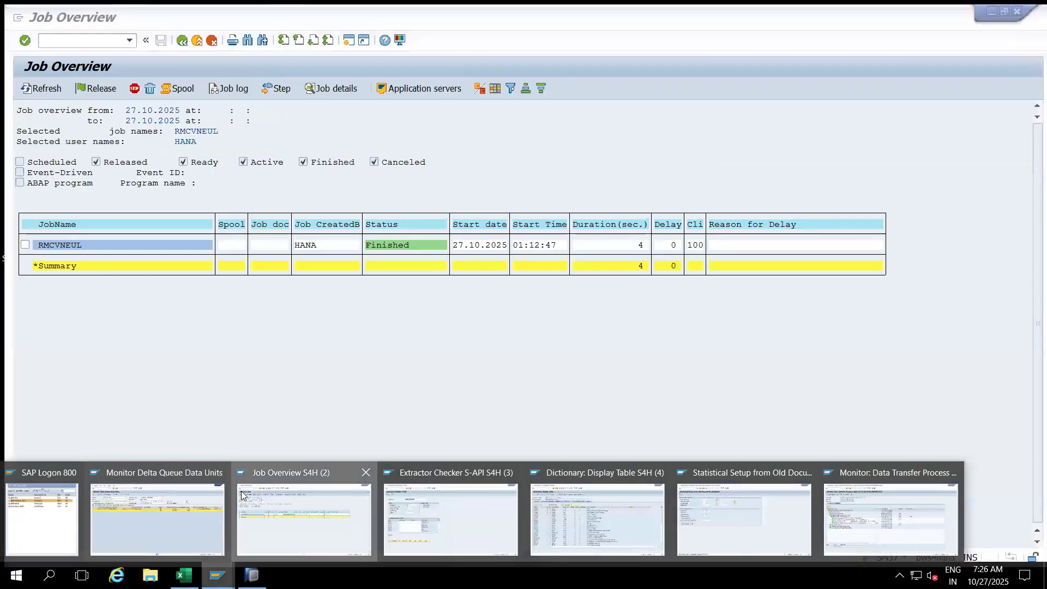
{"action": "left_click", "coordinate": [242, 495]}
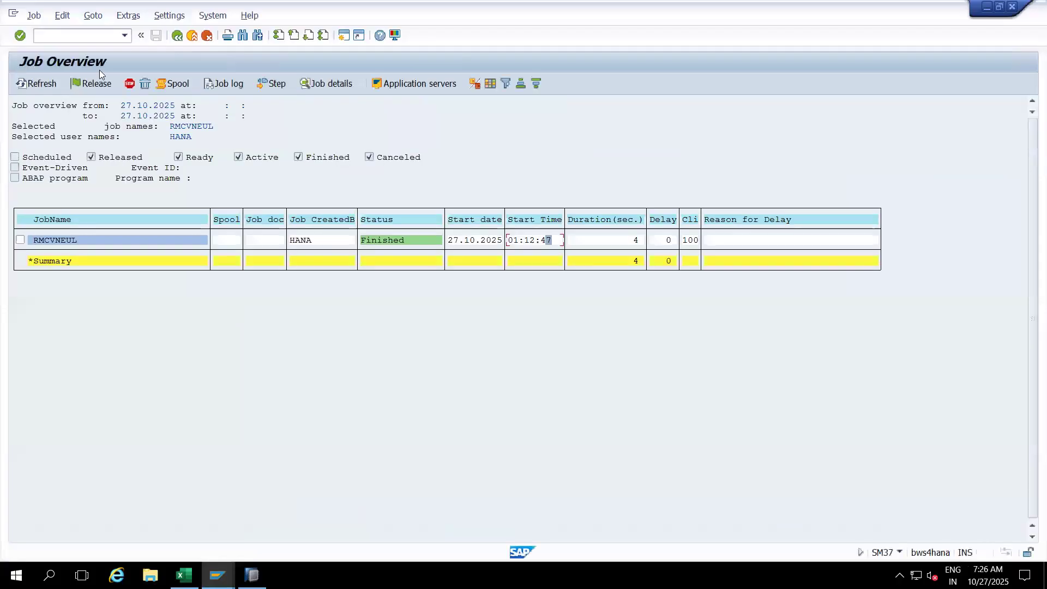
{"action": "left_click", "coordinate": [85, 36]}
{"action": "type", "text": "/nOLI"}
{"action": "key", "text": "BackSpace"}
{"action": "key", "text": "BackSpace"}
{"action": "key", "text": "BackSpace"}
{"action": "key", "text": "BackSpace"}
{"action": "type", "text": "nVA"}
{"action": "key", "text": "BackSpace"}
{"action": "key", "text": "BackSpace"}
{"action": "key", "text": "BackSpace"}
{"action": "key", "text": "BackSpace"}
{"action": "type", "text": "/nse11"}
{"action": "key", "text": "Return"}
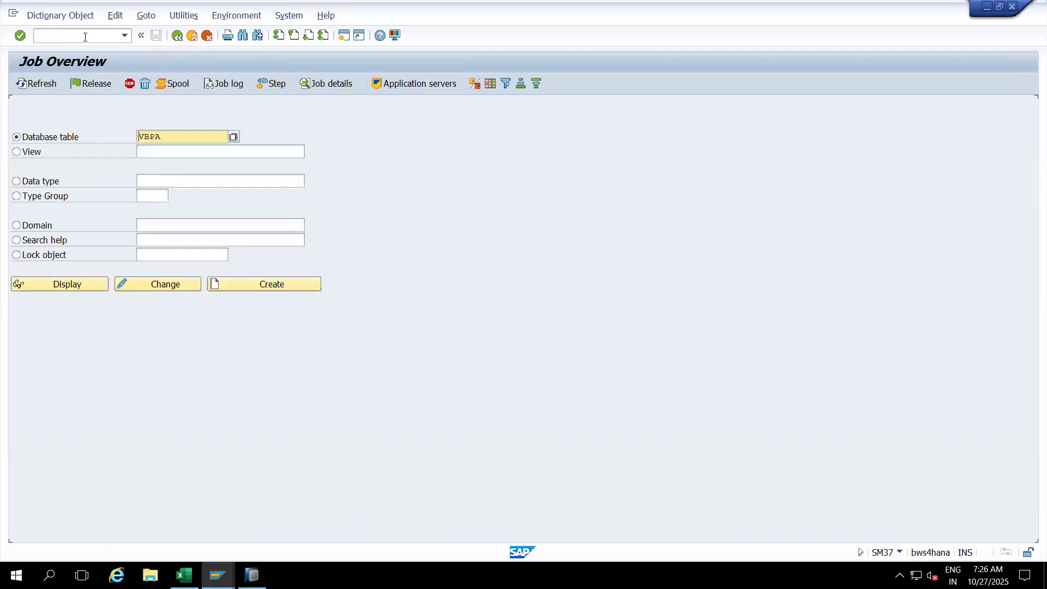
Display database table LIPS and list its entries without any delivery or item restriction.
{"action": "type", "text": "LIPS"}
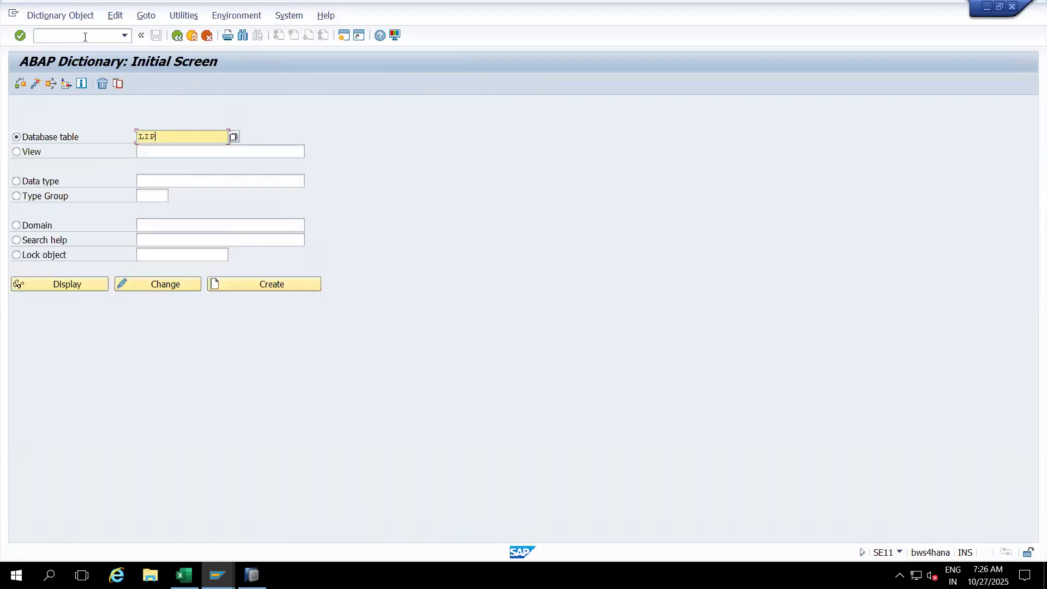
{"action": "left_click", "coordinate": [70, 286]}
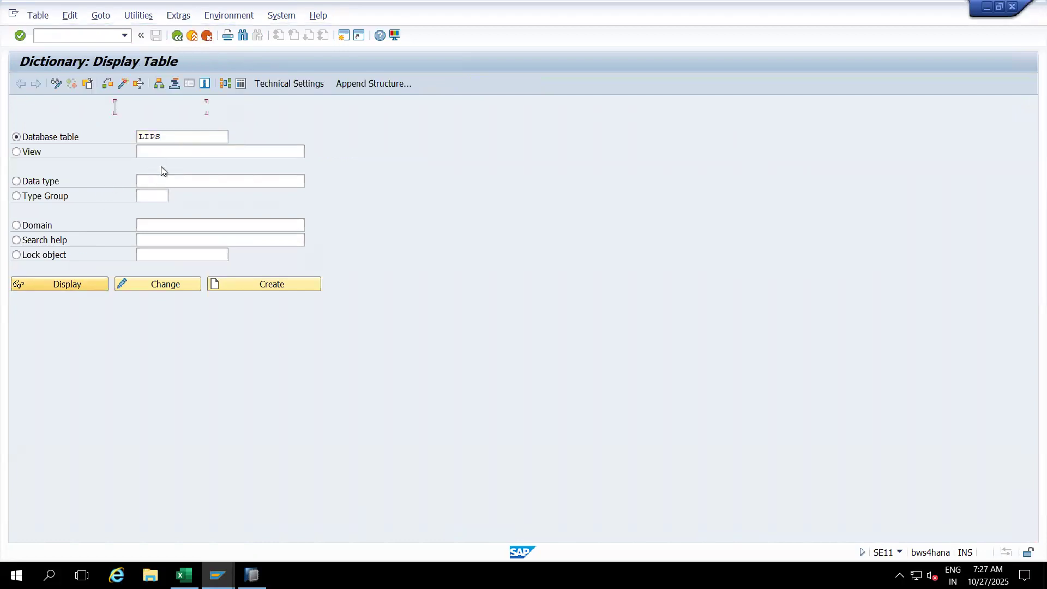
{"action": "left_click", "coordinate": [238, 85]}
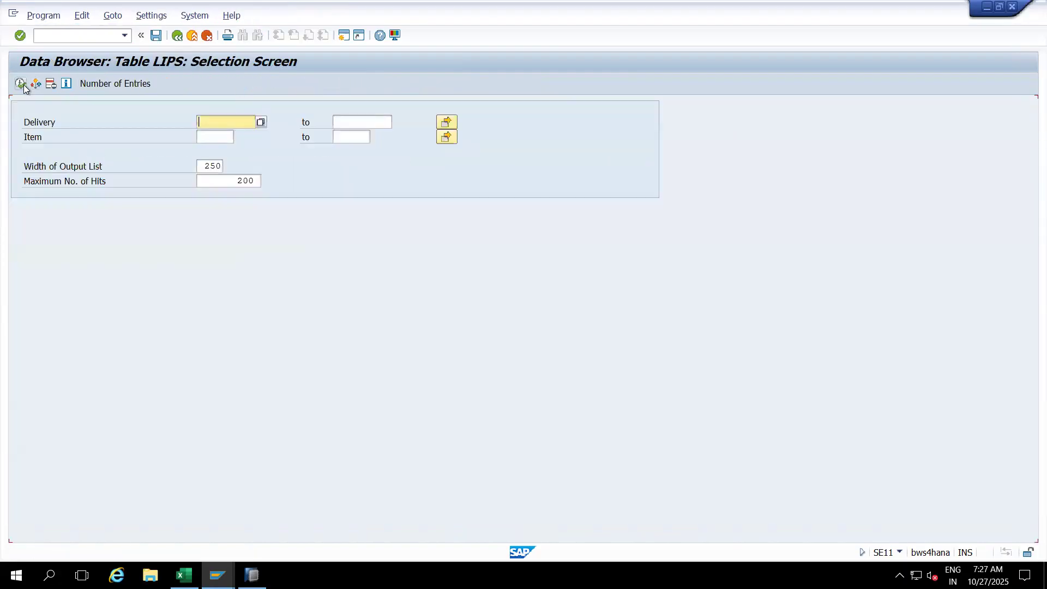
{"action": "left_click", "coordinate": [24, 84]}
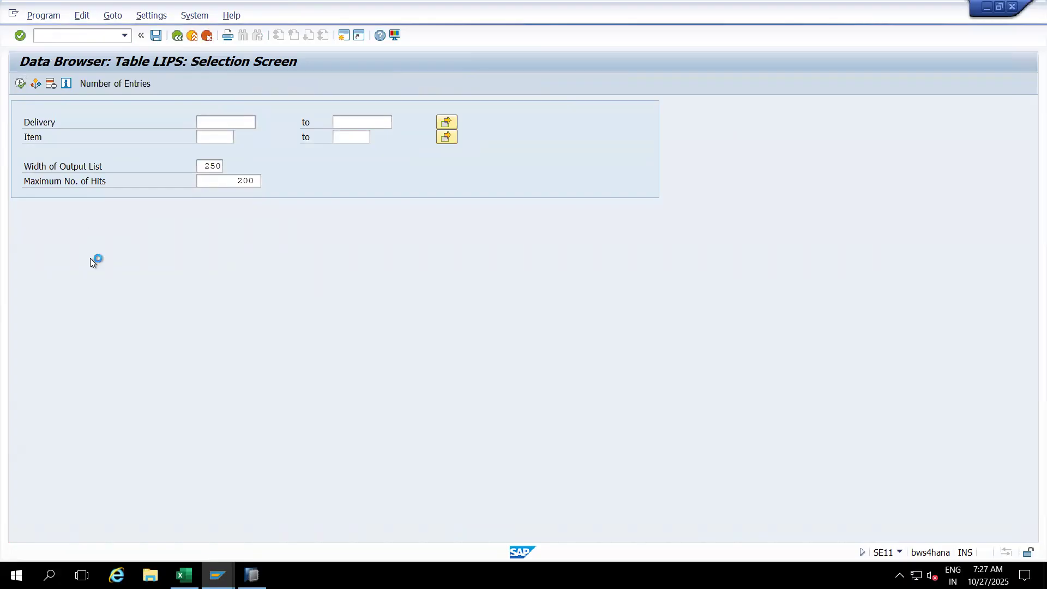
{"action": "key", "text": "F8"}
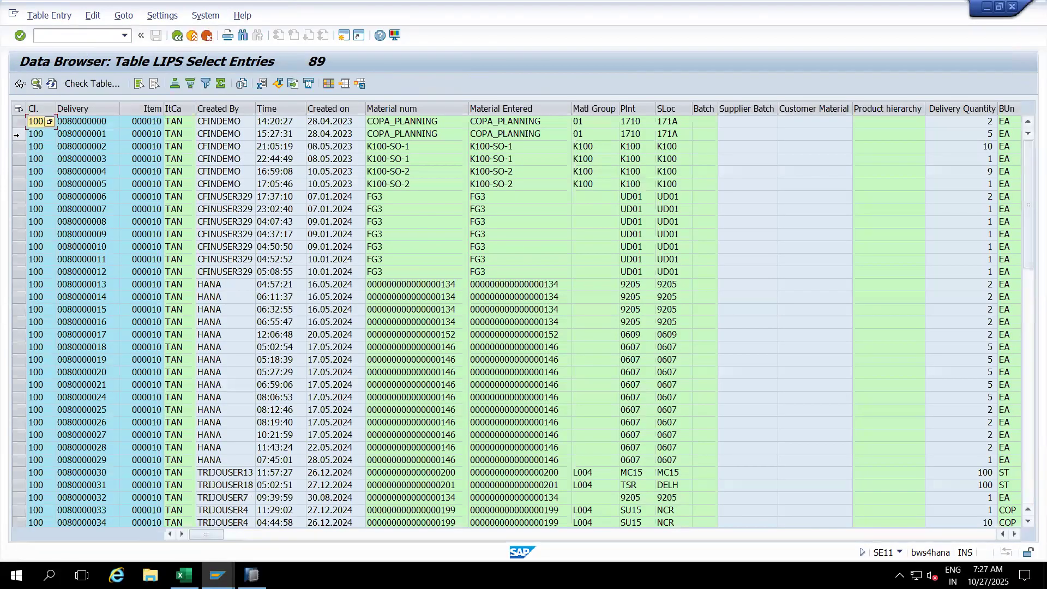
Open the second LIPS entry, material COPA_PLANNING, and examine its delivery item fields down to the pricing and stock data.
{"action": "left_click", "coordinate": [17, 134]}
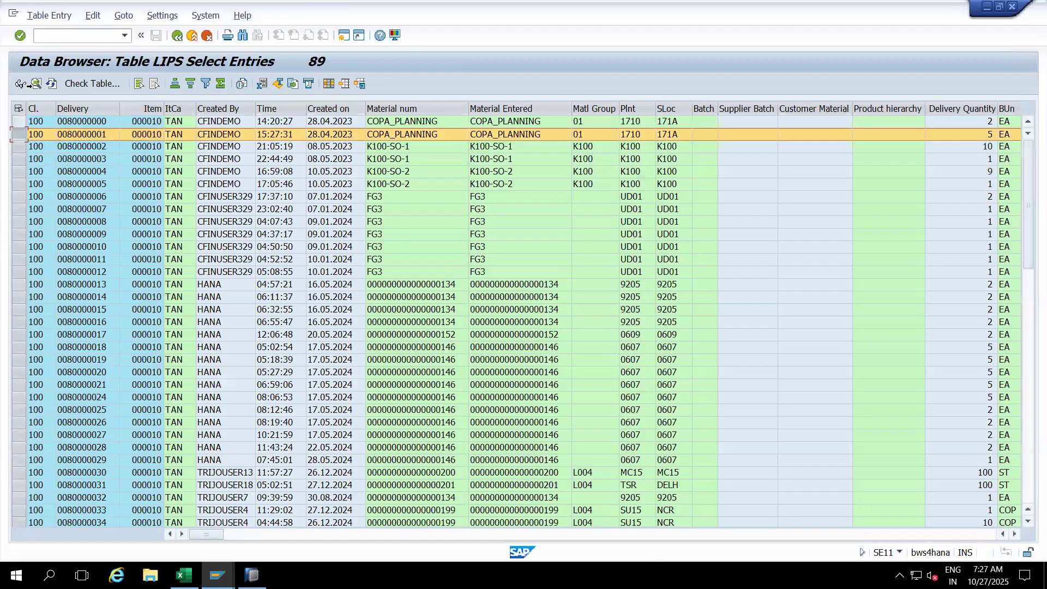
{"action": "left_click", "coordinate": [20, 85]}
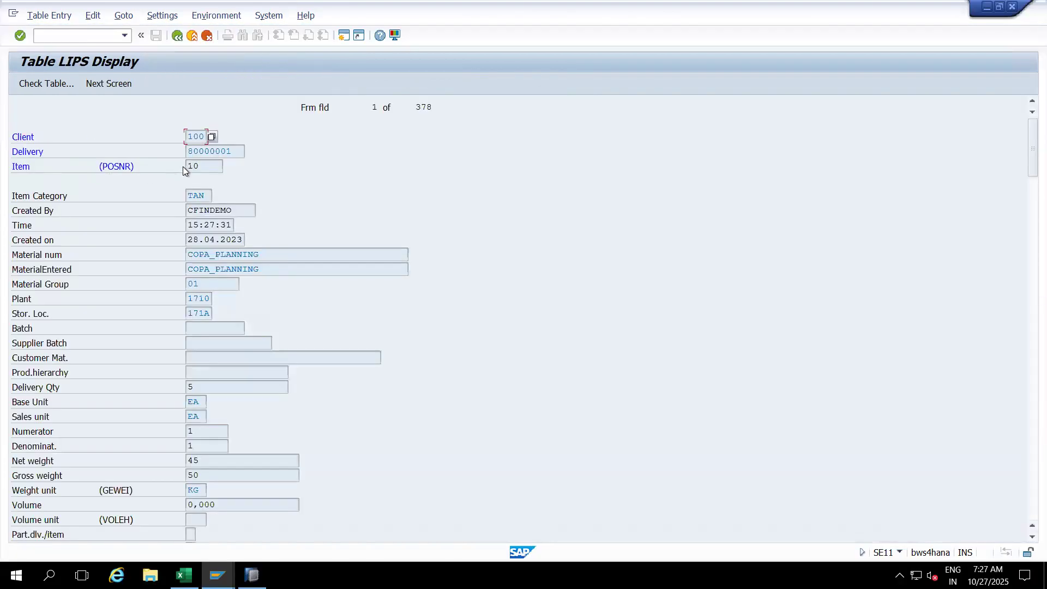
{"action": "left_click_drag", "start_coordinate": [233, 151], "coordinate": [184, 154]}
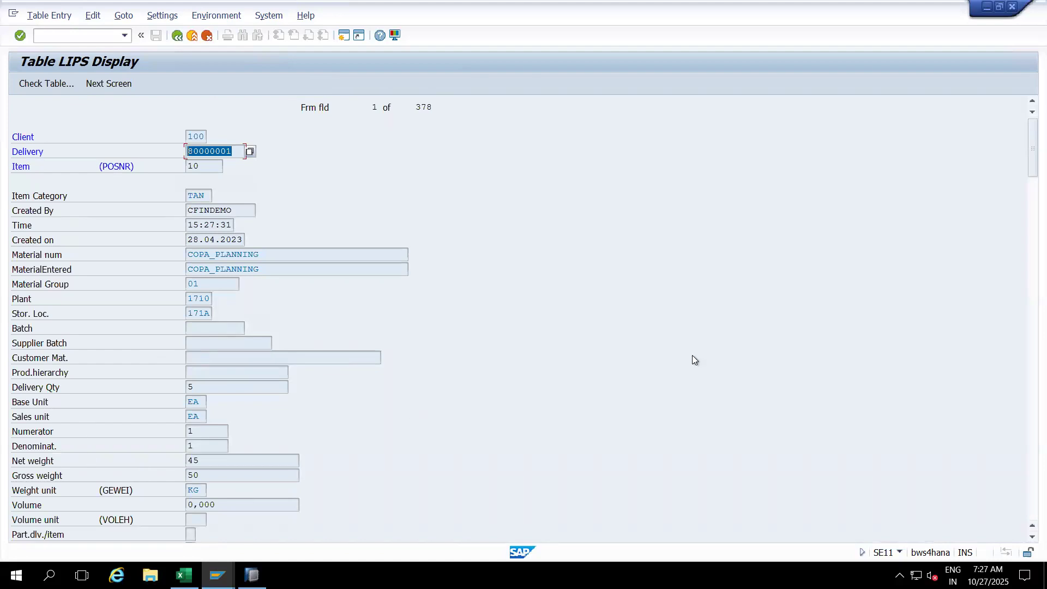
{"action": "left_click", "coordinate": [1031, 382]}
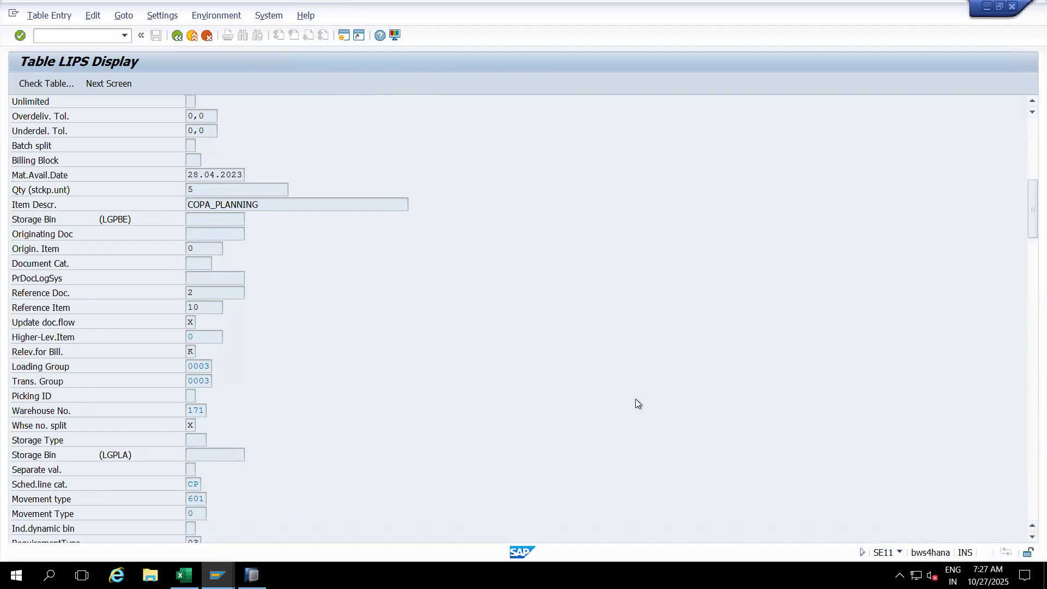
{"action": "left_click", "coordinate": [1030, 401]}
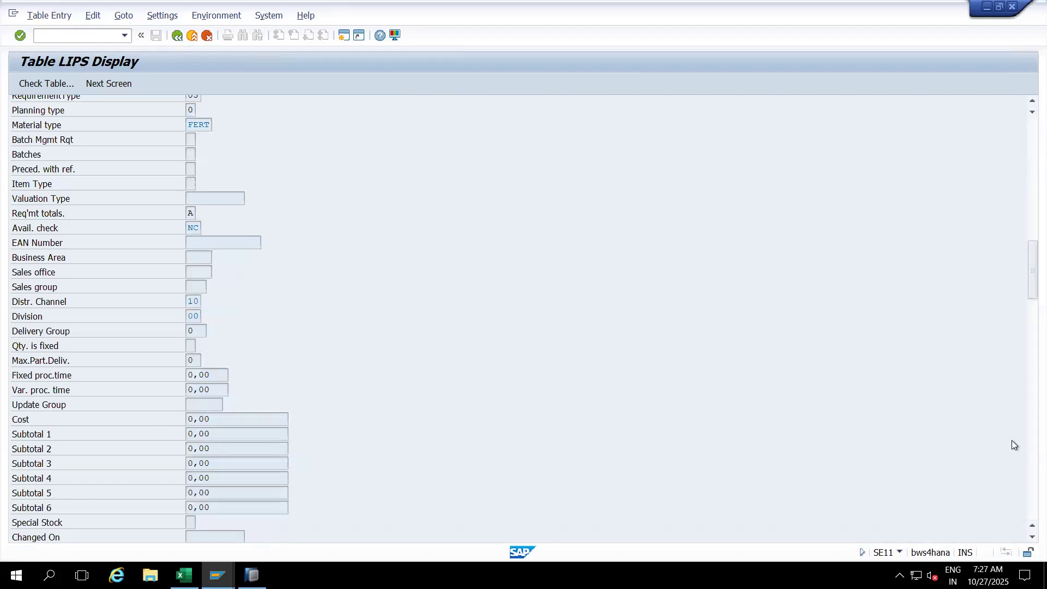
{"action": "left_click", "coordinate": [1027, 457]}
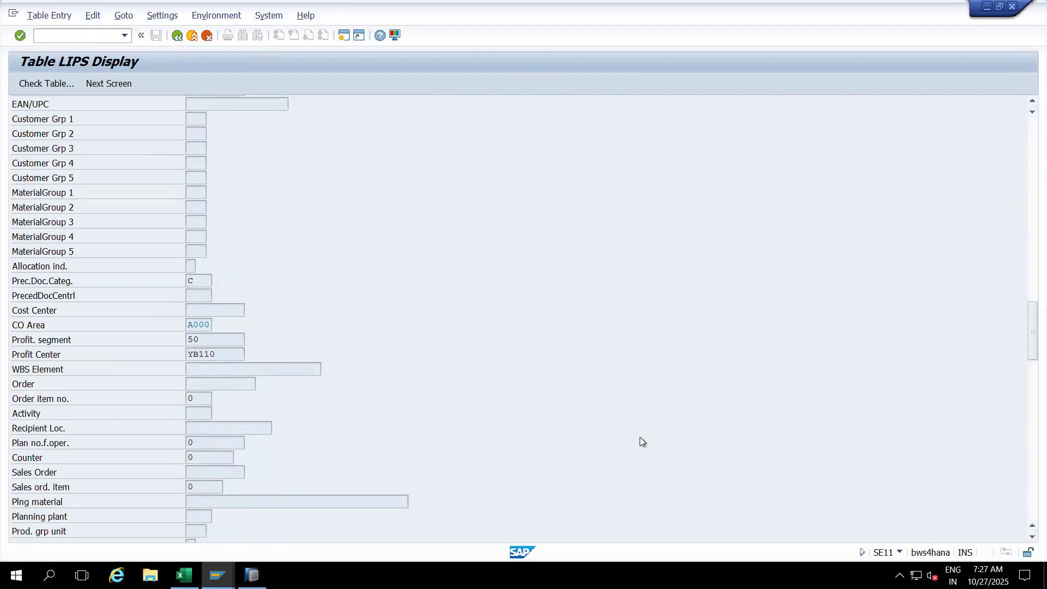
{"action": "left_click", "coordinate": [1027, 434]}
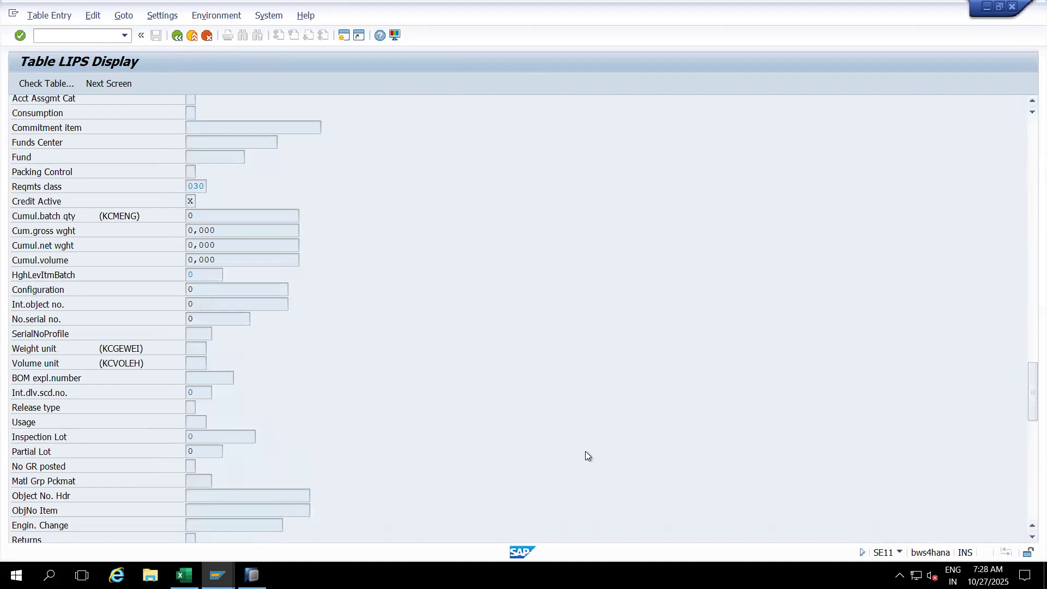
{"action": "left_click", "coordinate": [1026, 460]}
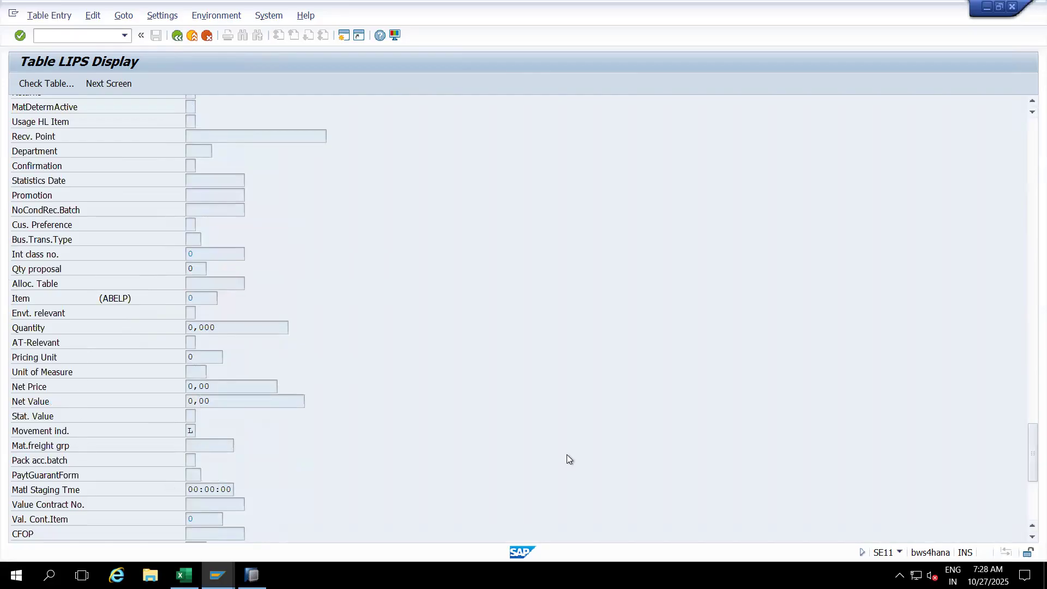
{"action": "left_click", "coordinate": [1027, 507]}
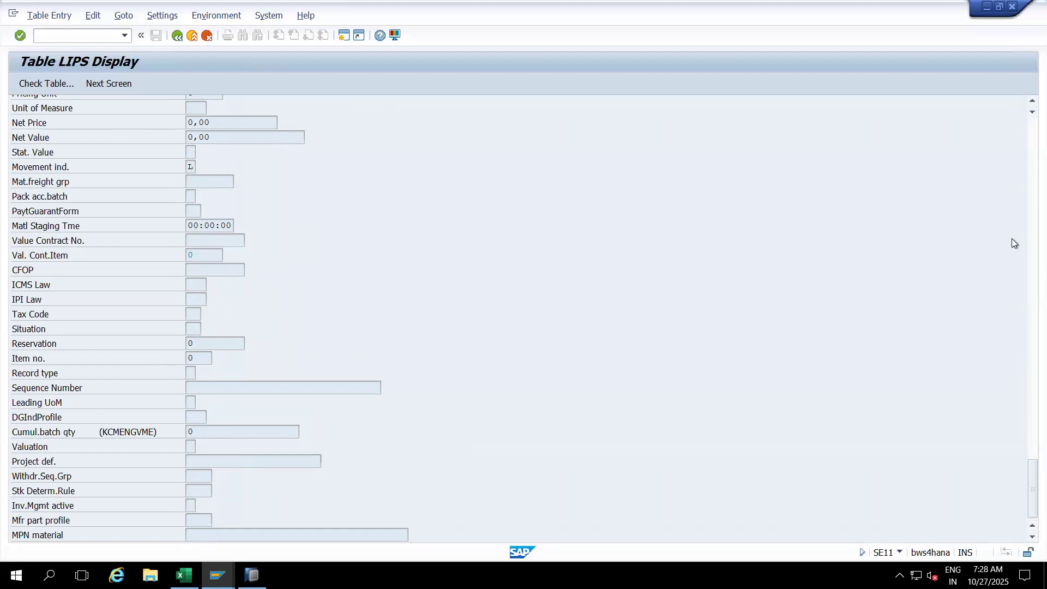
{"action": "left_click", "coordinate": [1026, 237]}
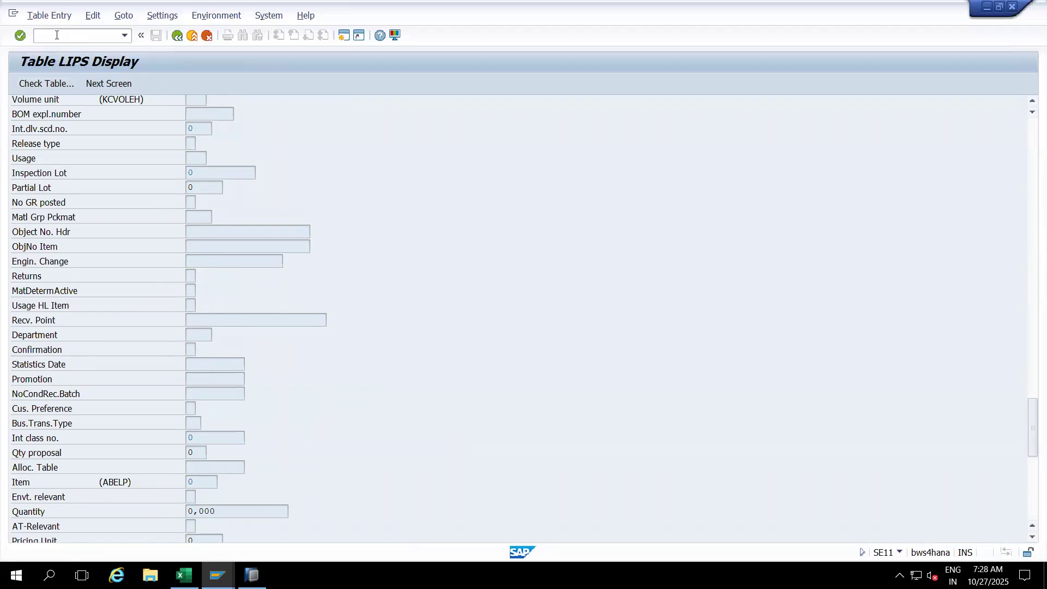
Switch on debugging with /h from the LIPS entry display and enter the ABAP Debugger.
{"action": "type", "text": "/h"}
{"action": "key", "text": "Return"}
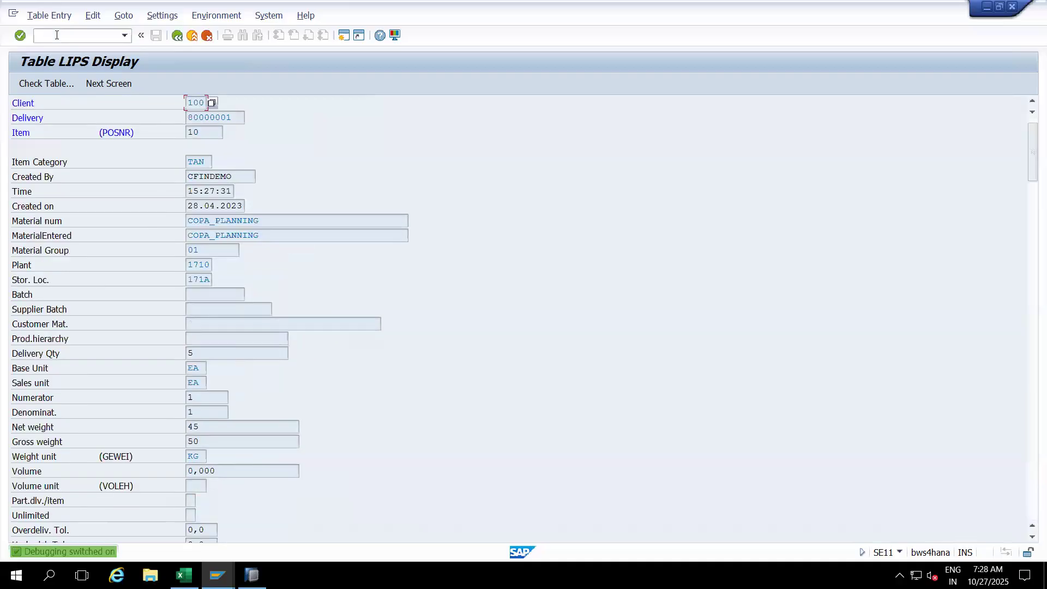
{"action": "key", "text": "Return"}
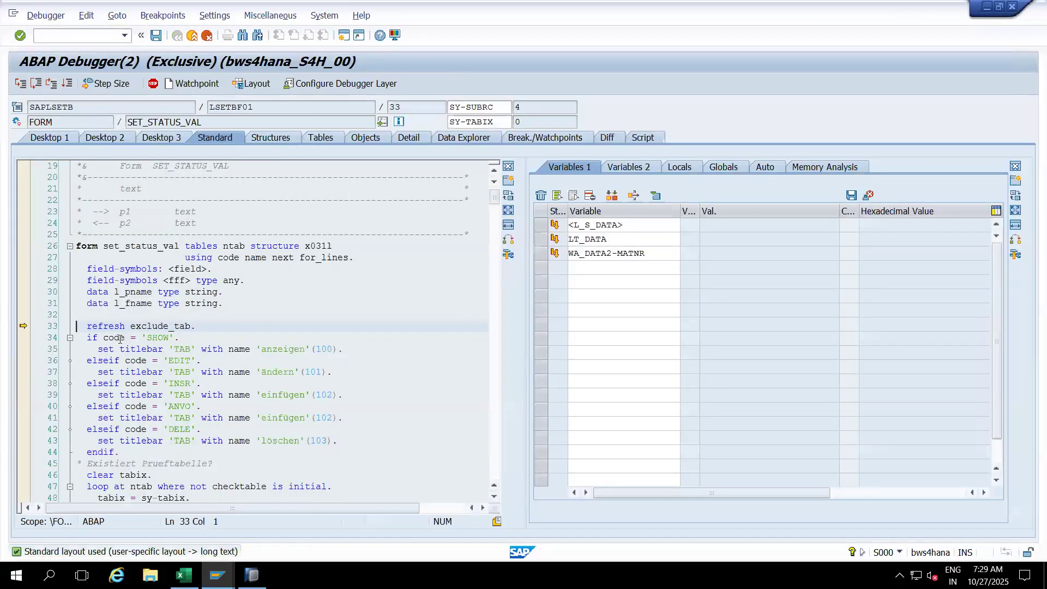
Set the debugger variable CODE to EDIT and continue execution to open the LIPS entry for changes.
{"action": "left_click", "coordinate": [121, 341]}
{"action": "double_click", "coordinate": [121, 342]}
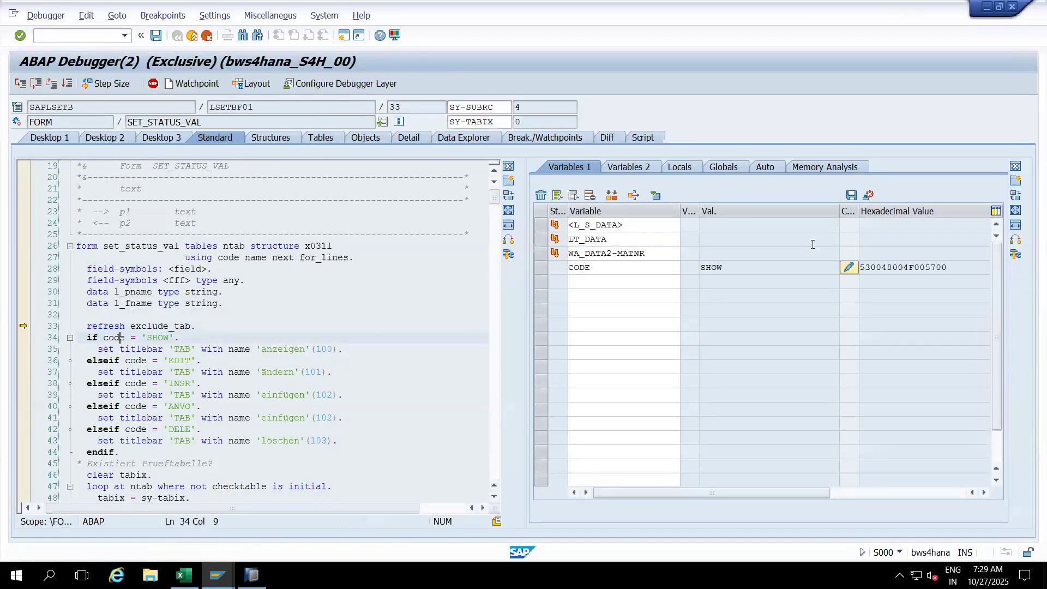
{"action": "left_click", "coordinate": [849, 268]}
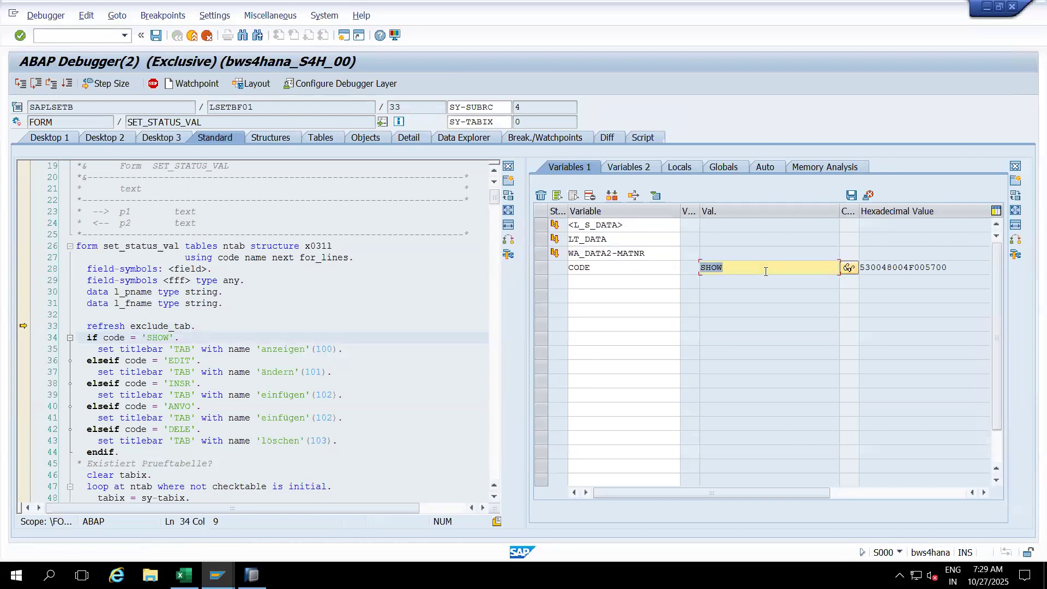
{"action": "type", "text": "EDIT"}
{"action": "key", "text": "Return"}
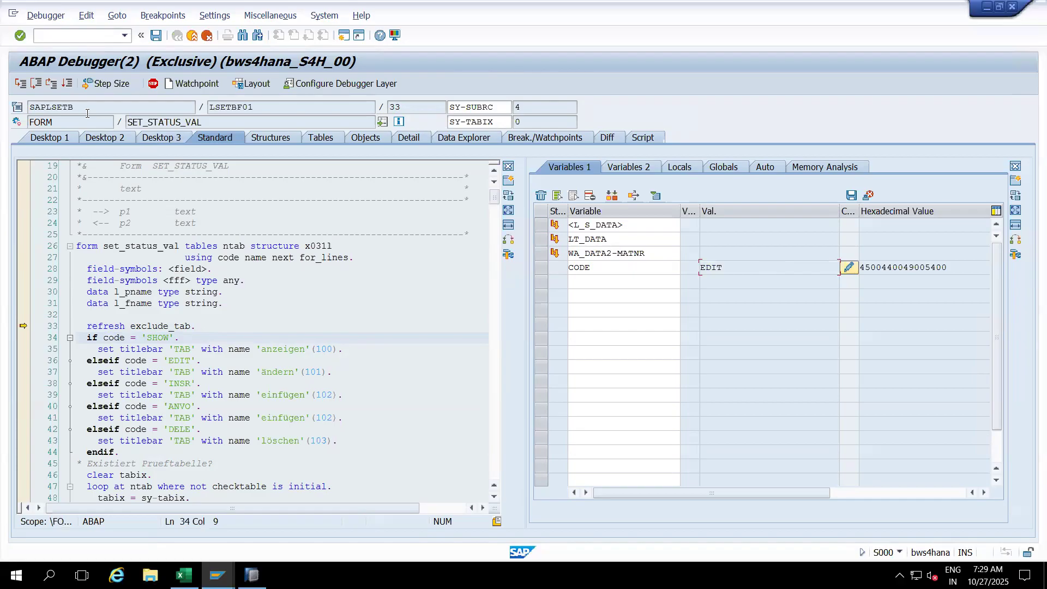
{"action": "left_click", "coordinate": [67, 83]}
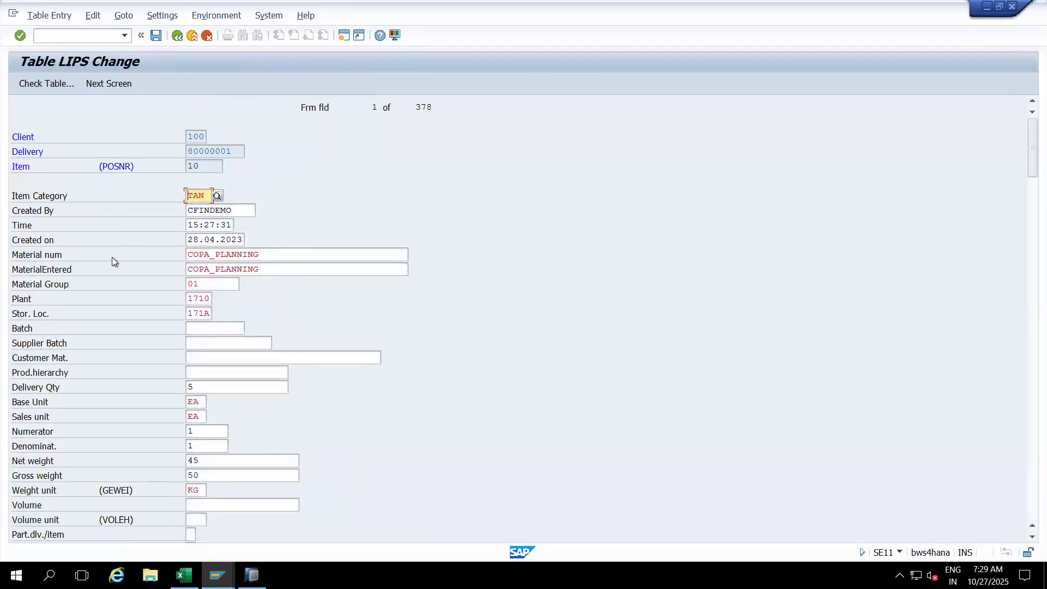
Set the delivery item's Delivery Qty to 10 and try to save the entry.
{"action": "left_click", "coordinate": [209, 388]}
{"action": "key", "text": "BackSpace"}
{"action": "type", "text": "10"}
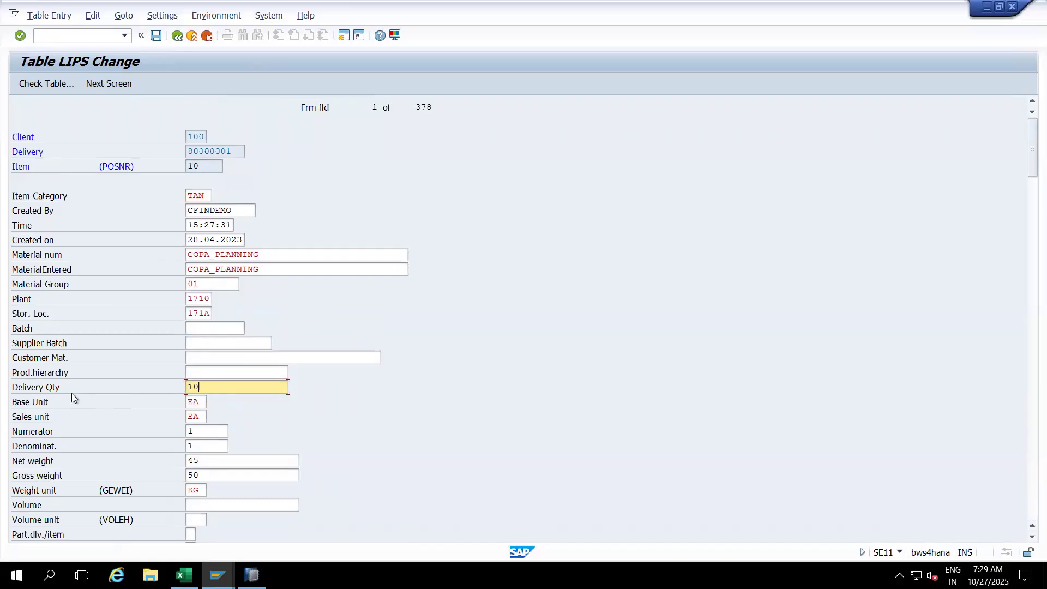
{"action": "left_click", "coordinate": [154, 37]}
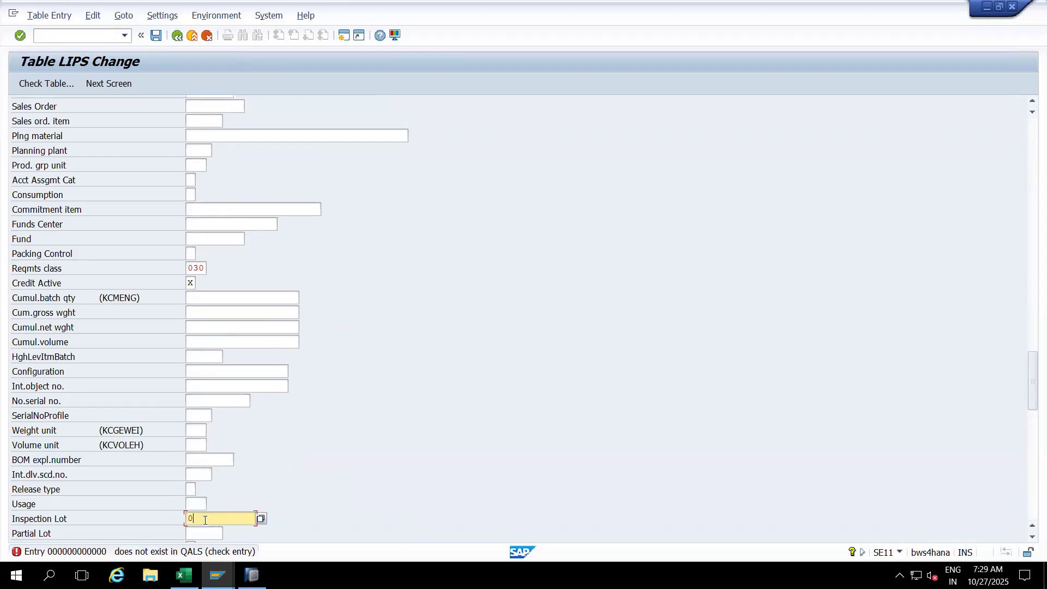
Try to save the entry with Inspection Lot set to 10.
{"action": "key", "text": "BackSpace"}
{"action": "type", "text": "10"}
{"action": "left_click", "coordinate": [156, 35]}
{"action": "left_click", "coordinate": [51, 41]}
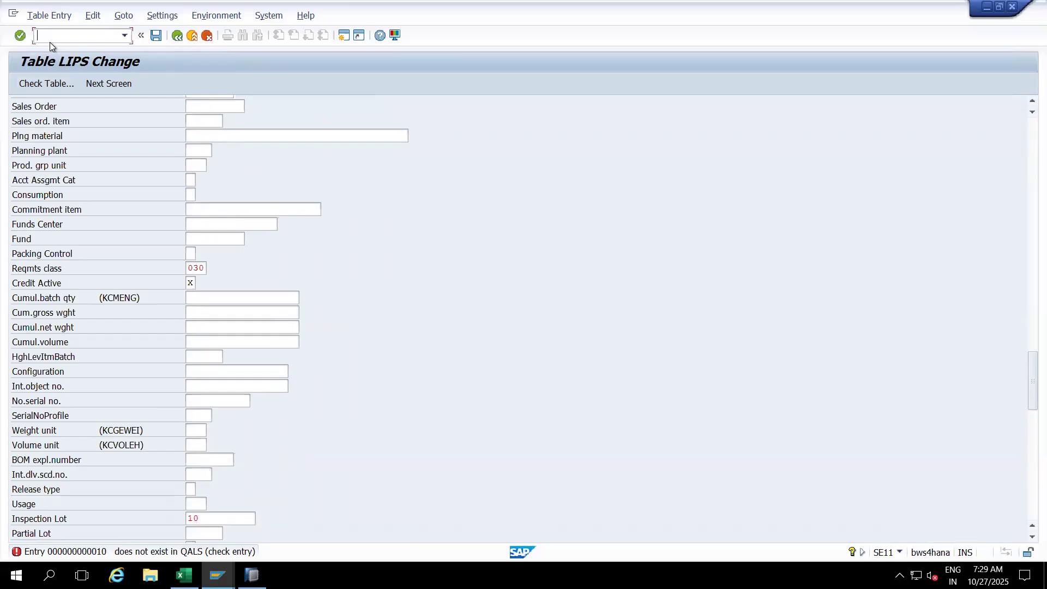
Clear the Inspection Lot field and save the LIPS entry.
{"action": "left_click", "coordinate": [213, 522]}
{"action": "key", "text": "BackSpace"}
{"action": "key", "text": "BackSpace"}
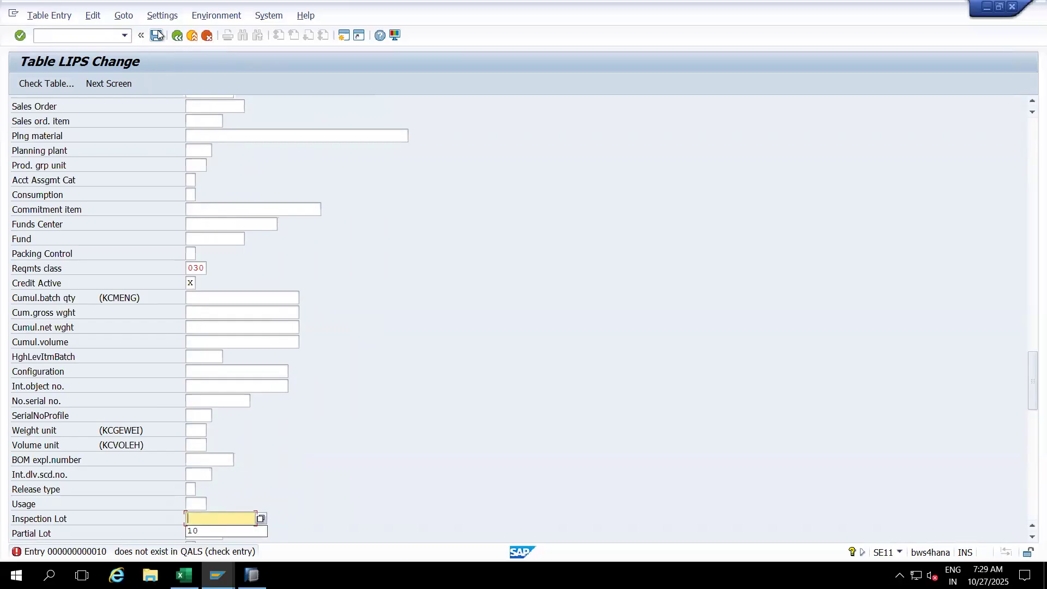
{"action": "left_click", "coordinate": [156, 35]}
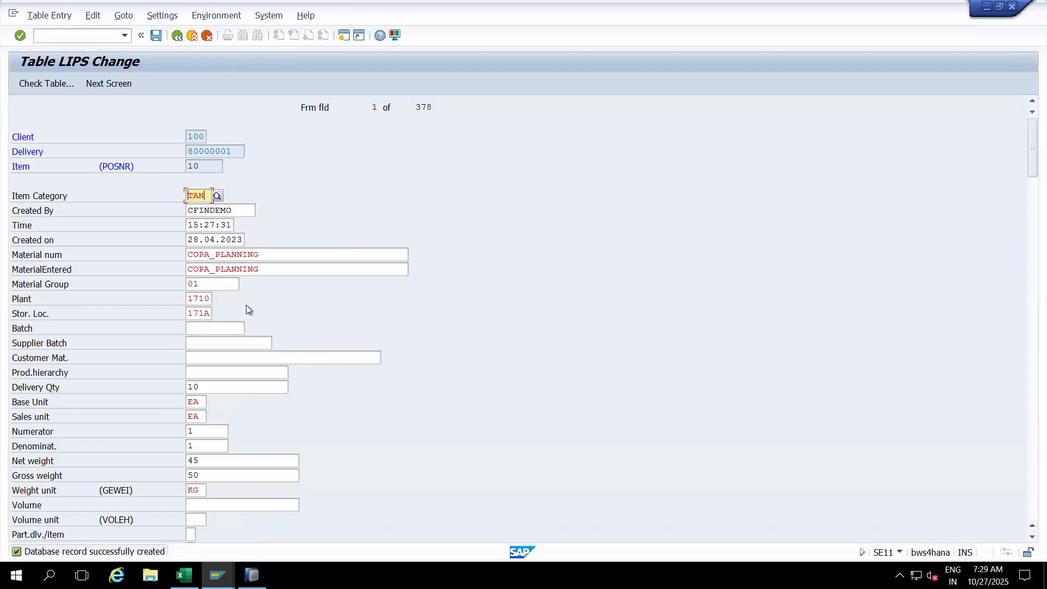
Check the Delivery Qty, delivery and item of the saved record, and return to the list of LIPS entries.
{"action": "left_click", "coordinate": [207, 387]}
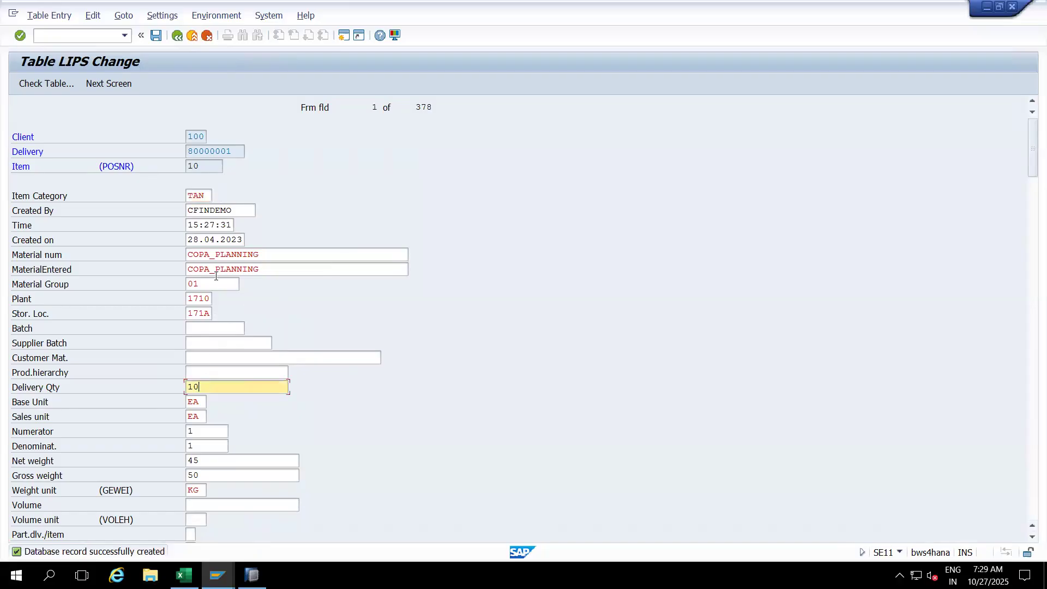
{"action": "left_click_drag", "start_coordinate": [236, 150], "coordinate": [172, 149]}
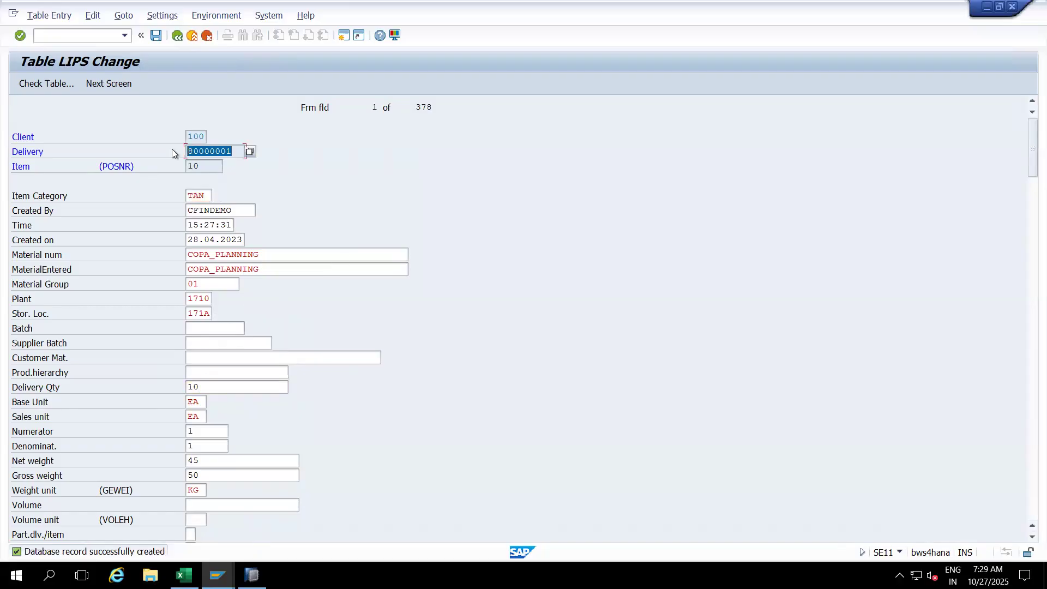
{"action": "left_click", "coordinate": [172, 150]}
{"action": "left_click", "coordinate": [213, 164]}
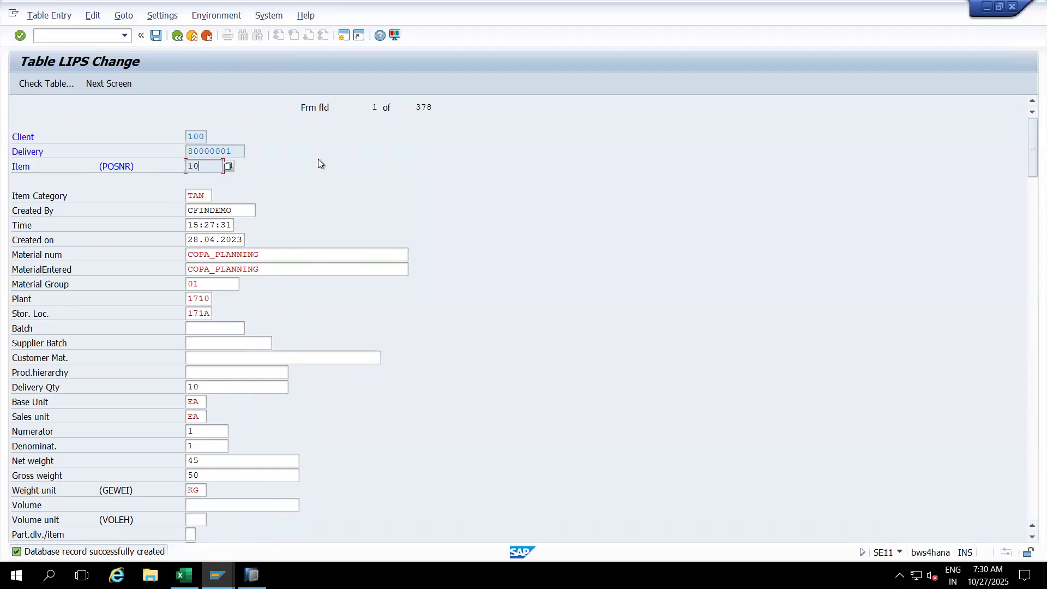
{"action": "left_click", "coordinate": [191, 35]}
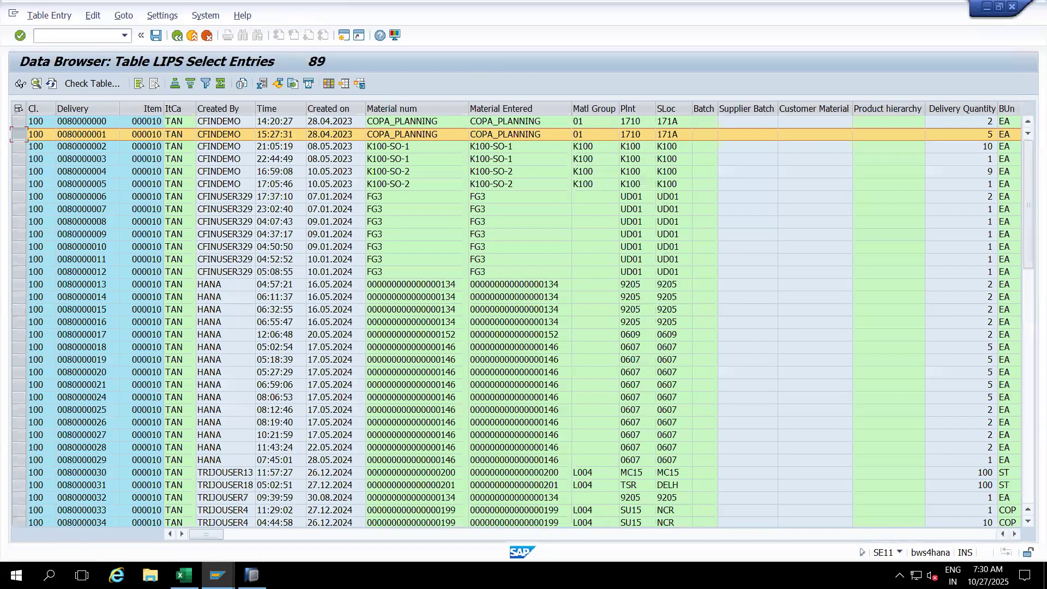
{"action": "mouse_move", "coordinate": [251, 575]}
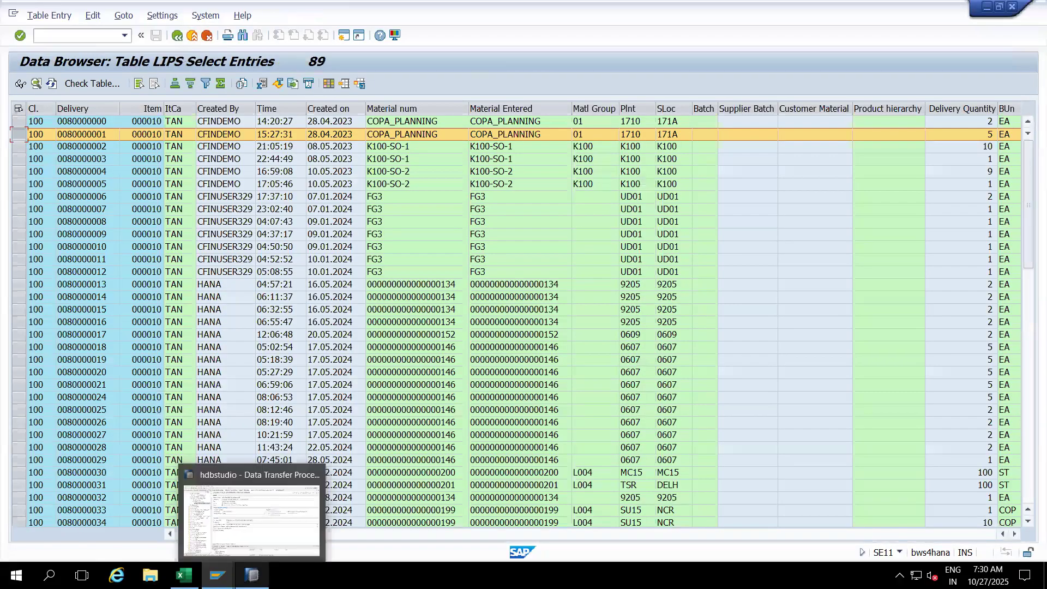
{"action": "mouse_move", "coordinate": [218, 575]}
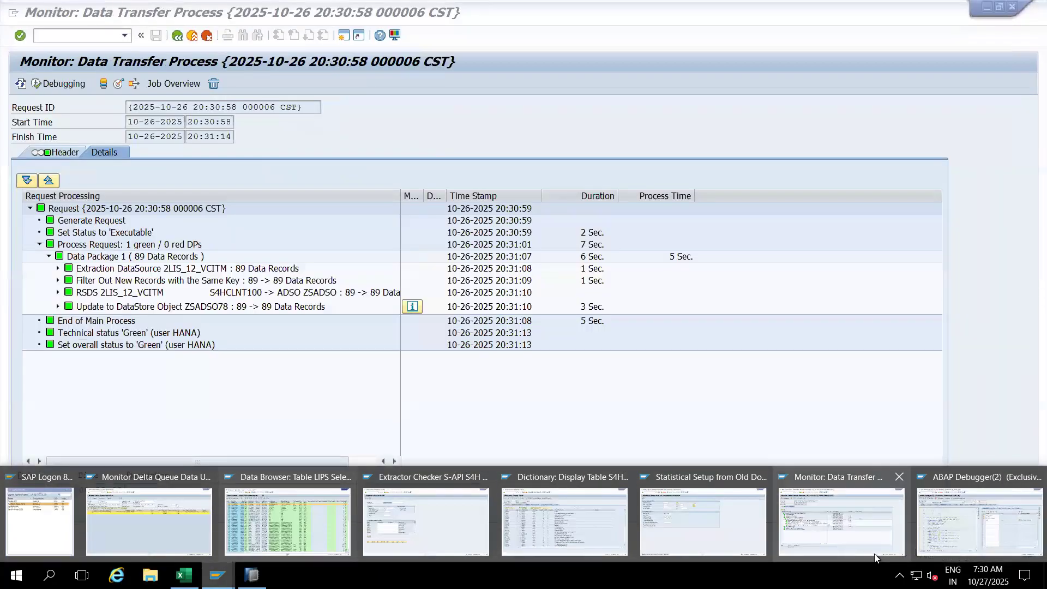
Switch to the DTP session, execute the DTP from 2LIS_12_VCITM to ZSADSO78 again, and display its request monitor.
{"action": "left_click", "coordinate": [875, 555]}
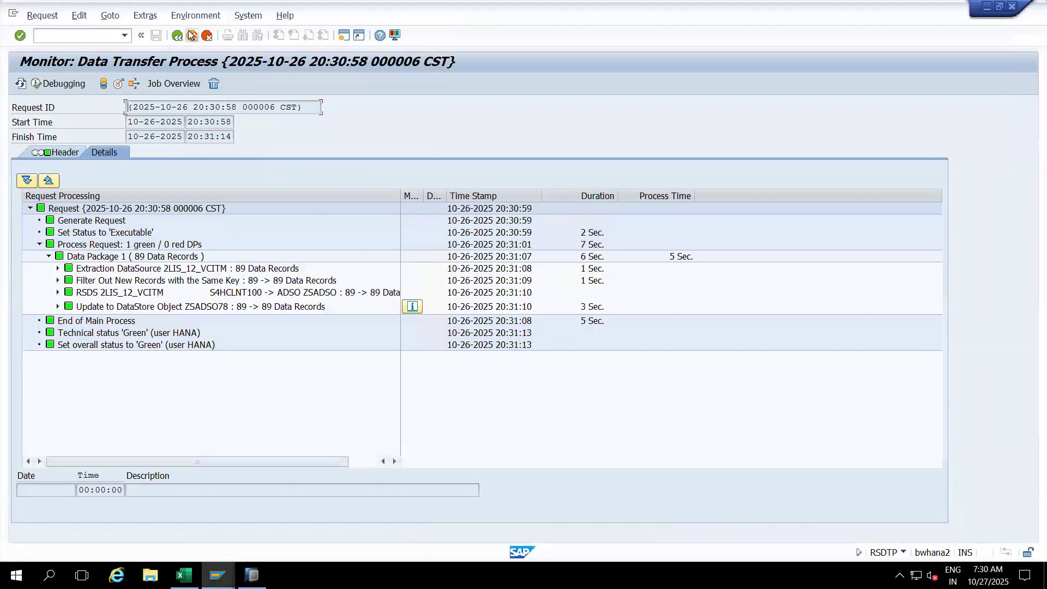
{"action": "left_click", "coordinate": [192, 35]}
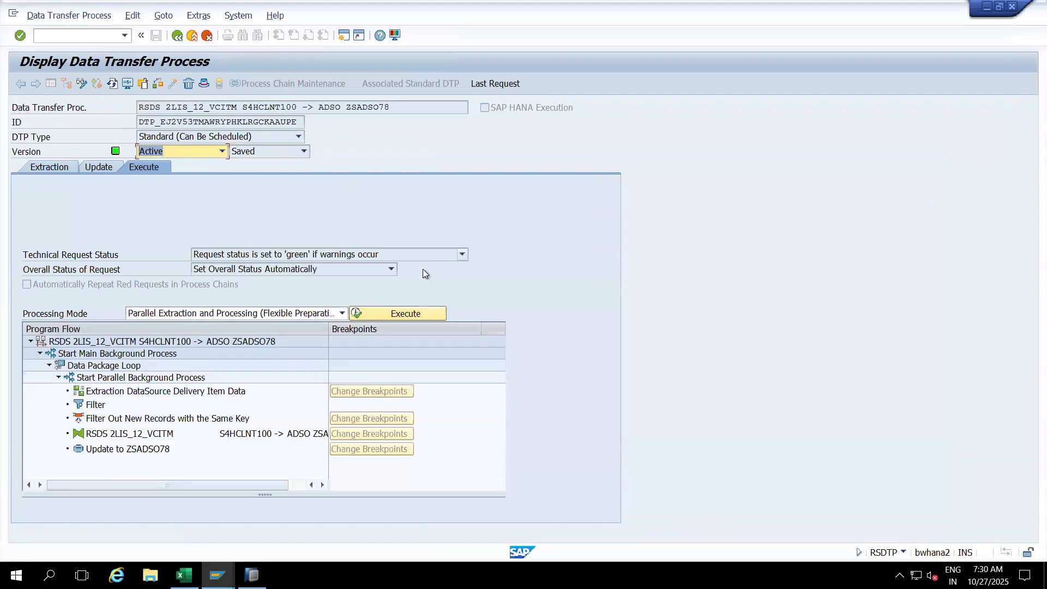
{"action": "left_click", "coordinate": [381, 314]}
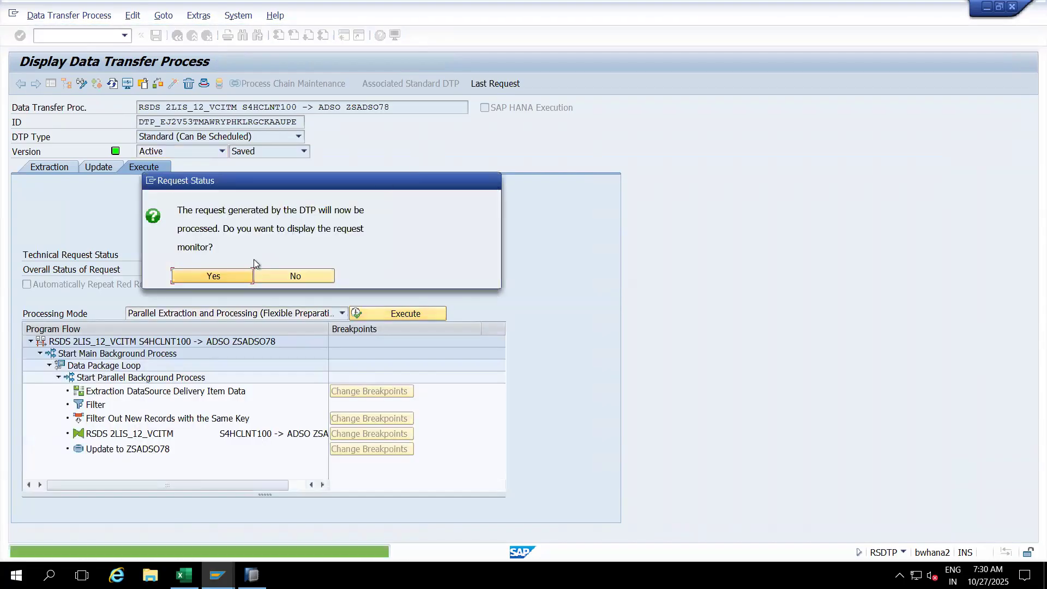
{"action": "left_click", "coordinate": [226, 274]}
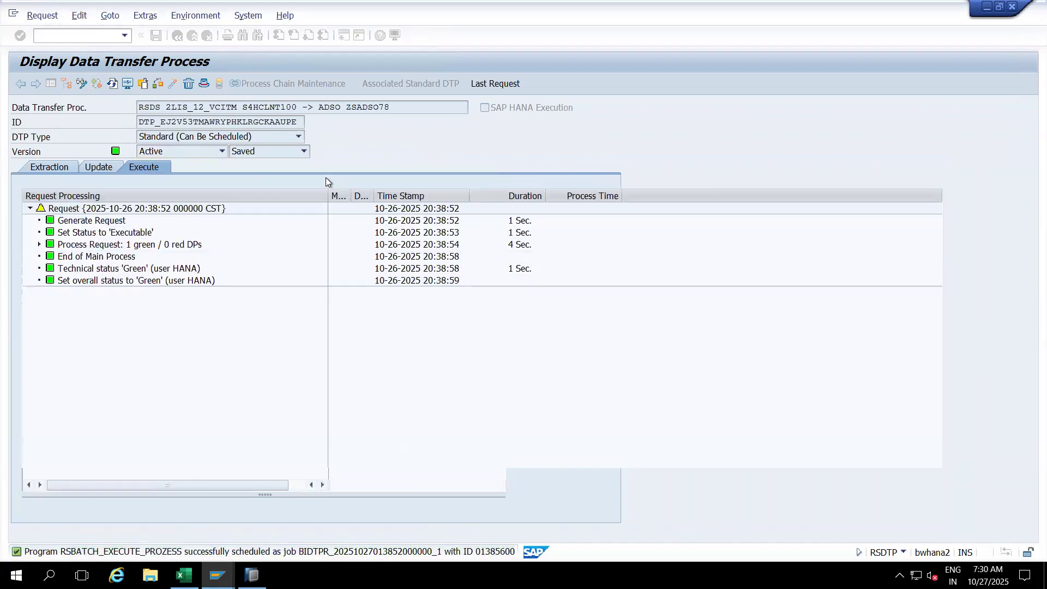
Expand the new request's processing details, refresh the monitor, and check the record count of Data Package 1.
{"action": "left_click", "coordinate": [39, 244]}
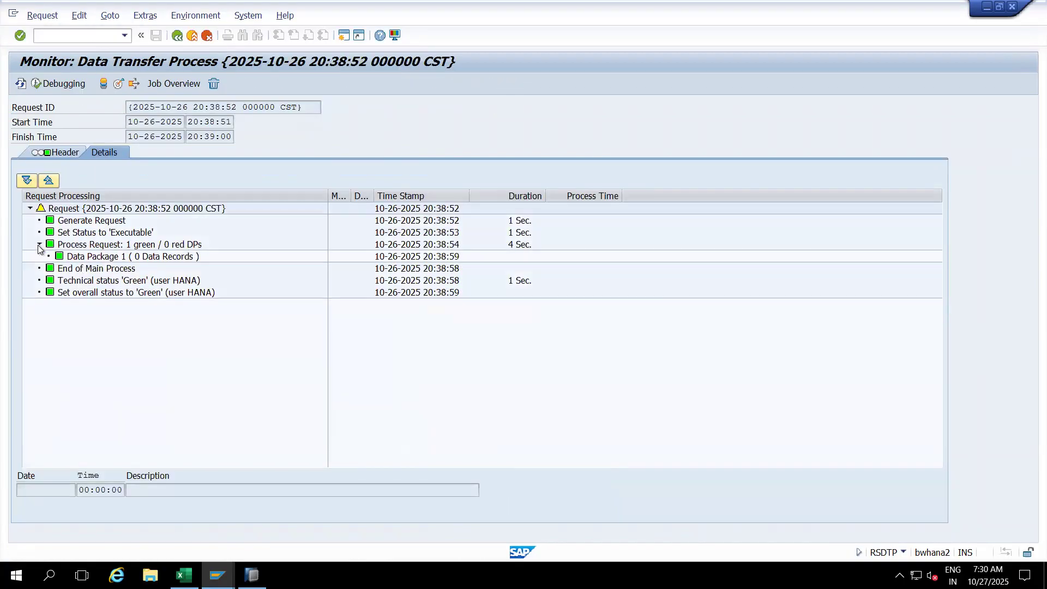
{"action": "left_click", "coordinate": [155, 260]}
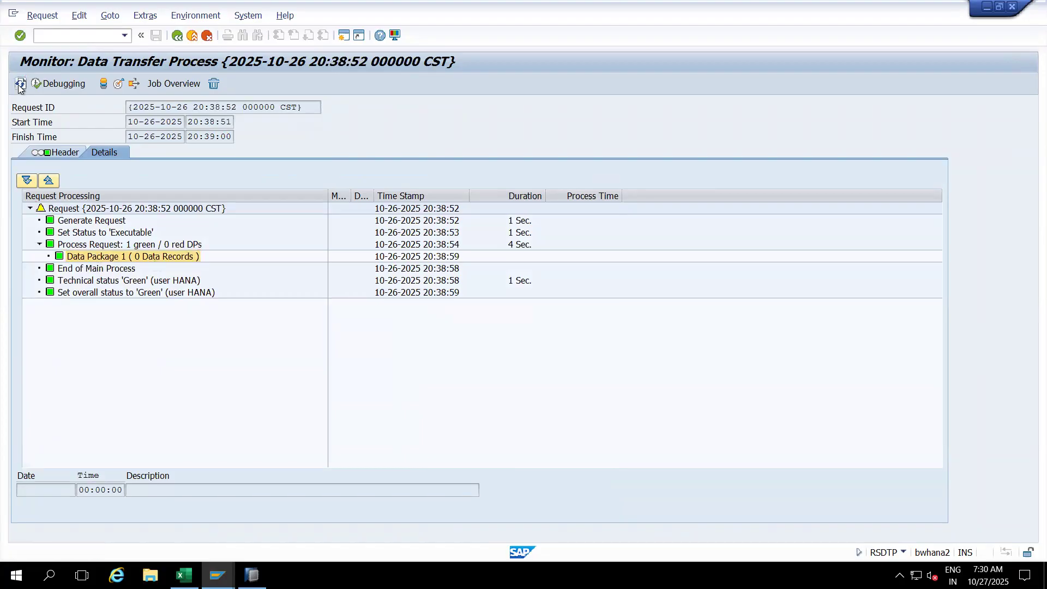
{"action": "left_click", "coordinate": [21, 84]}
{"action": "left_click", "coordinate": [155, 260]}
Switch to the ODQMON session, return to the 2LIS_12_VCITM subscriptions, and reopen the requests of the latest subscription.
{"action": "left_click", "coordinate": [252, 575]}
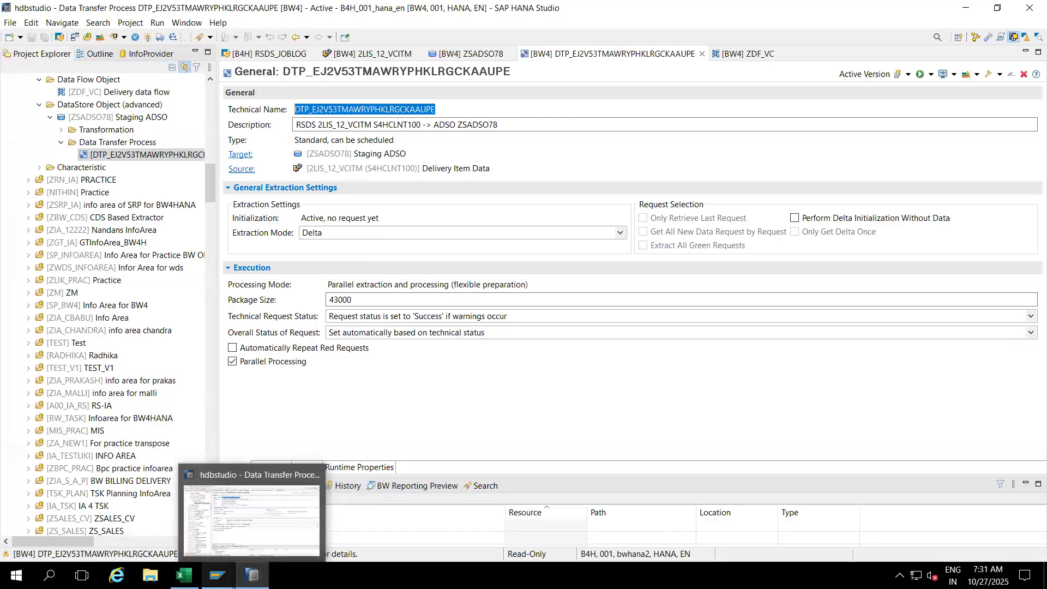
{"action": "left_click", "coordinate": [218, 575]}
{"action": "left_click", "coordinate": [172, 526]}
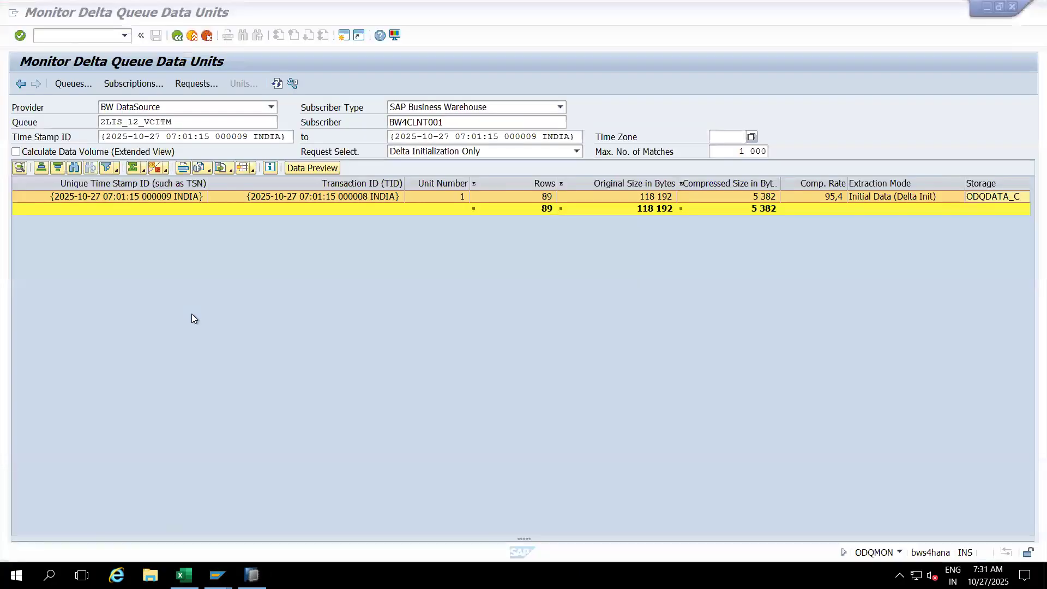
{"action": "left_click", "coordinate": [178, 36]}
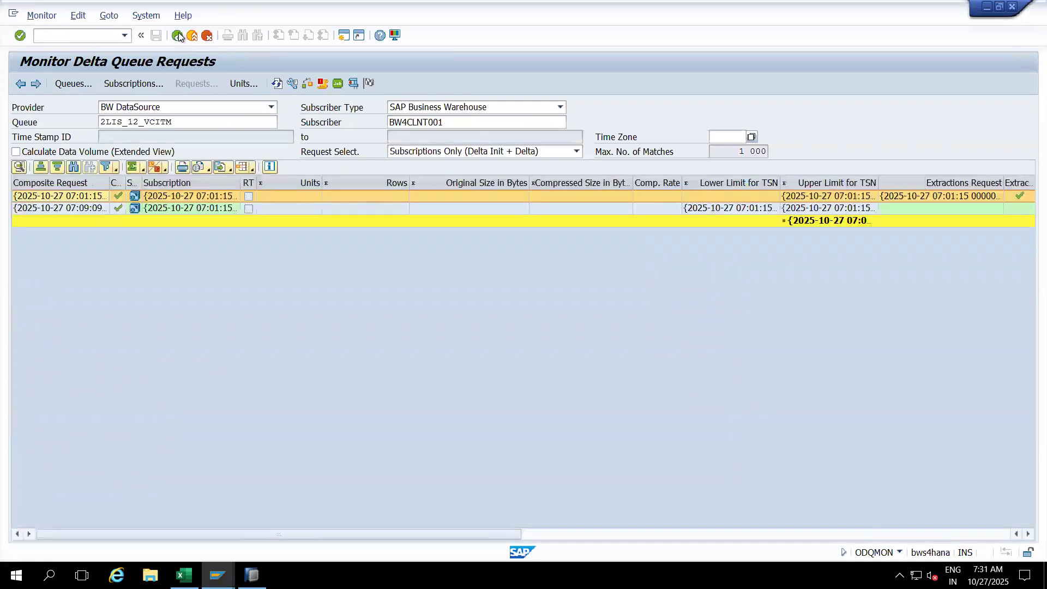
{"action": "left_click", "coordinate": [178, 36]}
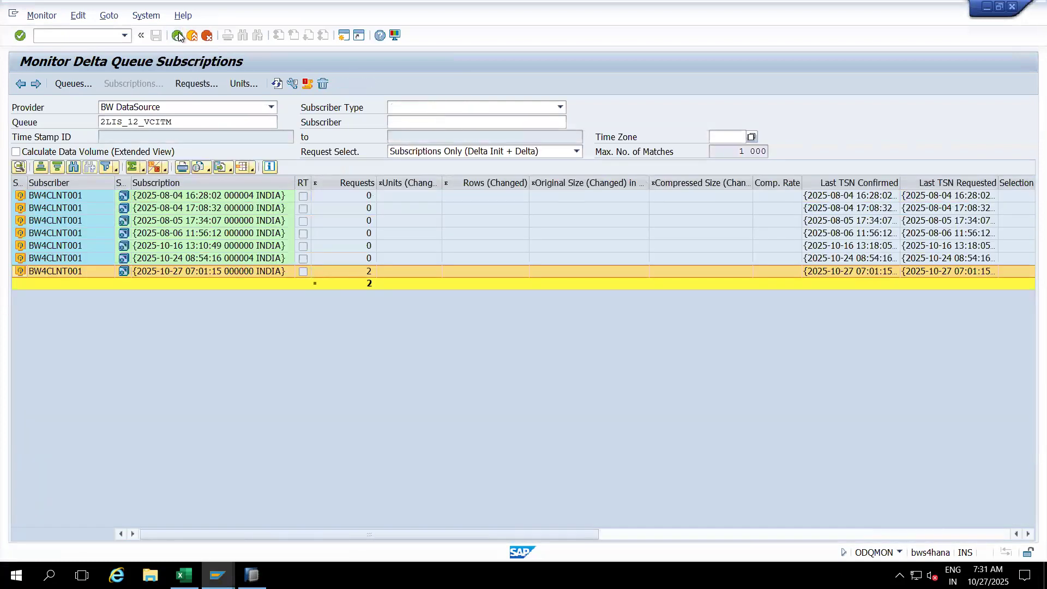
{"action": "double_click", "coordinate": [339, 273]}
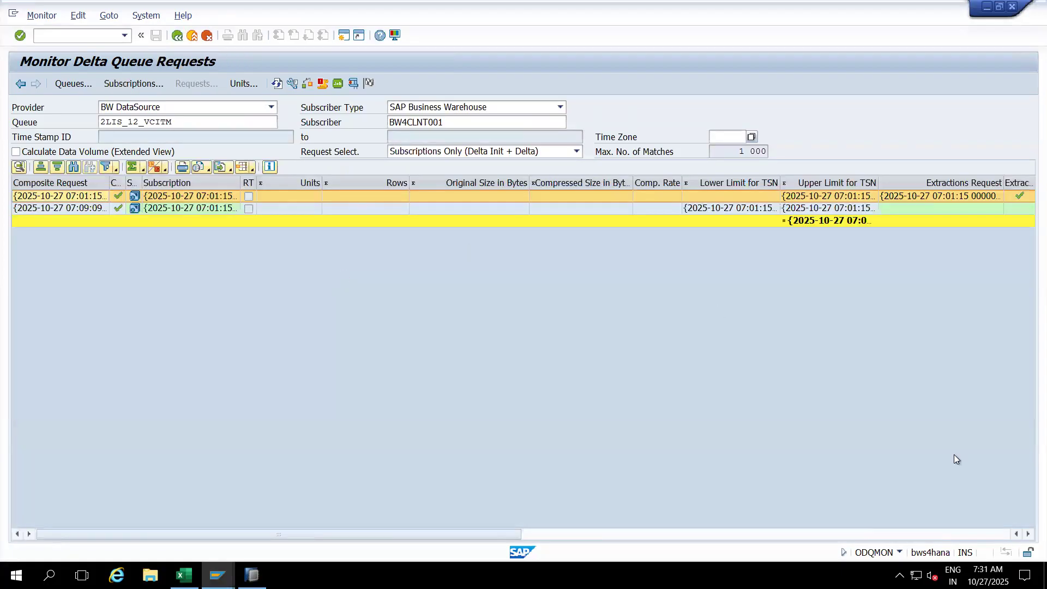
Check the extraction mode and storage of the Data Changes (Delta) request, and inspect its data units.
{"action": "left_click", "coordinate": [991, 535]}
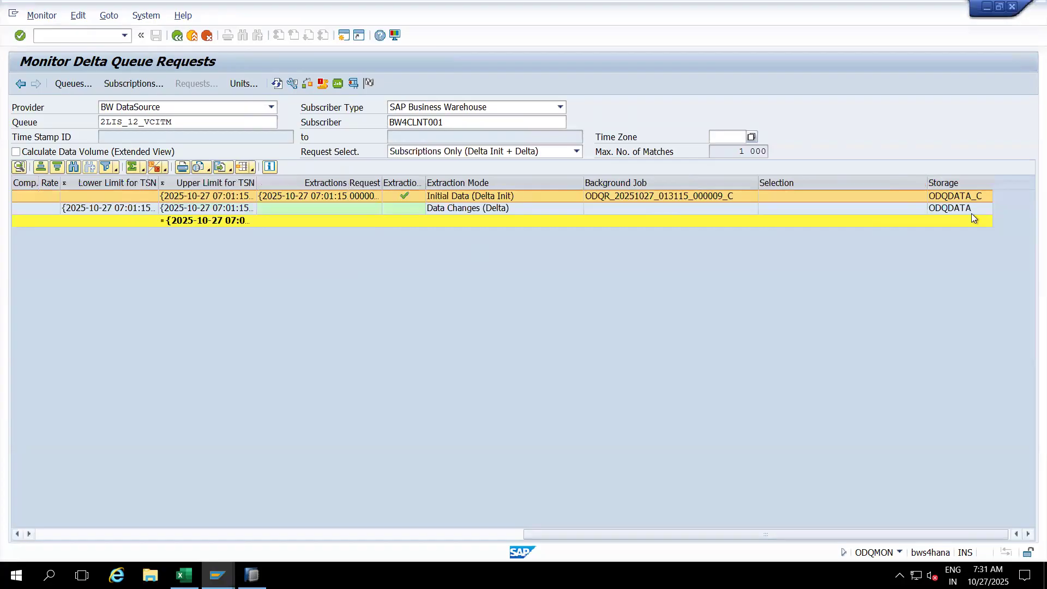
{"action": "left_click", "coordinate": [940, 208]}
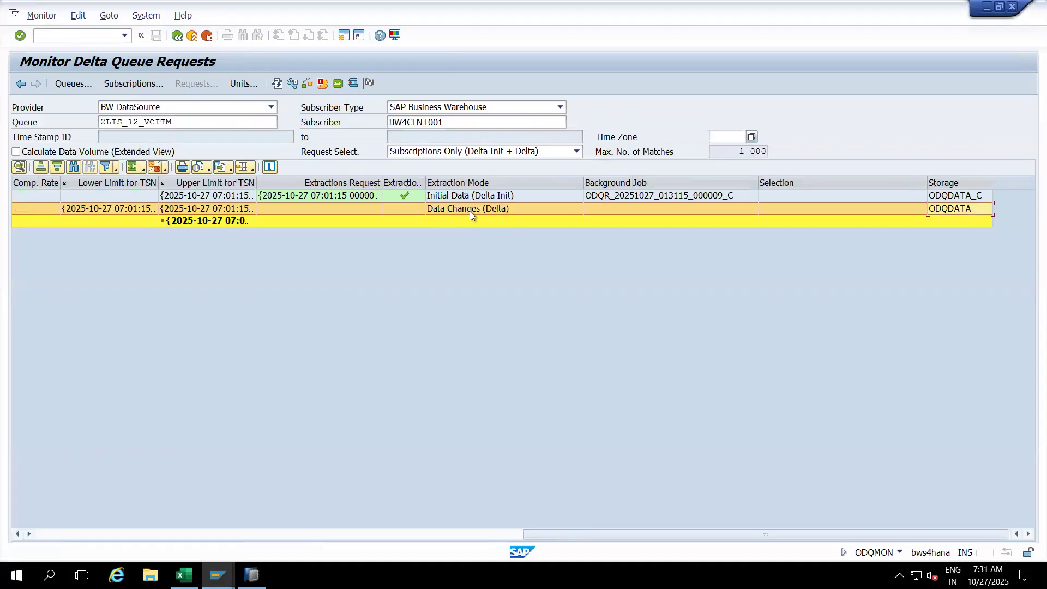
{"action": "left_click", "coordinate": [213, 536]}
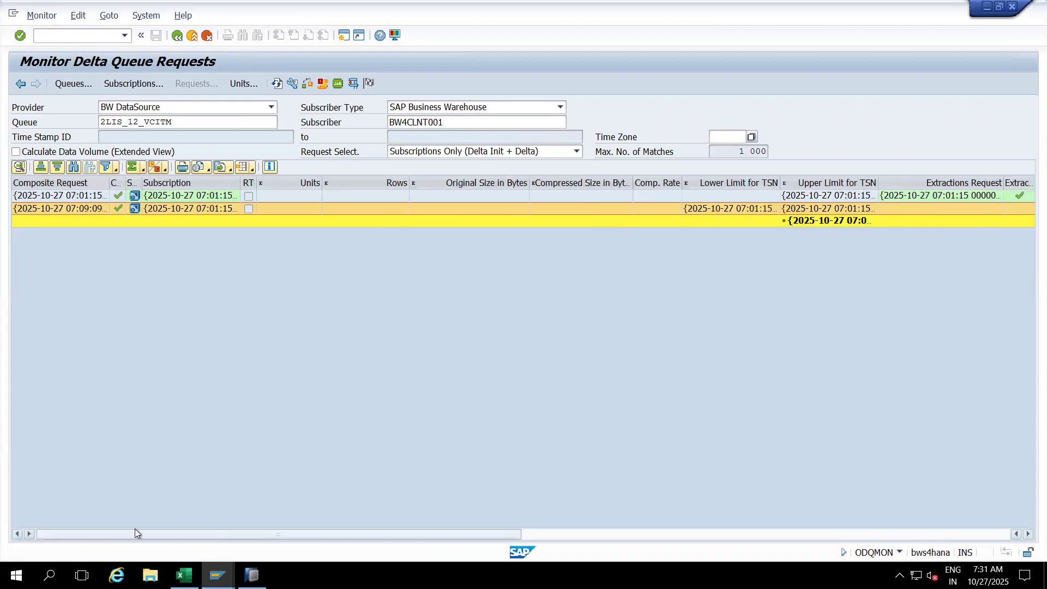
{"action": "double_click", "coordinate": [211, 209]}
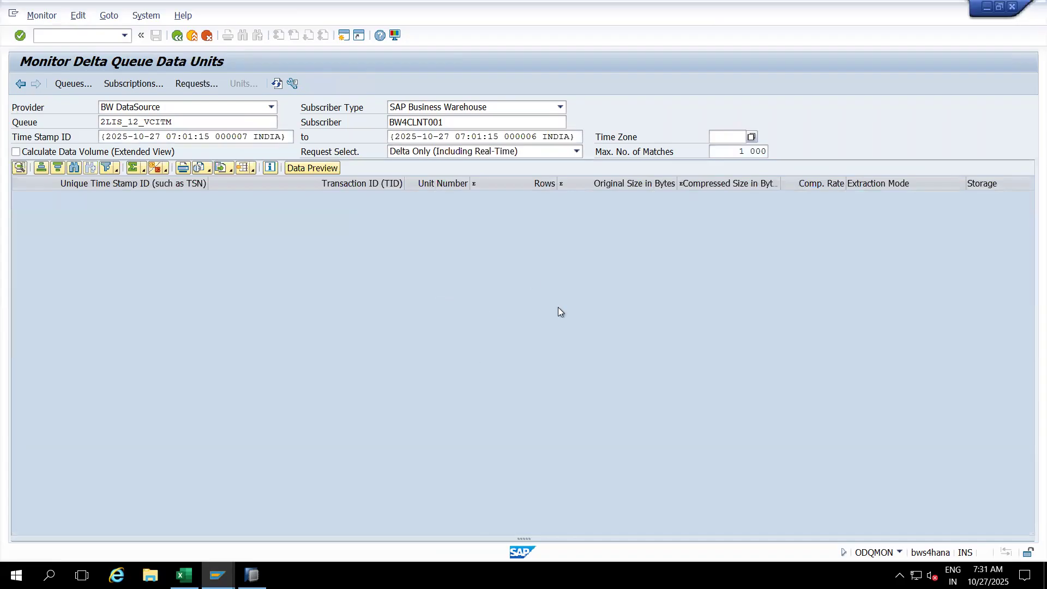
{"action": "left_click", "coordinate": [177, 36]}
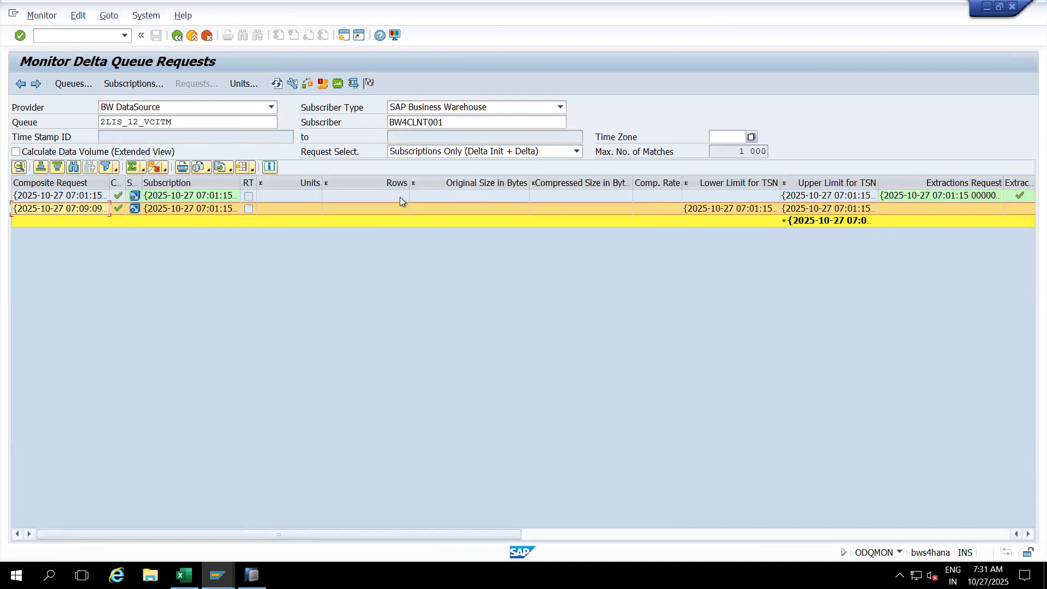
{"action": "left_click", "coordinate": [994, 533]}
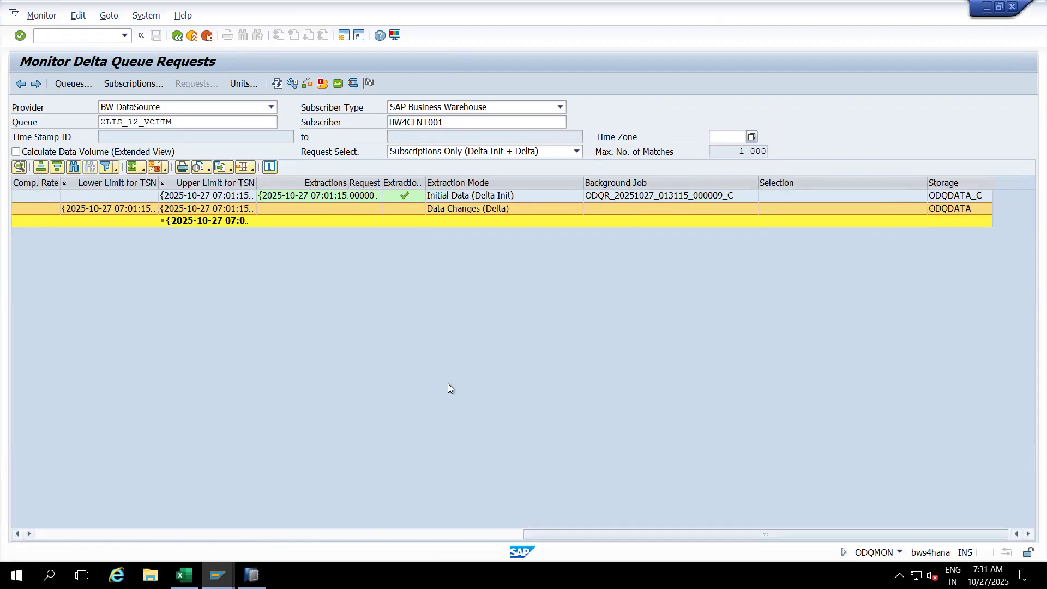
Return to the DTP session, open the DTP's extraction settings in change mode, check the Extraction Mode, and leave the DTP.
{"action": "mouse_move", "coordinate": [218, 576]}
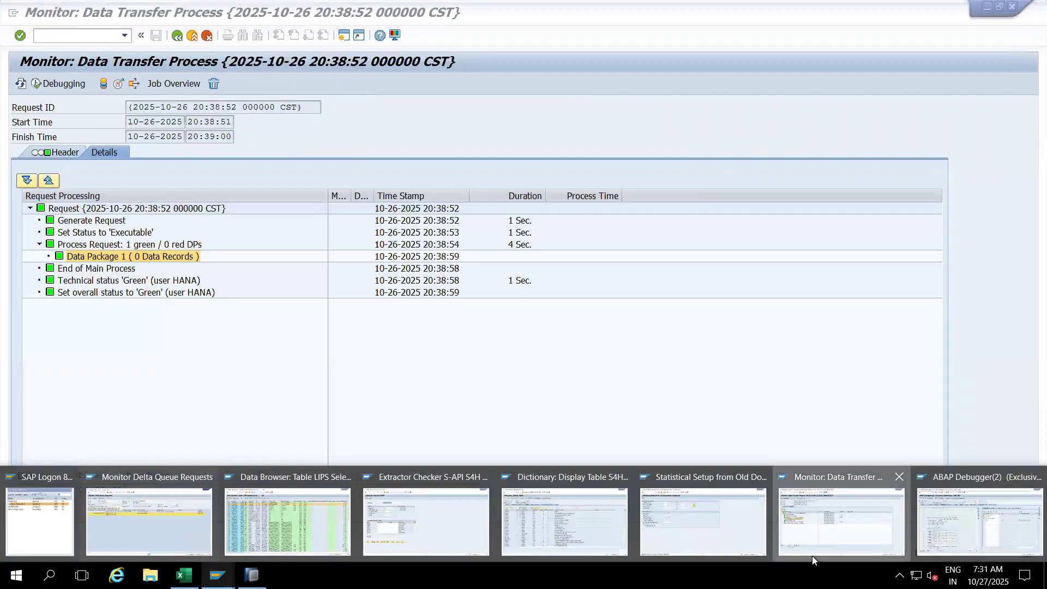
{"action": "left_click", "coordinate": [813, 555]}
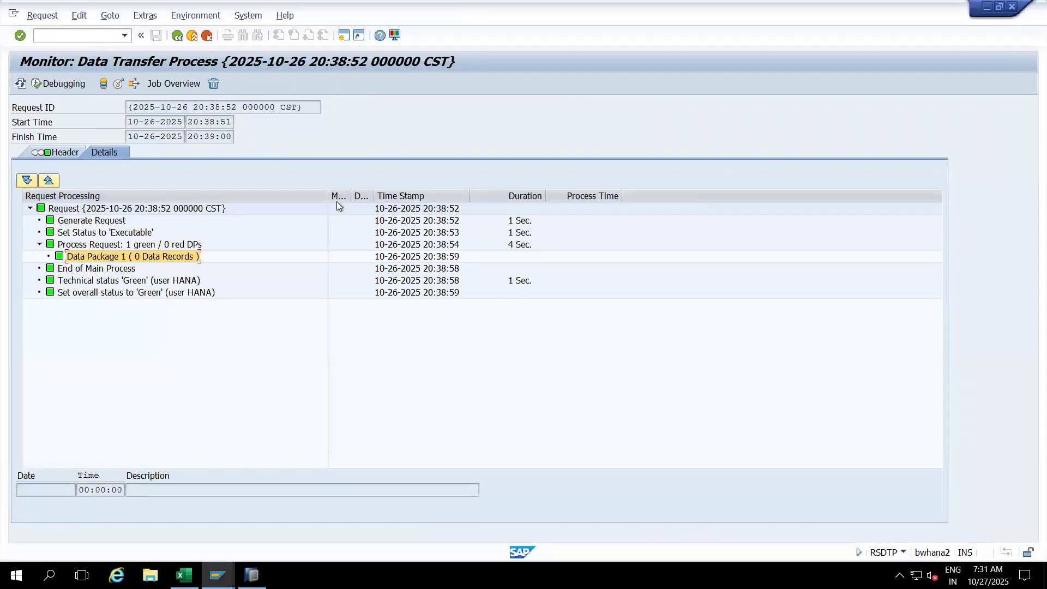
{"action": "left_click", "coordinate": [191, 35]}
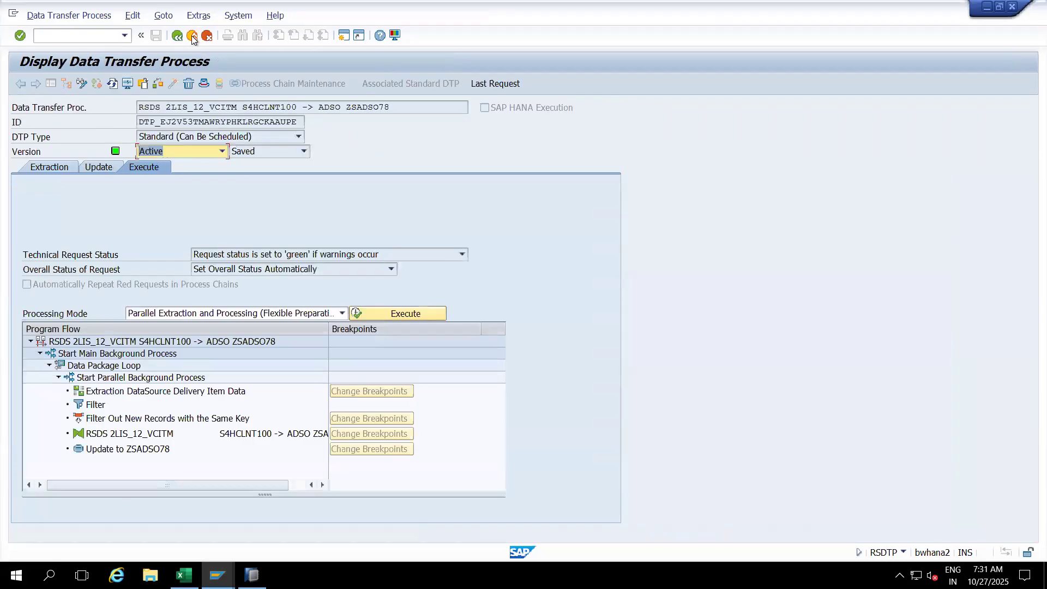
{"action": "left_click", "coordinate": [58, 166]}
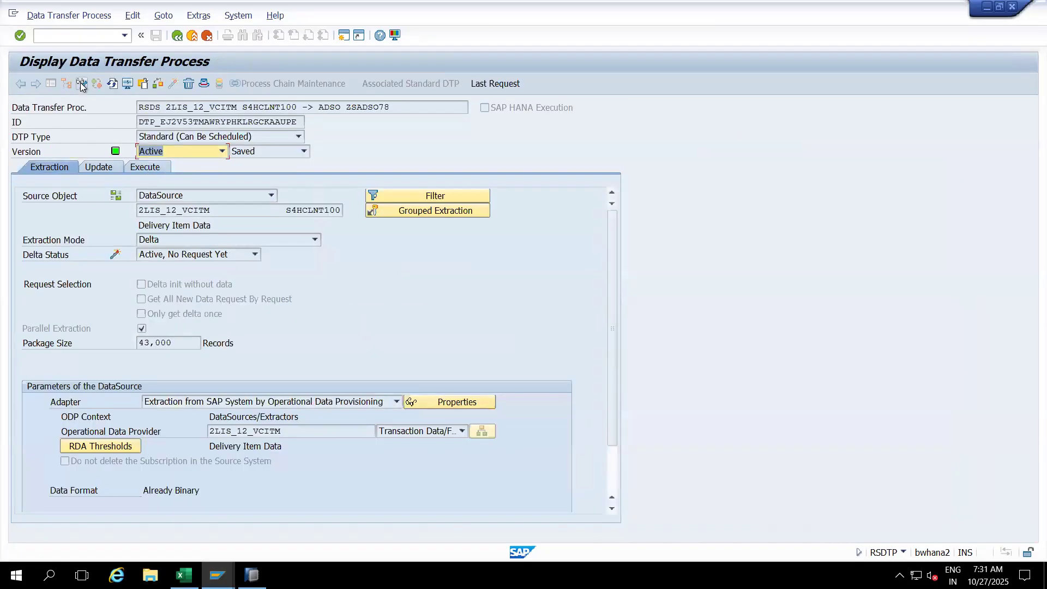
{"action": "left_click", "coordinate": [81, 86]}
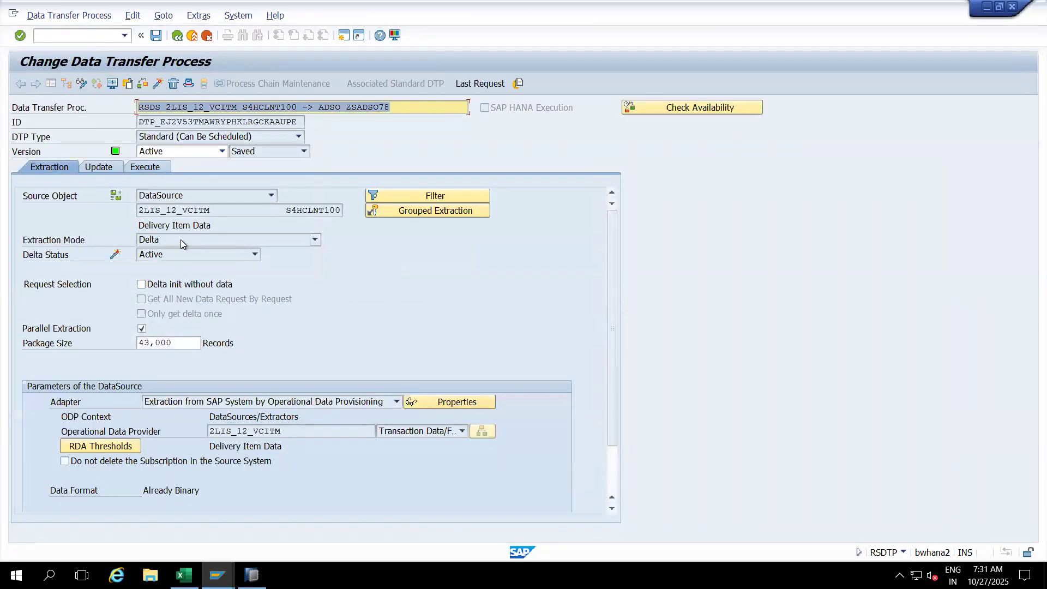
{"action": "left_click", "coordinate": [181, 240]}
{"action": "left_click", "coordinate": [372, 283]}
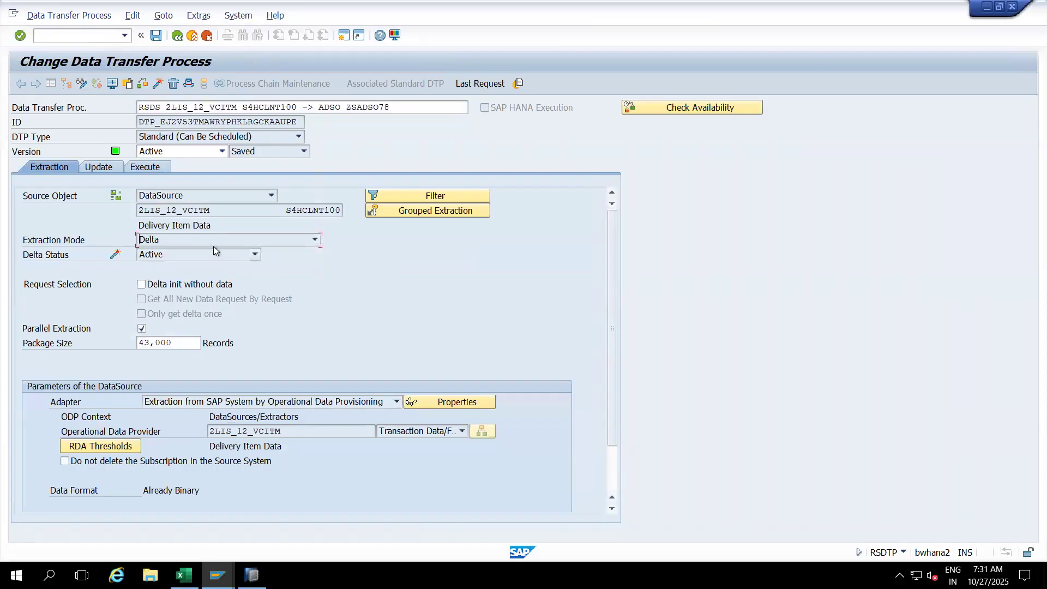
{"action": "left_click", "coordinate": [192, 36]}
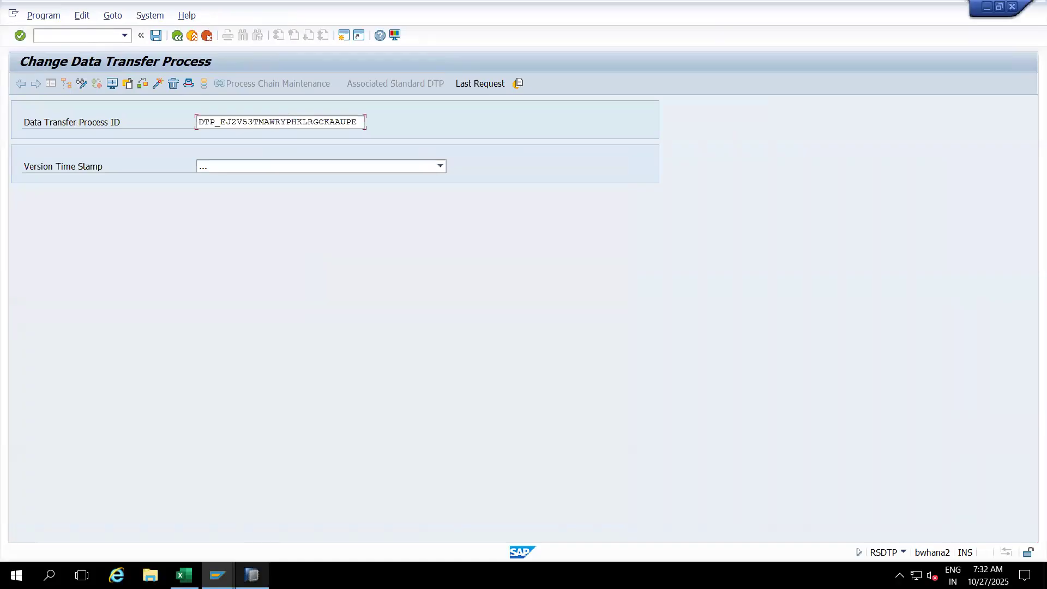
Switch to SAP HANA Studio and create another DTP from DataSource 2LIS_12_VCITM to ZSADSO78 in data flow ZDF_VC.
{"action": "left_click", "coordinate": [250, 570]}
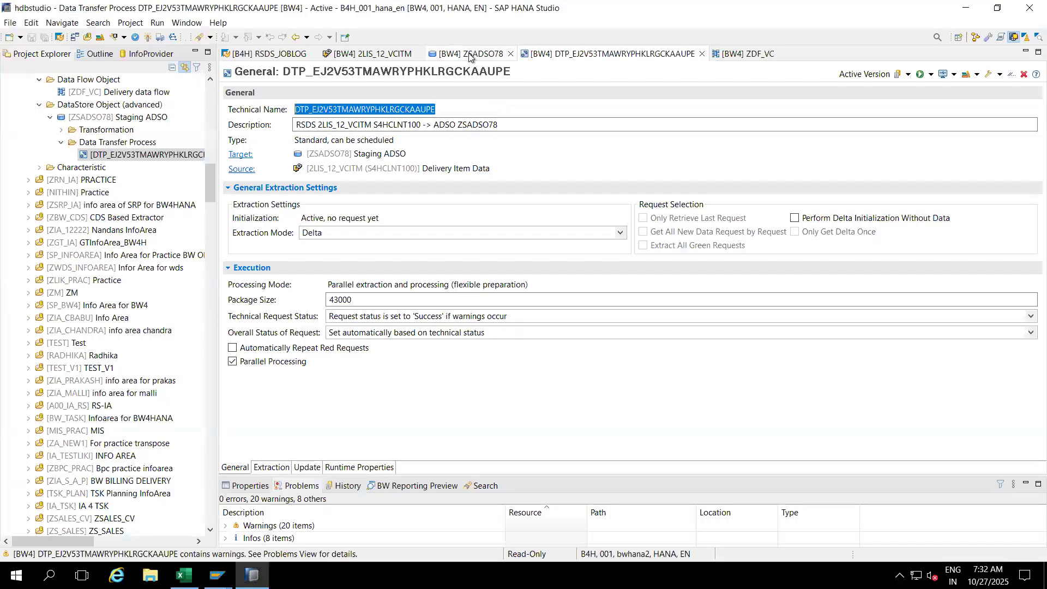
{"action": "left_click", "coordinate": [757, 52]}
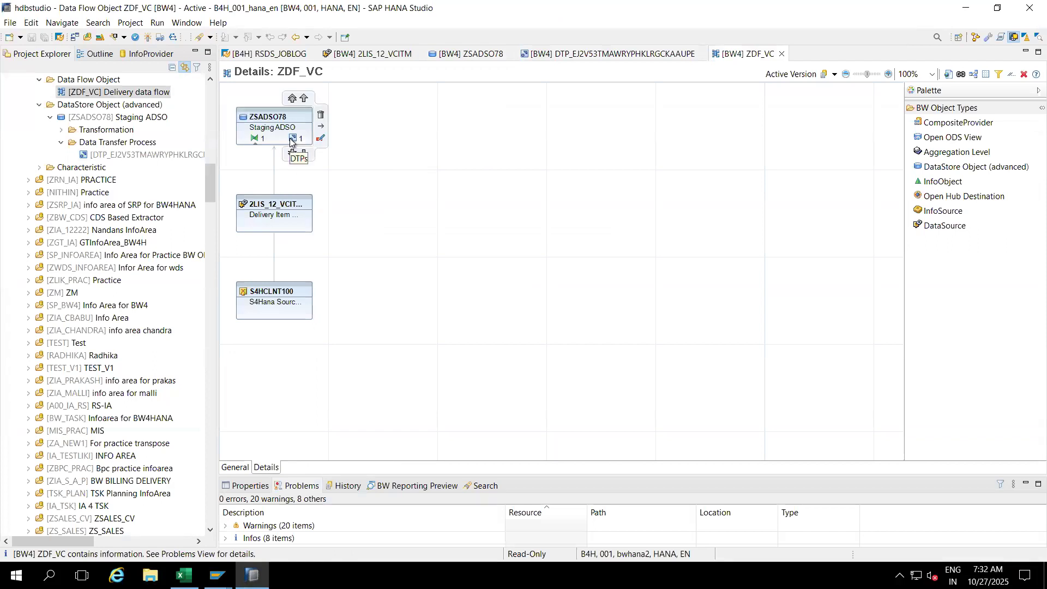
{"action": "left_click", "coordinate": [292, 139]}
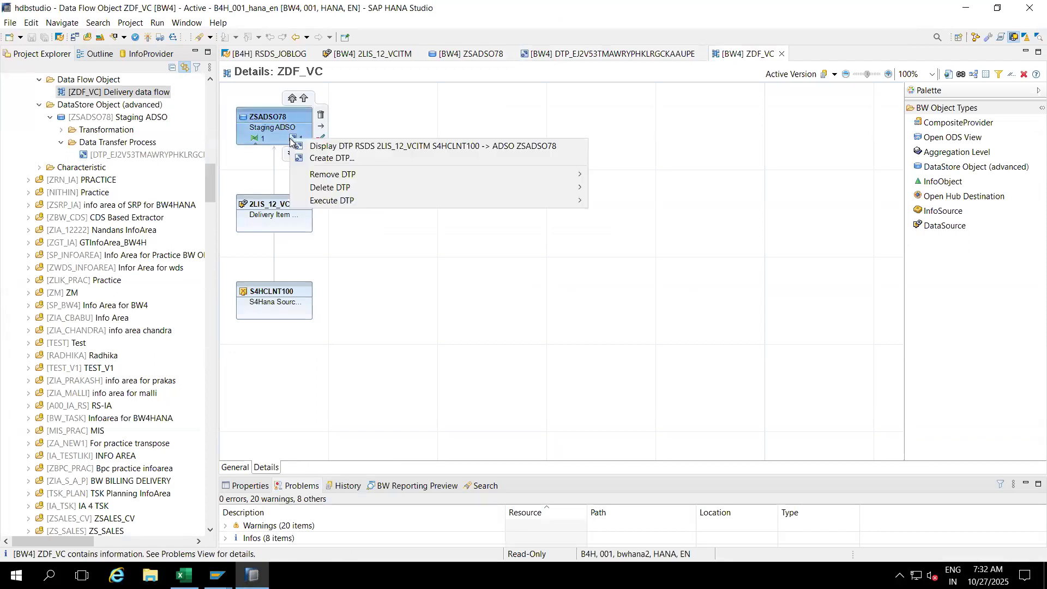
{"action": "left_click", "coordinate": [328, 161]}
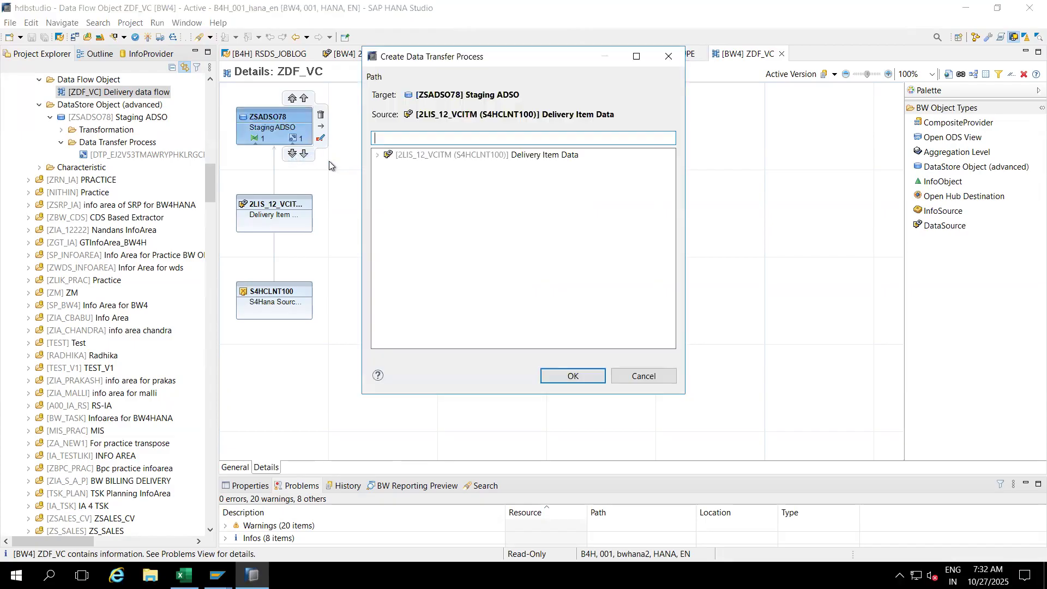
{"action": "left_click", "coordinate": [558, 376]}
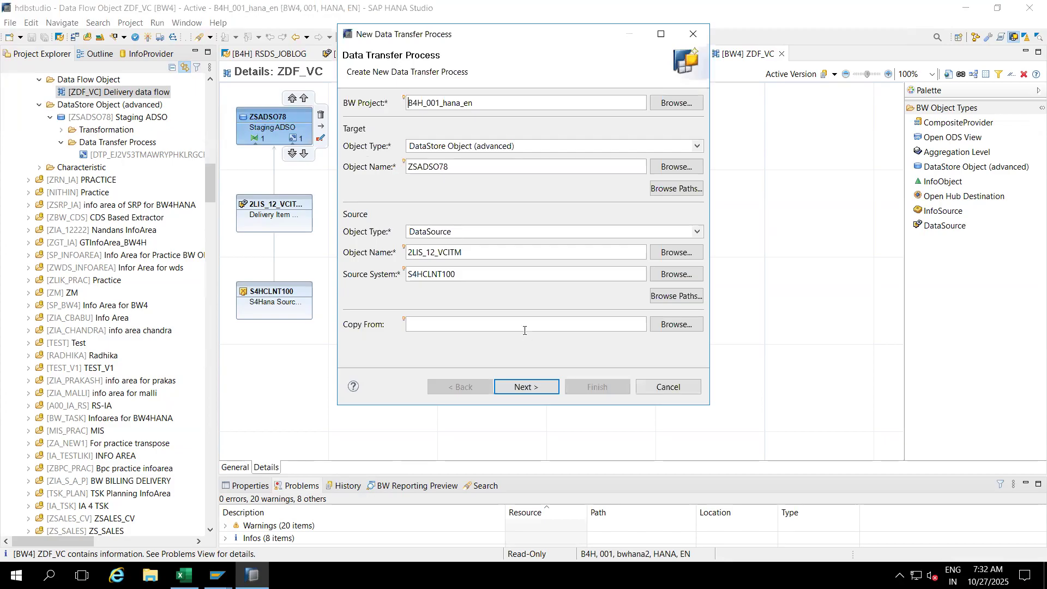
{"action": "left_click", "coordinate": [522, 389]}
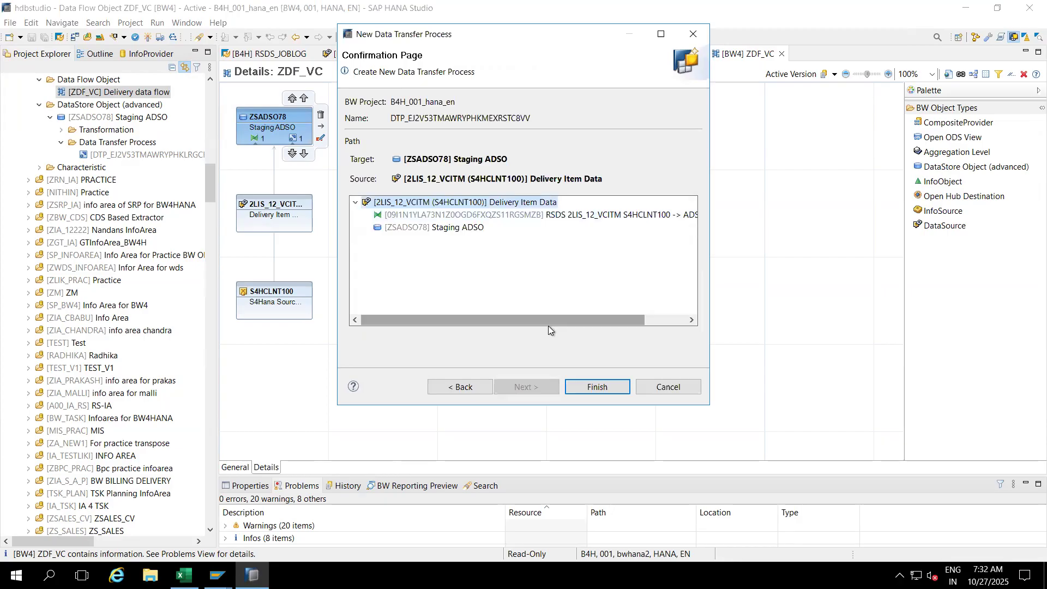
{"action": "left_click", "coordinate": [585, 385]}
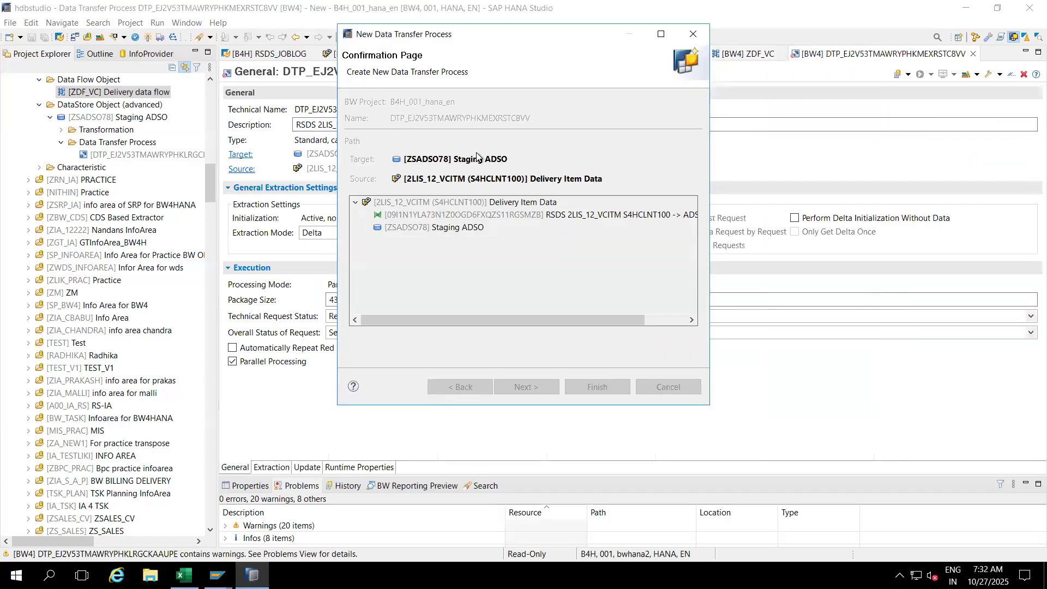
Set the new DTP's Extraction Mode to Full and save it.
{"action": "left_click", "coordinate": [336, 233]}
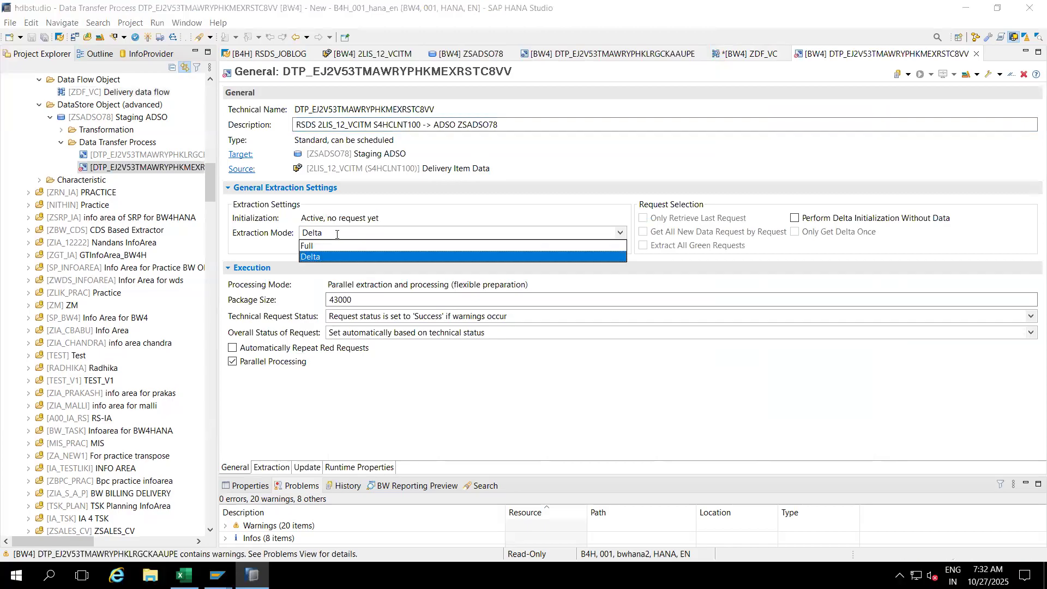
{"action": "left_click", "coordinate": [317, 255]}
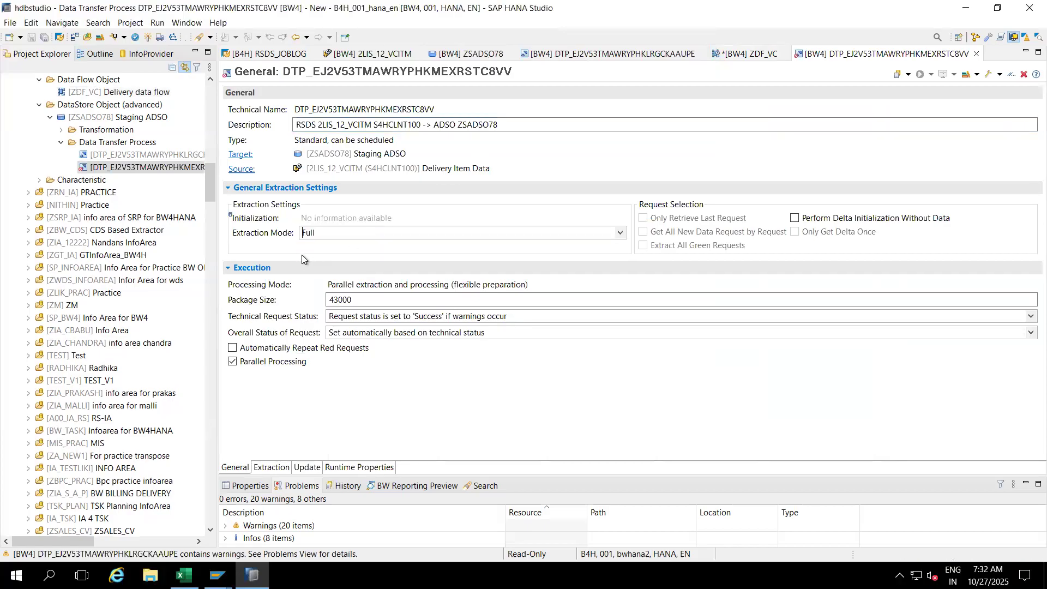
{"action": "left_click", "coordinate": [146, 40]}
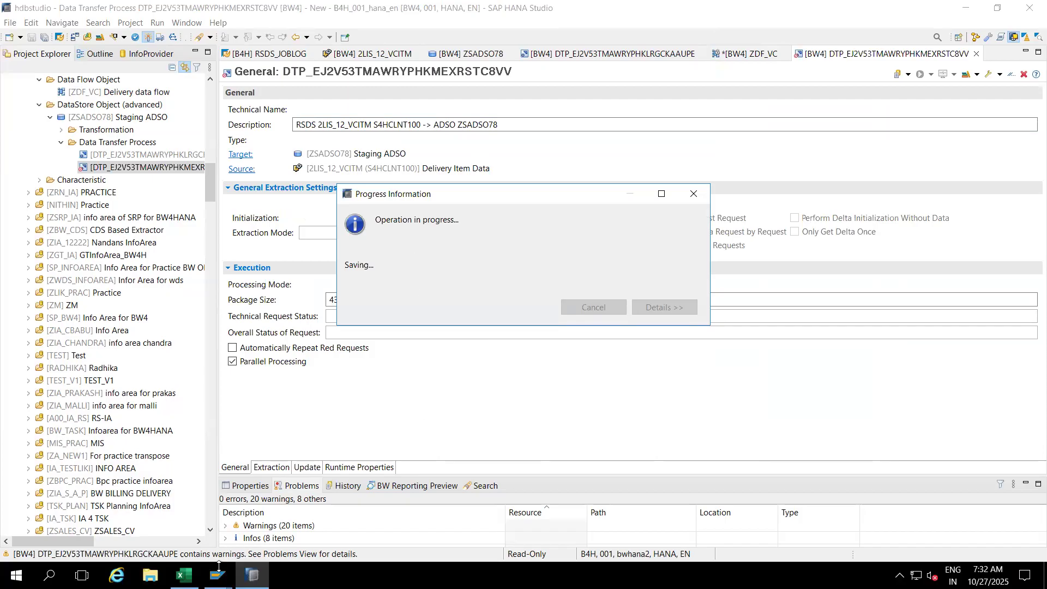
Switch to the SAP GUI delta queue monitor and check the storage of the Initial Data and Data Changes requests.
{"action": "mouse_move", "coordinate": [218, 576]}
{"action": "left_click", "coordinate": [169, 516]}
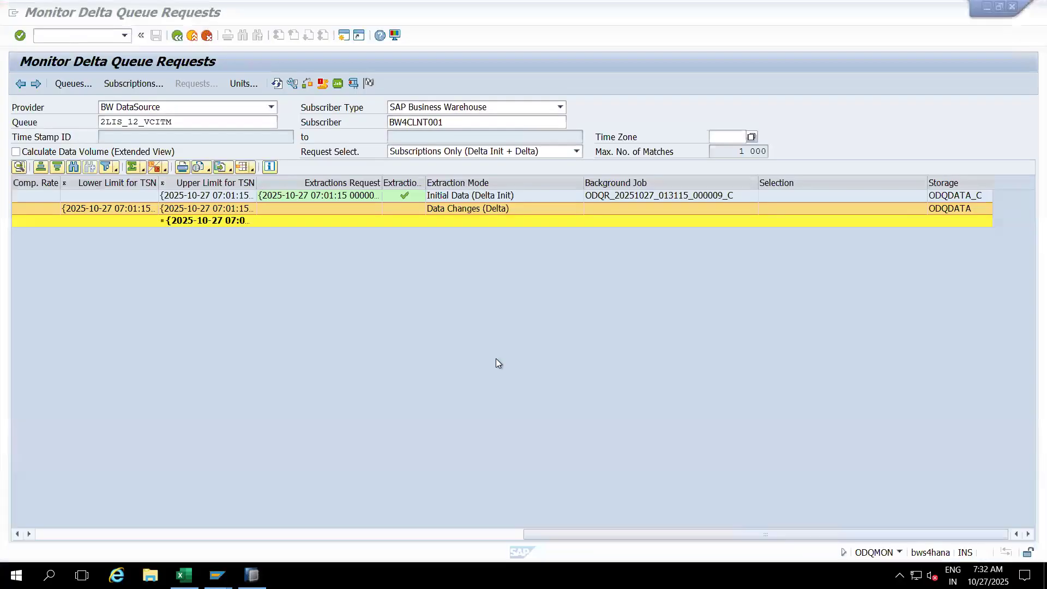
{"action": "left_click", "coordinate": [960, 199]}
{"action": "left_click", "coordinate": [959, 209]}
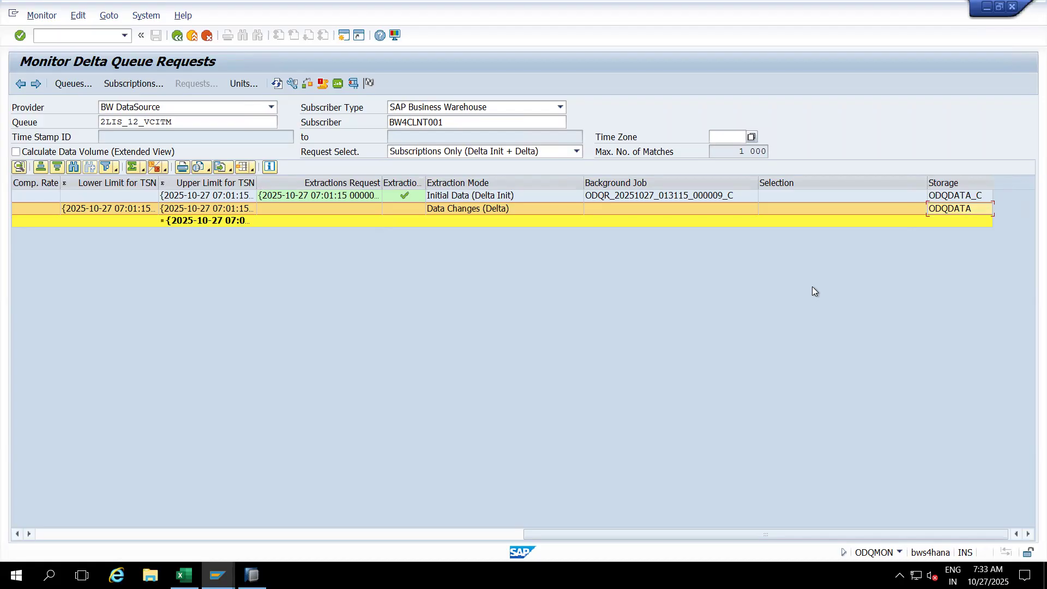
Copy the new full DTP's technical name from SAP HANA Studio and display that DTP in the SAP GUI RSDTP session.
{"action": "key", "text": "alt+Tab"}
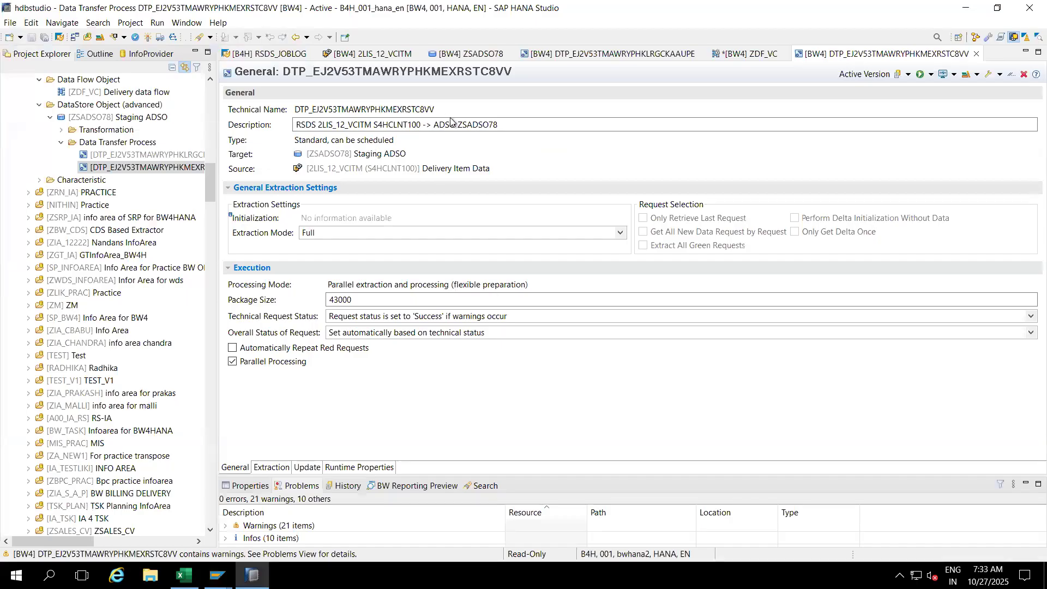
{"action": "left_click_drag", "start_coordinate": [434, 109], "coordinate": [294, 109]}
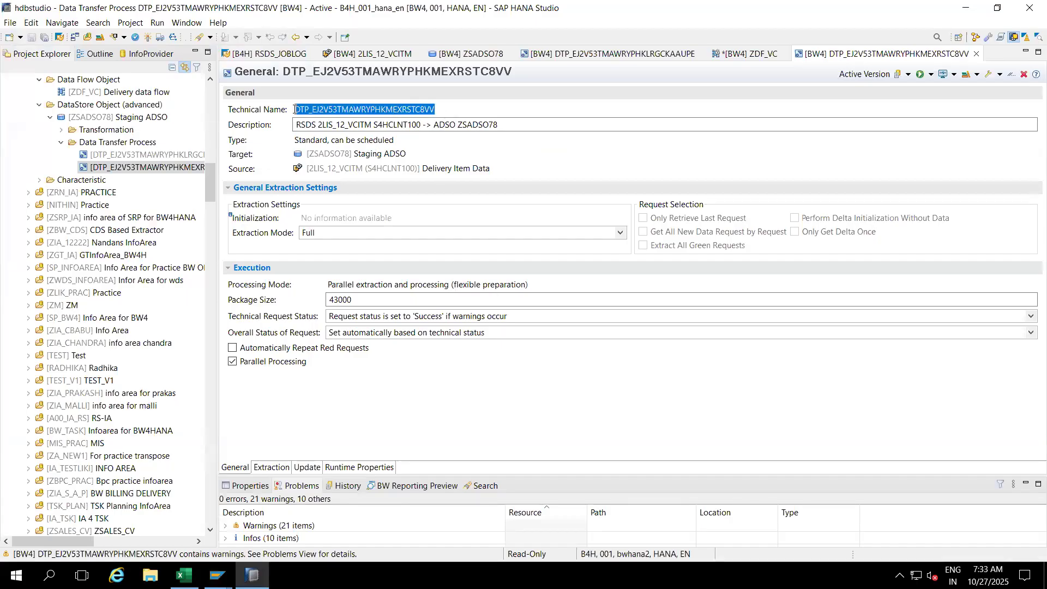
{"action": "left_click", "coordinate": [217, 575]}
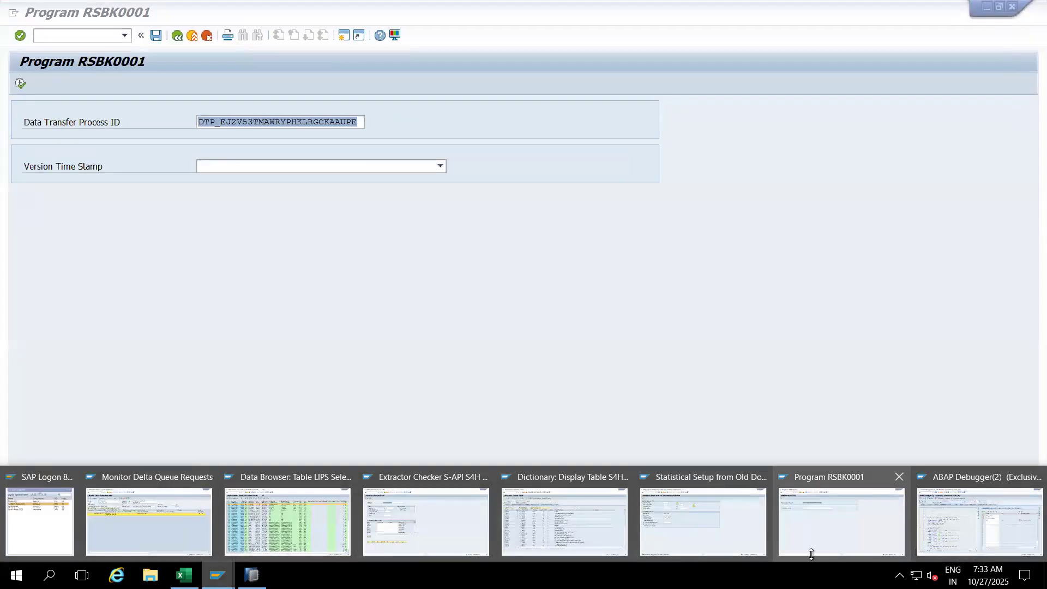
{"action": "left_click", "coordinate": [840, 524]}
{"action": "key", "text": "ctrl+v"}
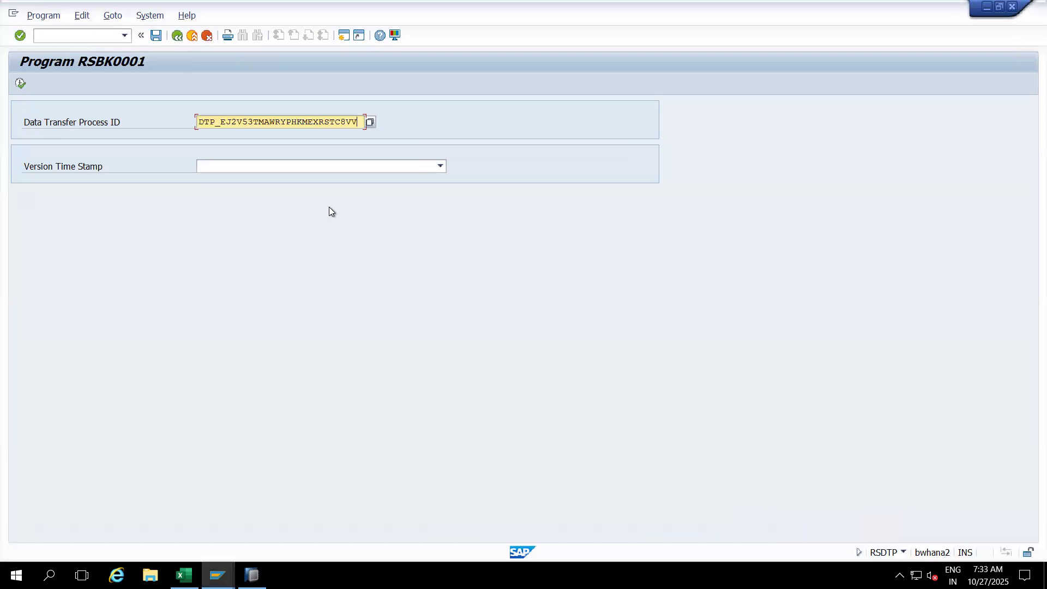
{"action": "left_click", "coordinate": [22, 85]}
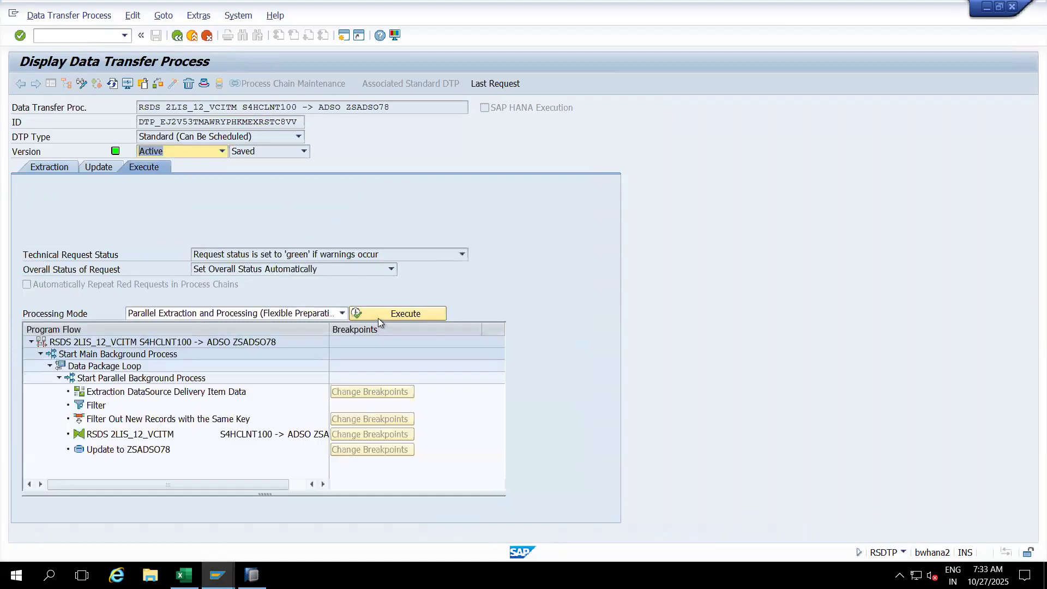
Execute the full DTP, display its request monitor, and refresh the request status.
{"action": "left_click", "coordinate": [379, 319]}
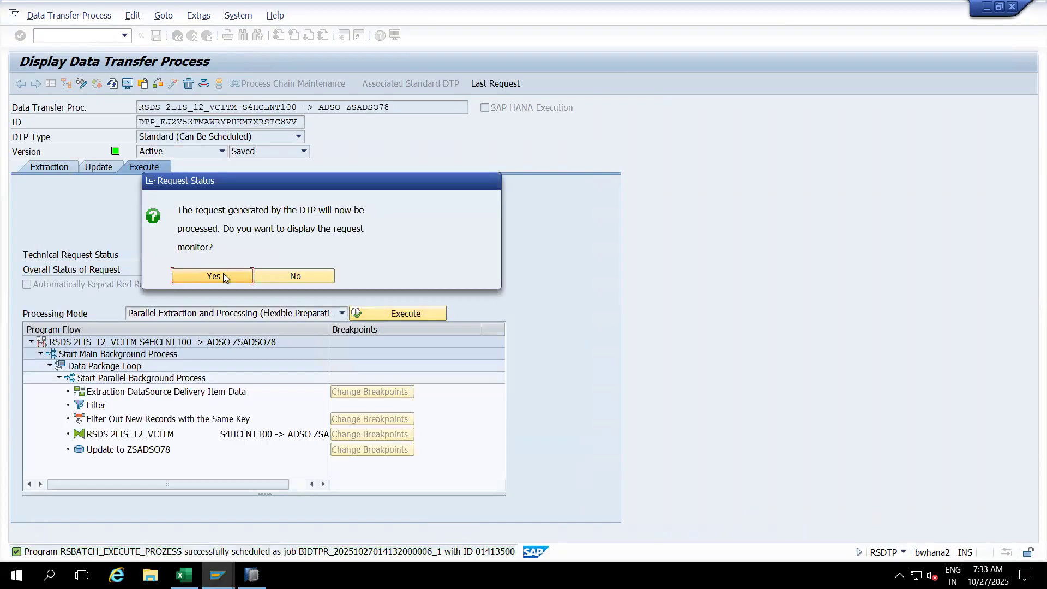
{"action": "left_click", "coordinate": [225, 277]}
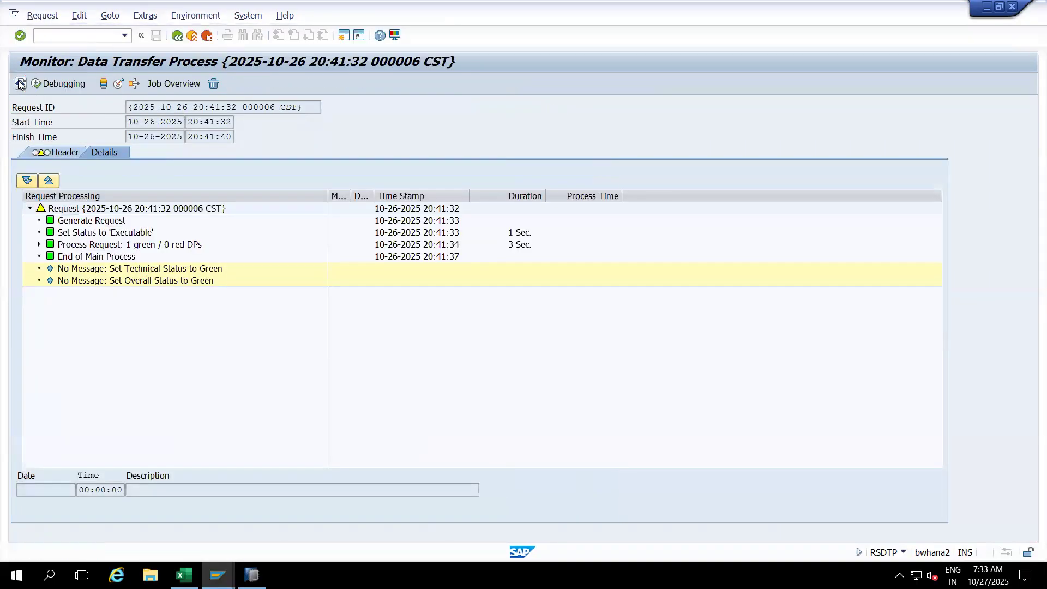
{"action": "left_click", "coordinate": [20, 83]}
Inspect the processing steps of Data Package 1 and the request's header details.
{"action": "left_click", "coordinate": [39, 244]}
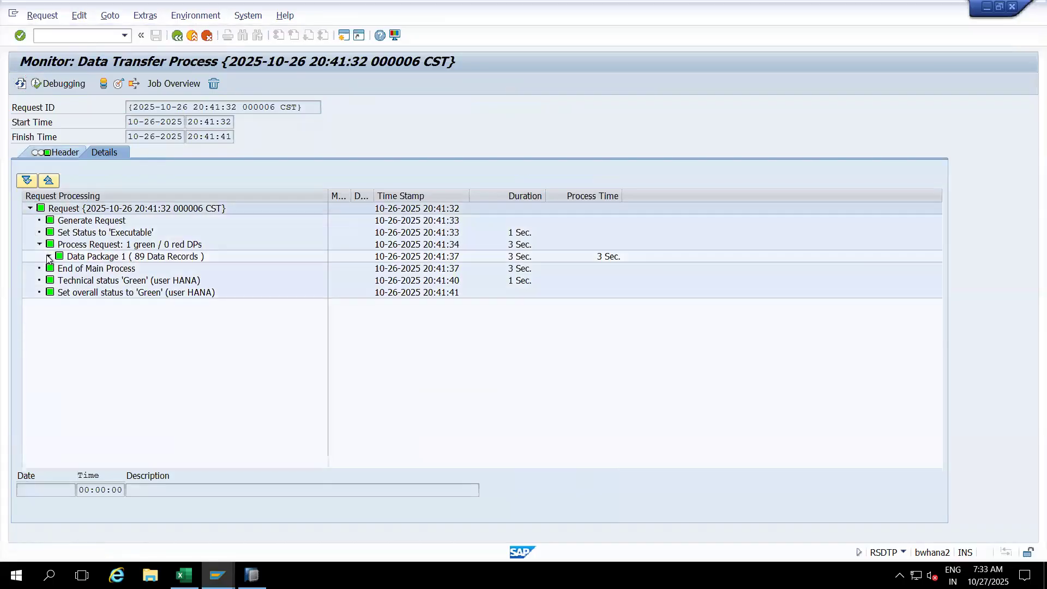
{"action": "left_click", "coordinate": [48, 256]}
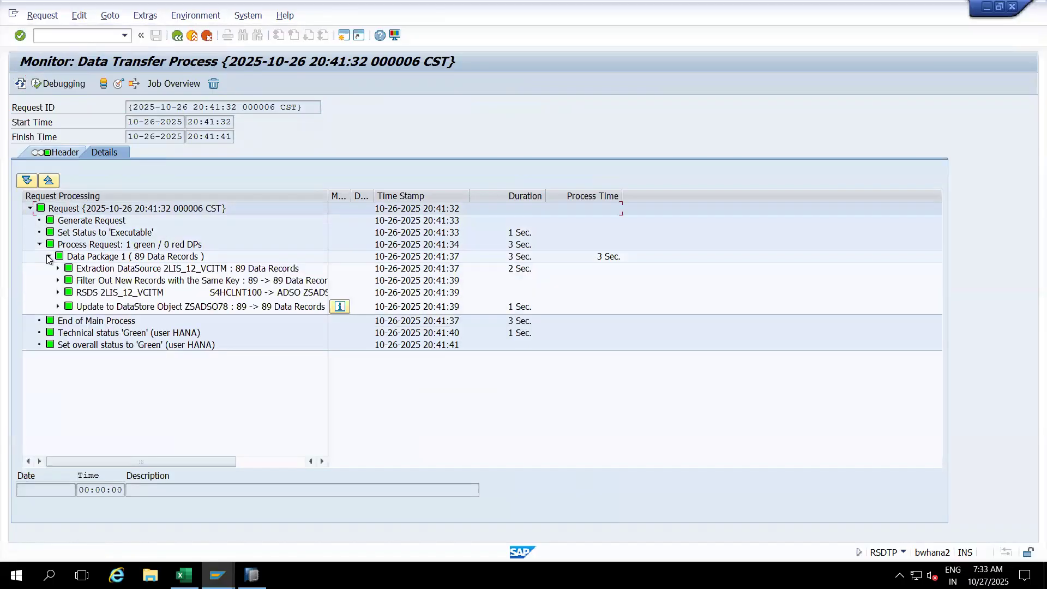
{"action": "left_click", "coordinate": [70, 152]}
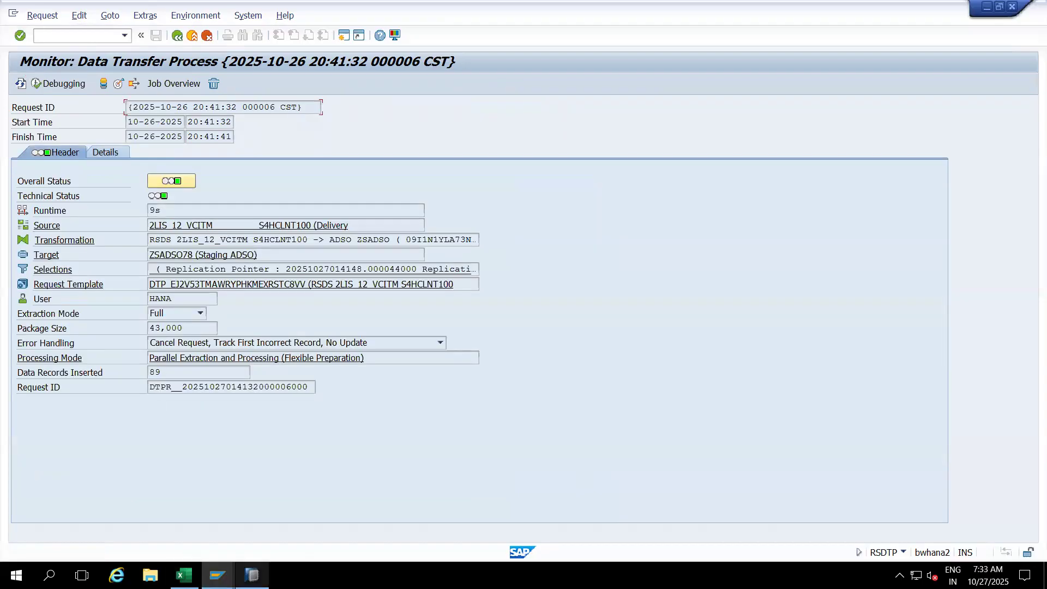
Return to the delta queue monitor, refresh requests and subscriptions, and check the 2025-10-27 subscription's requests for the full load.
{"action": "mouse_move", "coordinate": [217, 575]}
{"action": "left_click", "coordinate": [152, 522]}
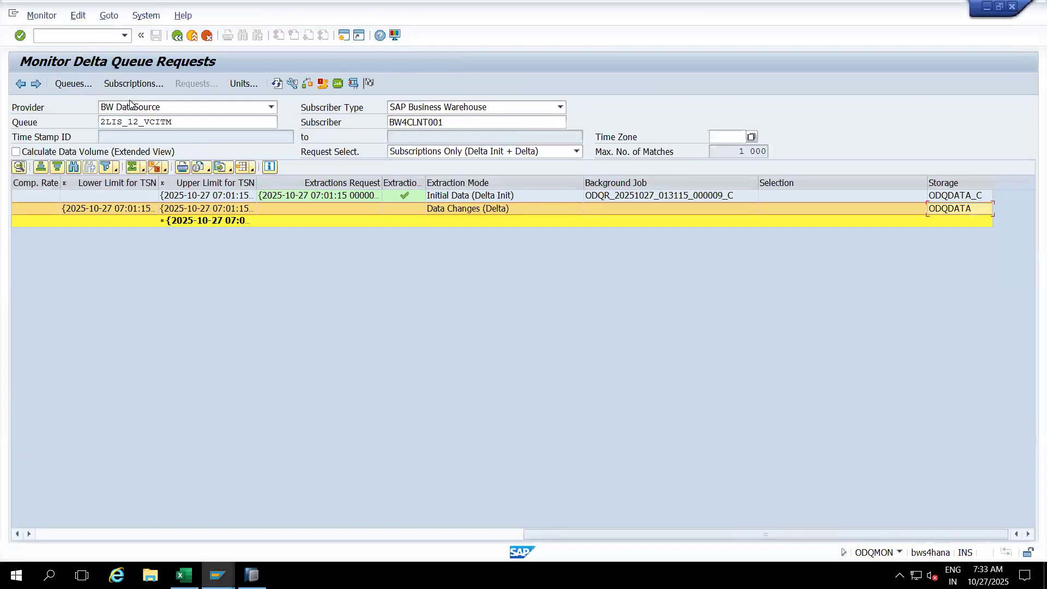
{"action": "left_click", "coordinate": [276, 83]}
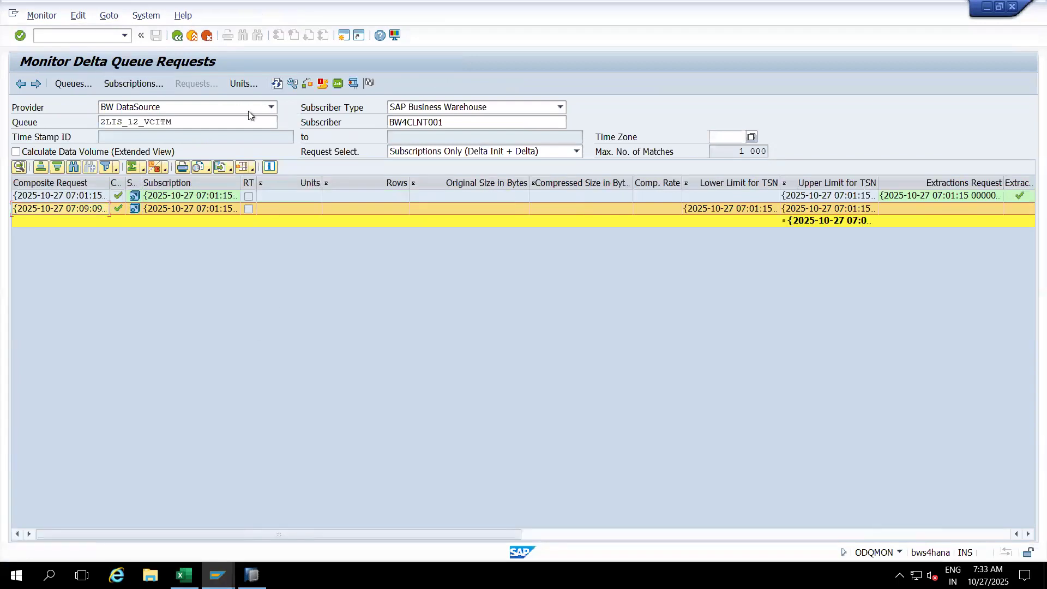
{"action": "left_click", "coordinate": [176, 35]}
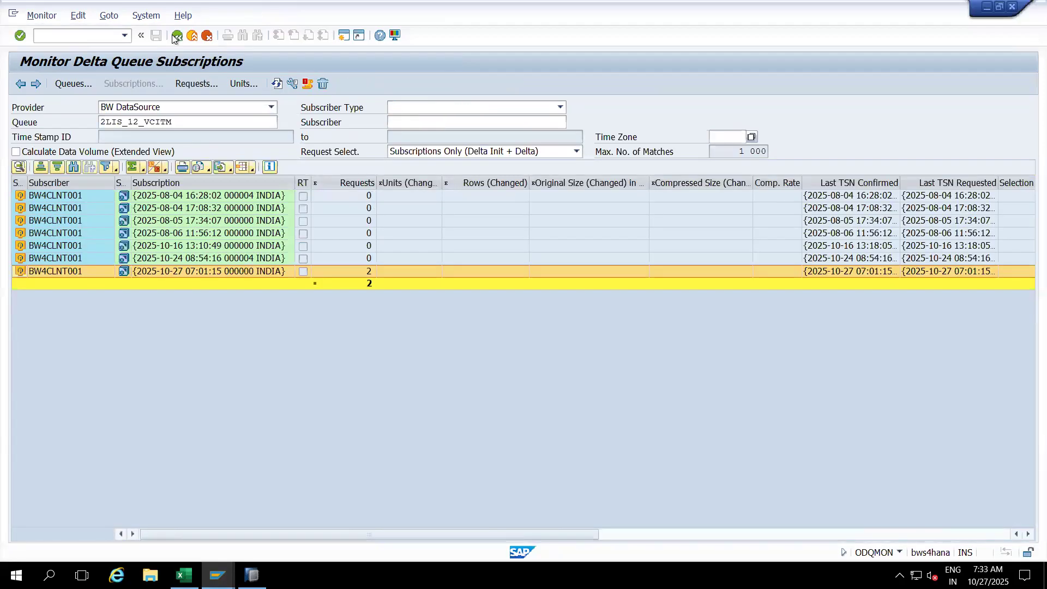
{"action": "left_click", "coordinate": [277, 85]}
{"action": "double_click", "coordinate": [312, 271]}
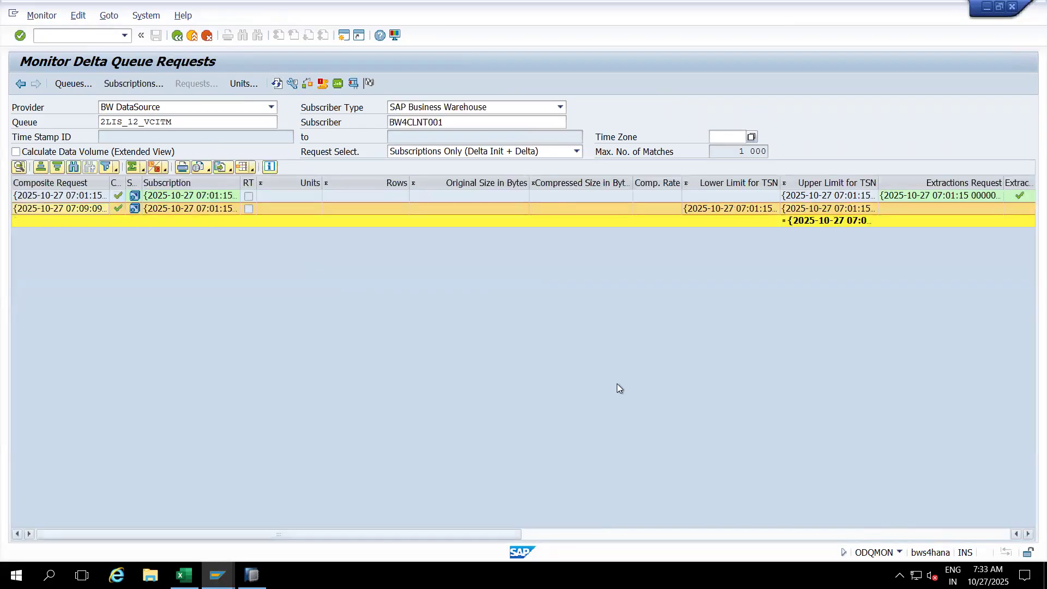
{"action": "scroll", "coordinate": [617, 384], "scroll_direction": "right", "scroll_amount": 5}
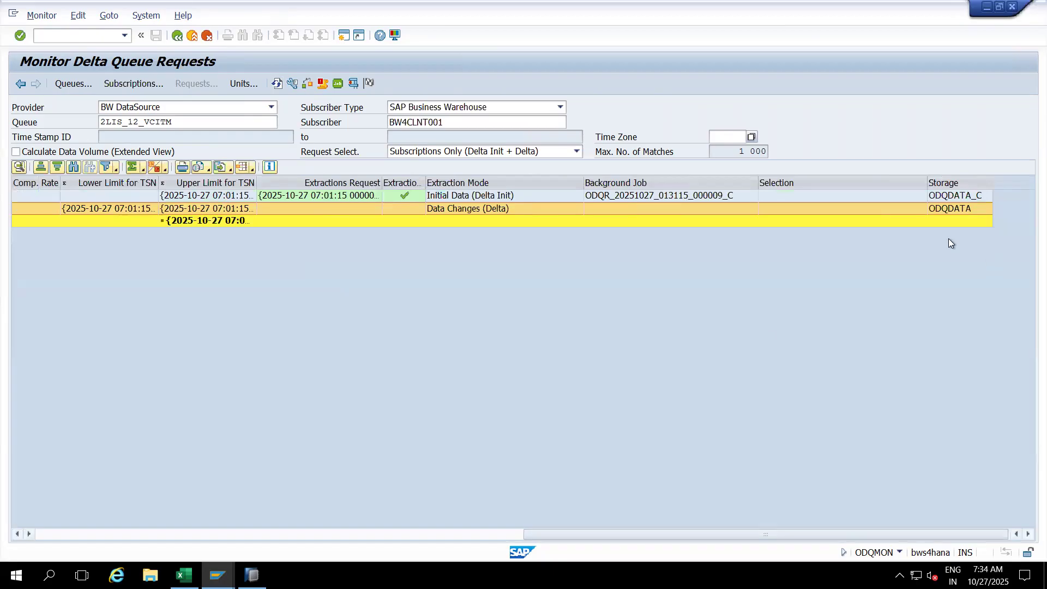
{"action": "left_click", "coordinate": [169, 535]}
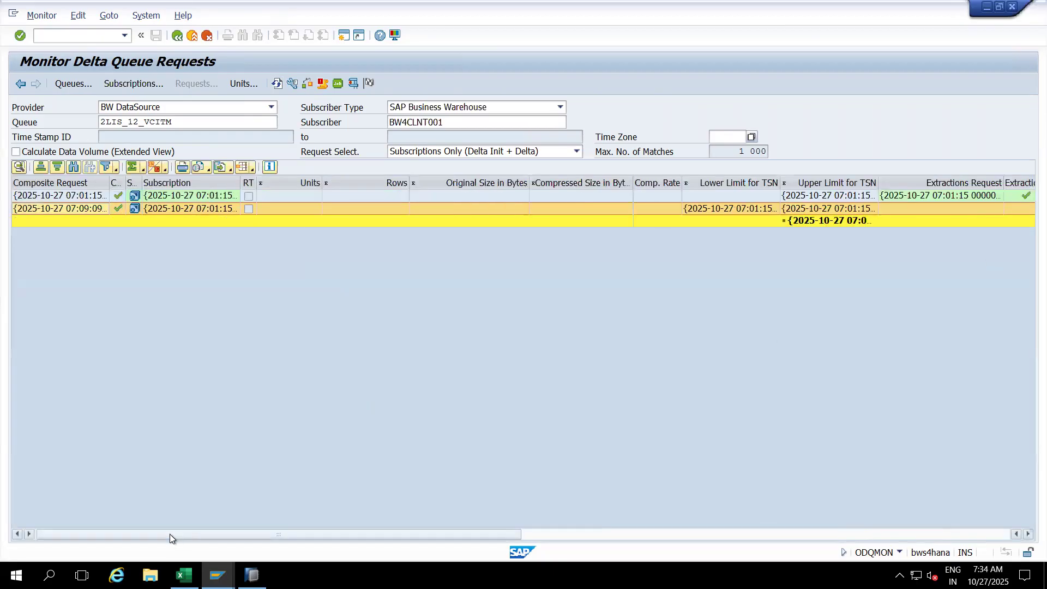
{"action": "left_click", "coordinate": [178, 36]}
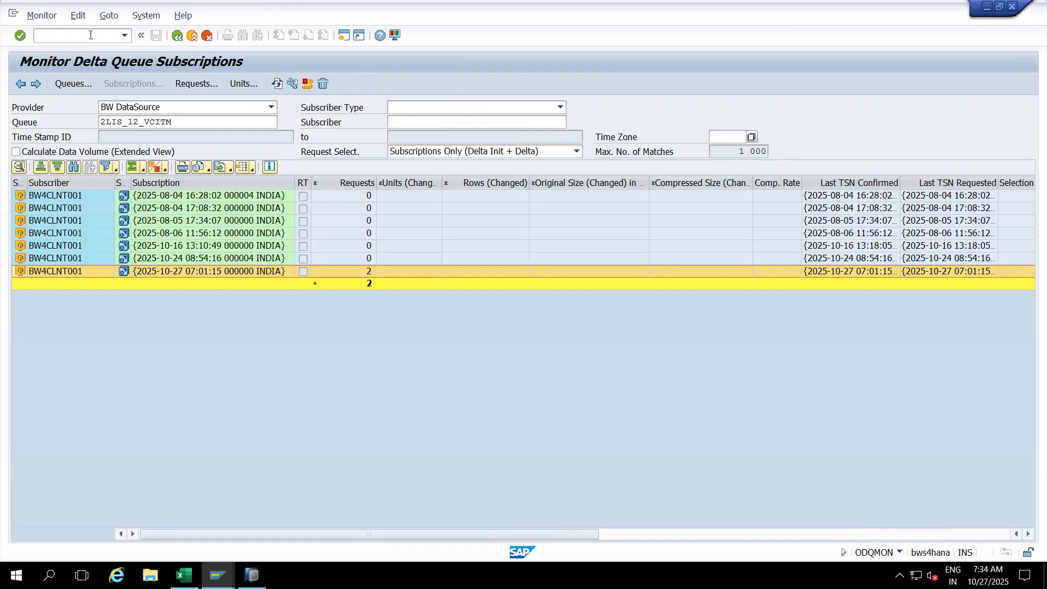
Restart ODQMON, display technical names, and open the subscriptions of queue 2LIS_12_VCITM.
{"action": "type", "text": "/nODQMON"}
{"action": "key", "text": "Return"}
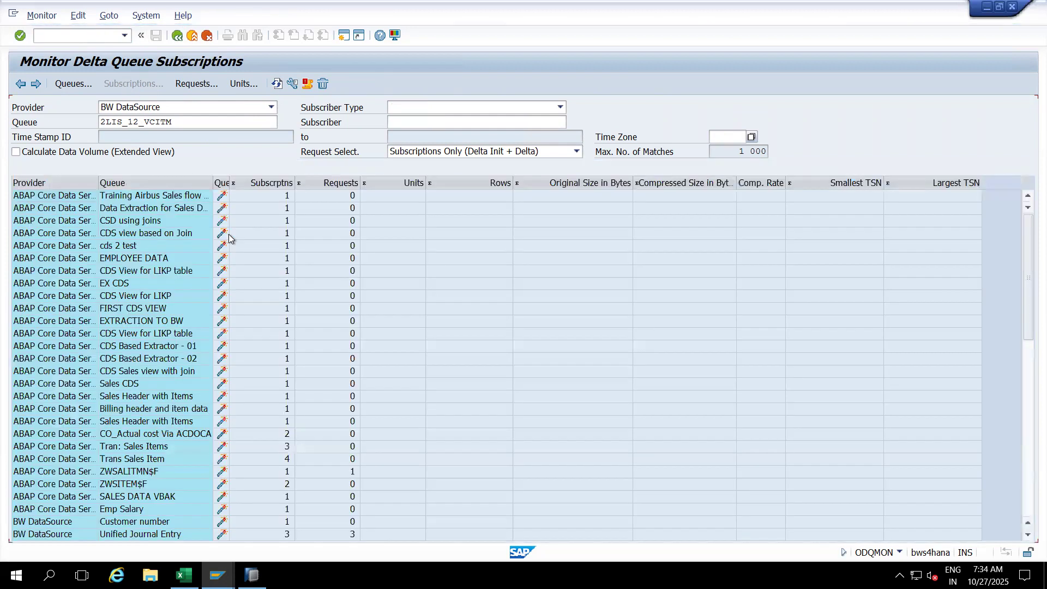
{"action": "left_click", "coordinate": [291, 85]}
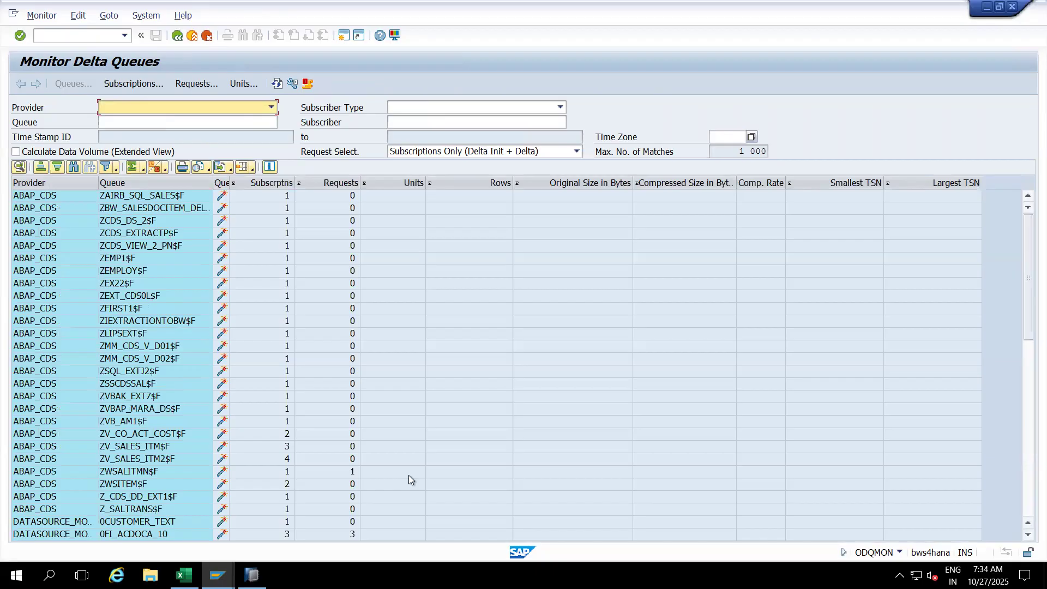
{"action": "left_click", "coordinate": [1027, 424]}
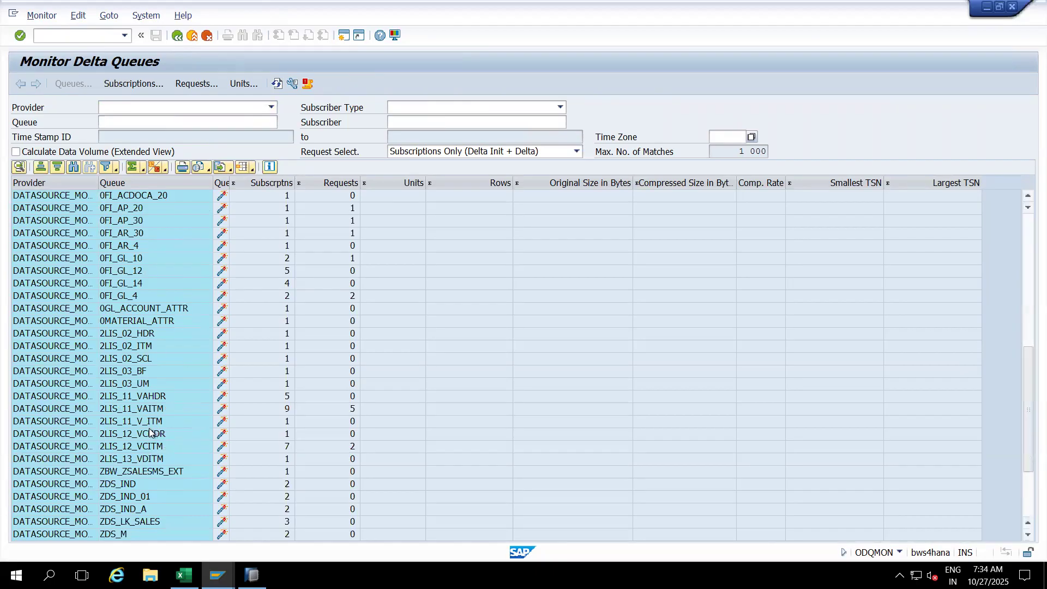
{"action": "left_click", "coordinate": [148, 447]}
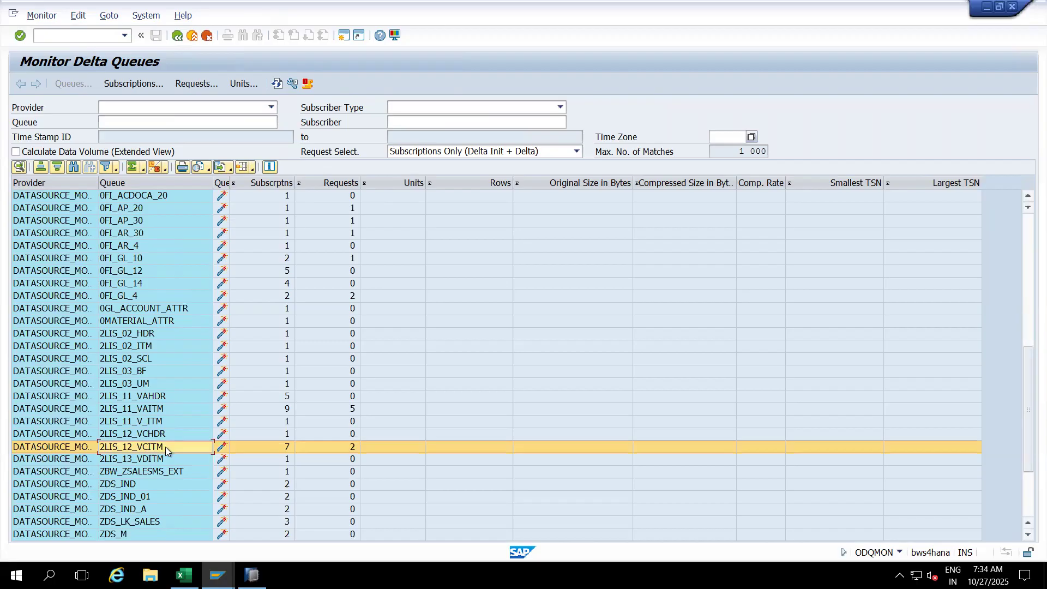
{"action": "double_click", "coordinate": [166, 447]}
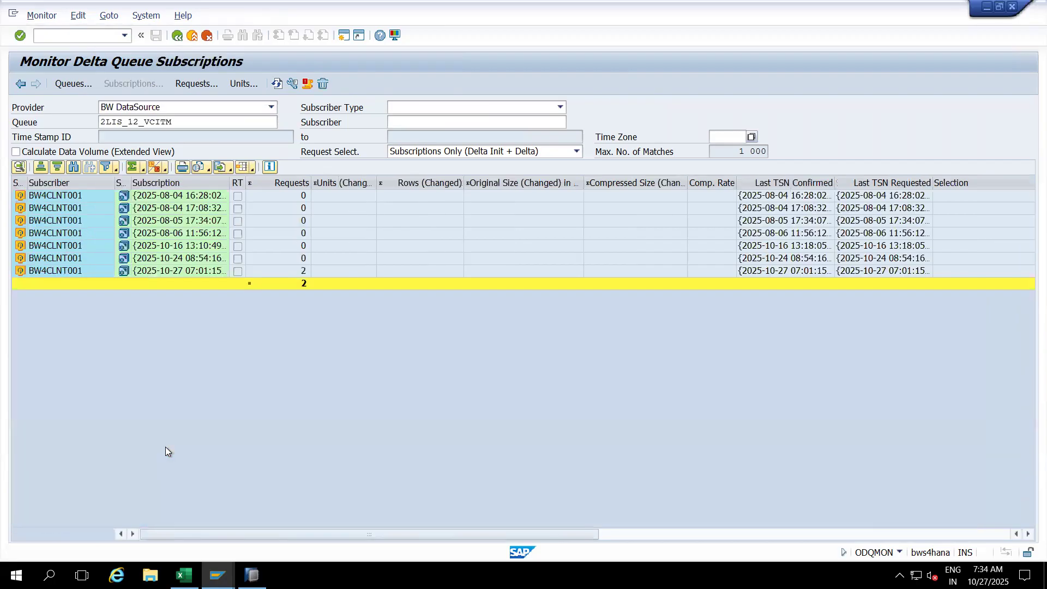
Open the requests of the 2025-10-27 subscription and check their storage.
{"action": "left_click", "coordinate": [206, 271]}
{"action": "double_click", "coordinate": [206, 270]}
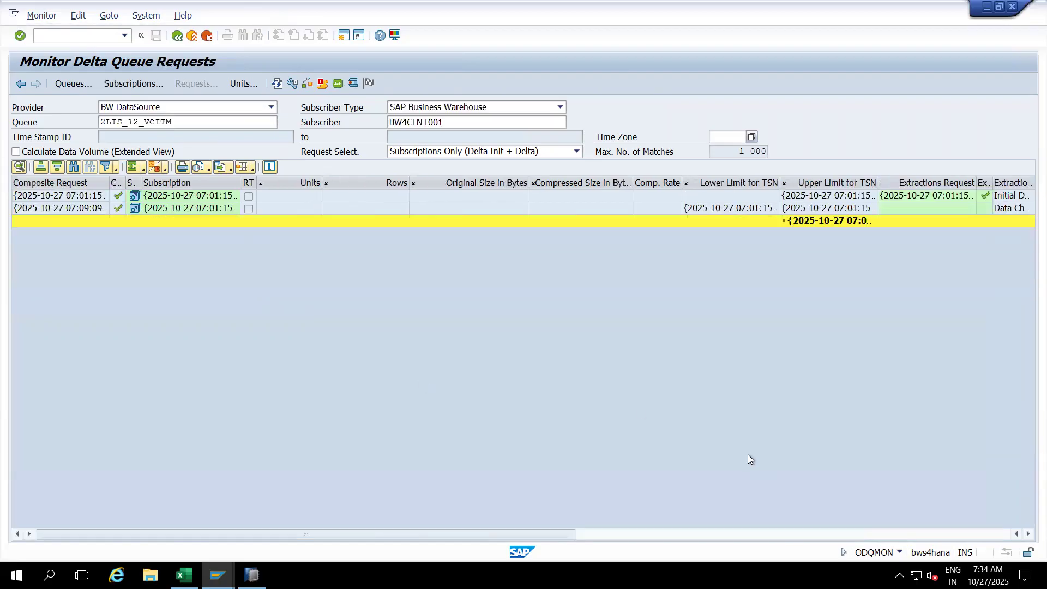
{"action": "left_click", "coordinate": [994, 539]}
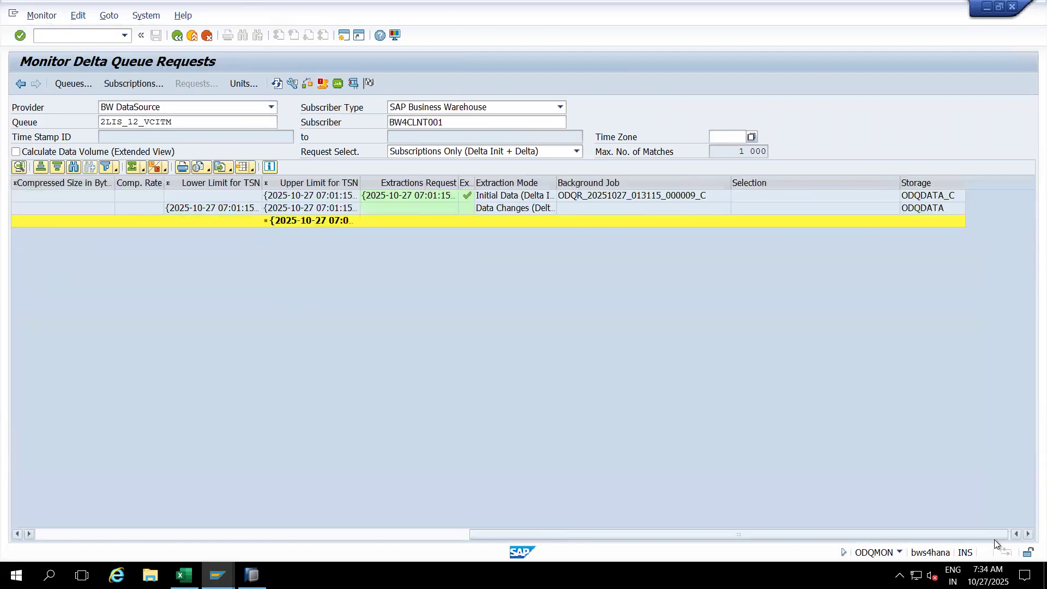
{"action": "left_click", "coordinate": [938, 211]}
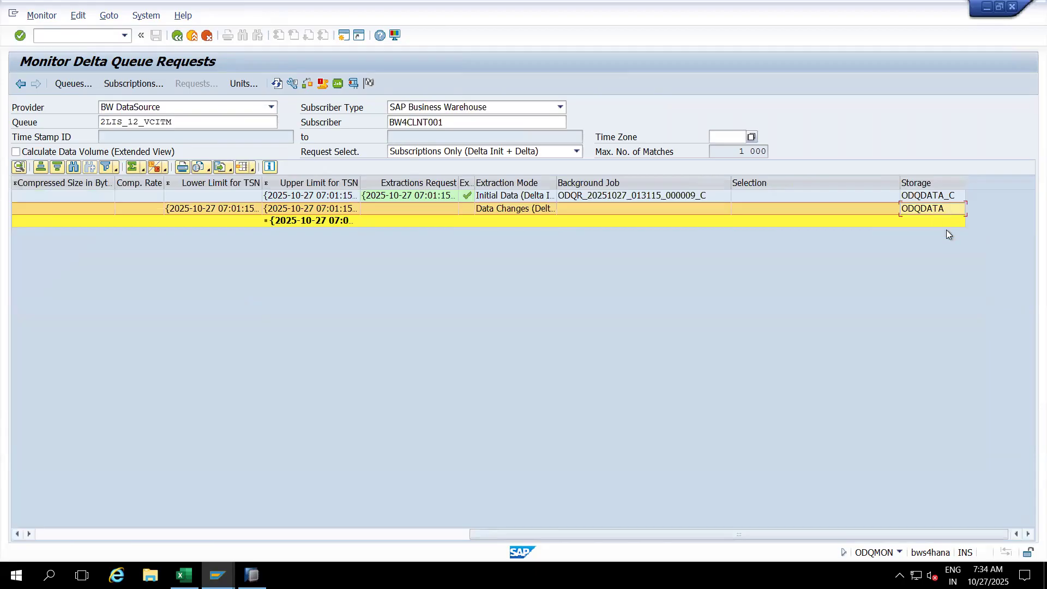
Set the request selection to All and check the storage of the Data Snapshot (Full) request.
{"action": "left_click", "coordinate": [579, 154]}
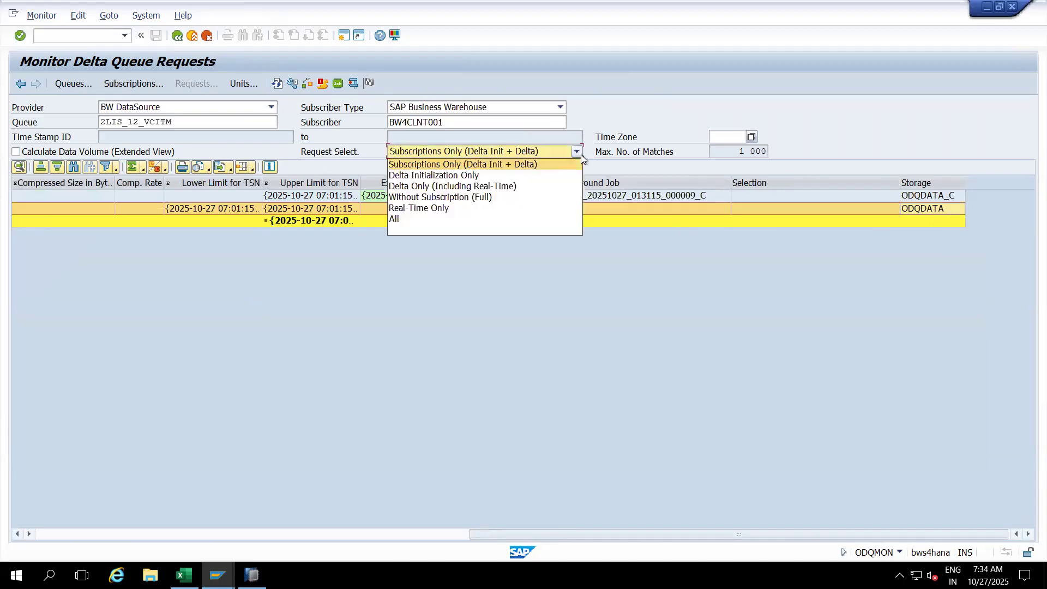
{"action": "left_click", "coordinate": [400, 219]}
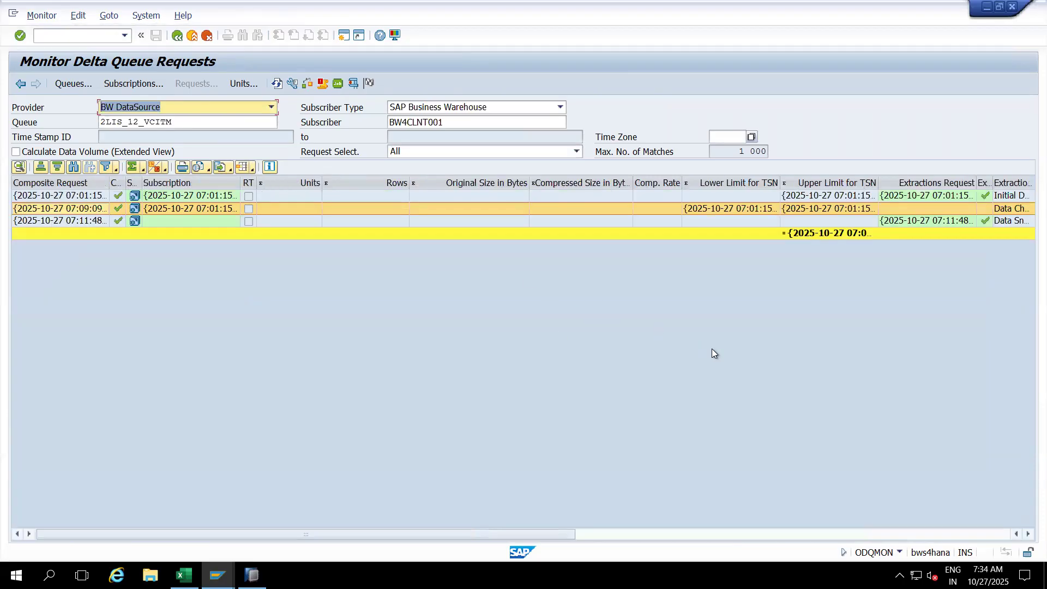
{"action": "left_click", "coordinate": [998, 538]}
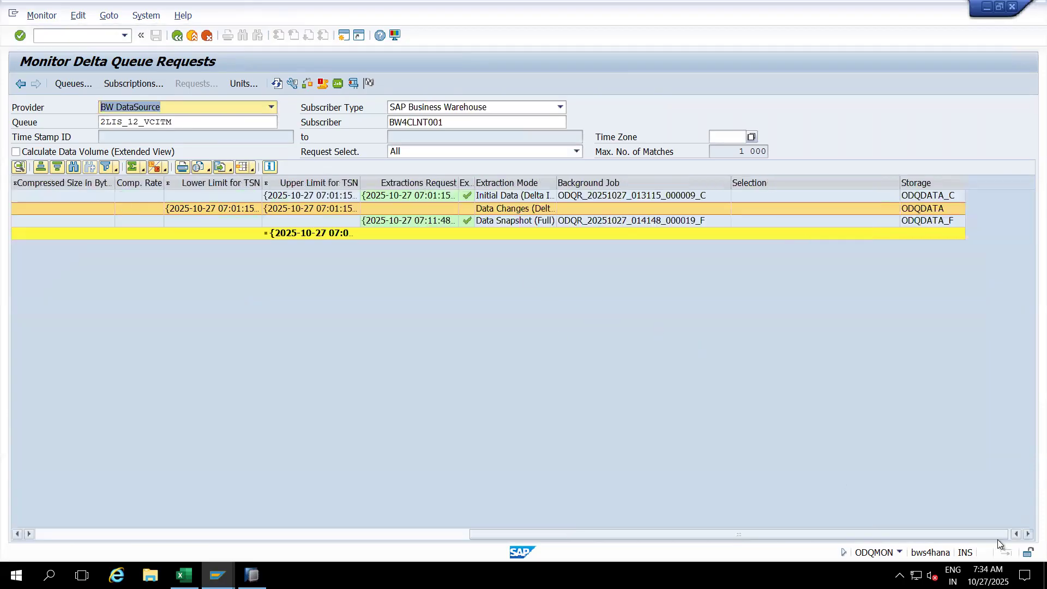
{"action": "left_click", "coordinate": [927, 221]}
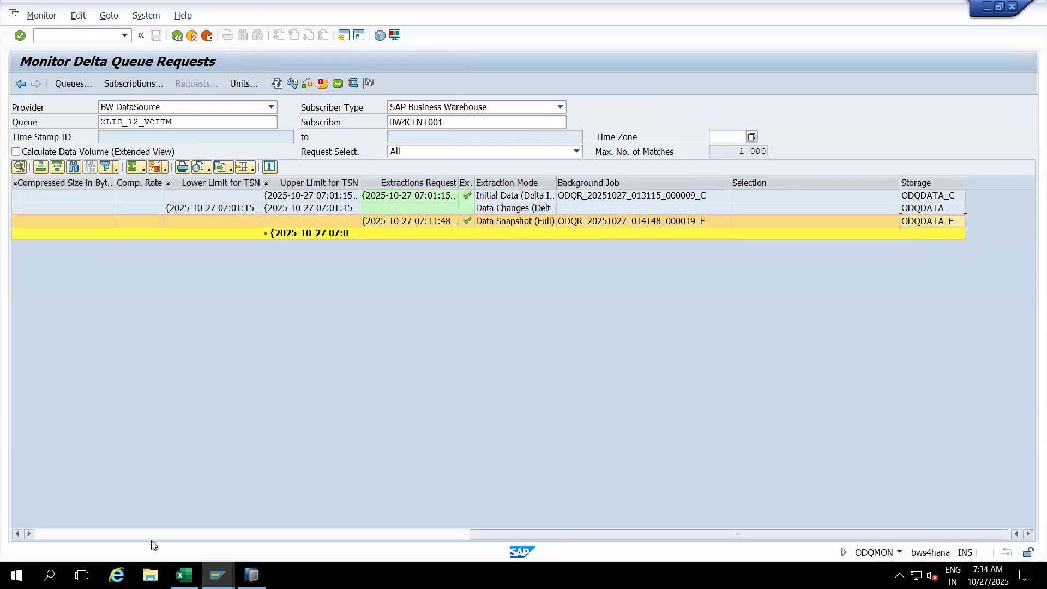
Compare the extraction requests, extraction modes and background jobs of all listed requests, widening the Extractions Request column.
{"action": "left_click", "coordinate": [70, 533]}
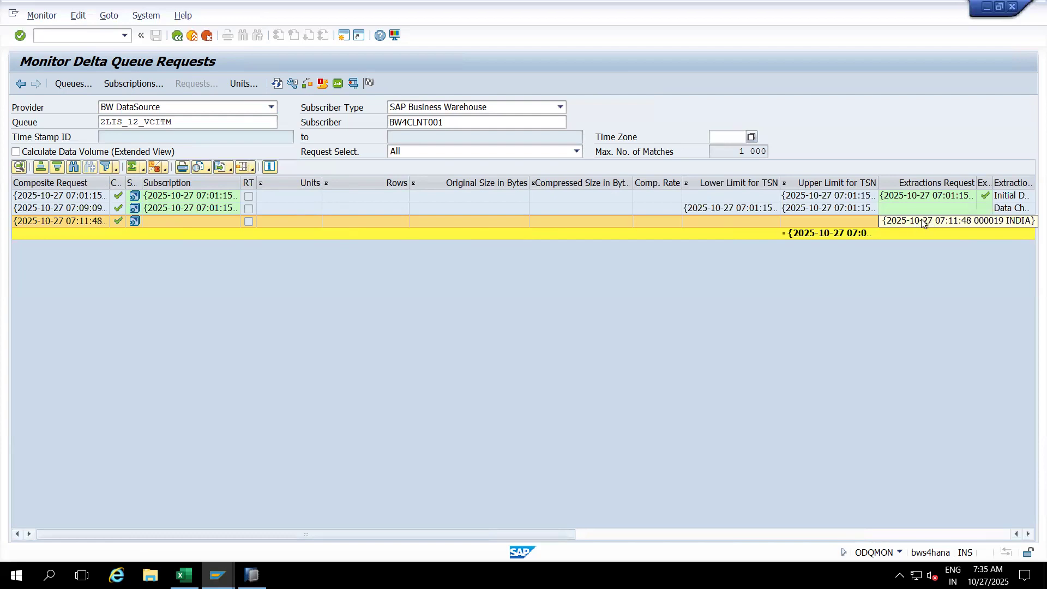
{"action": "left_click", "coordinate": [999, 532]}
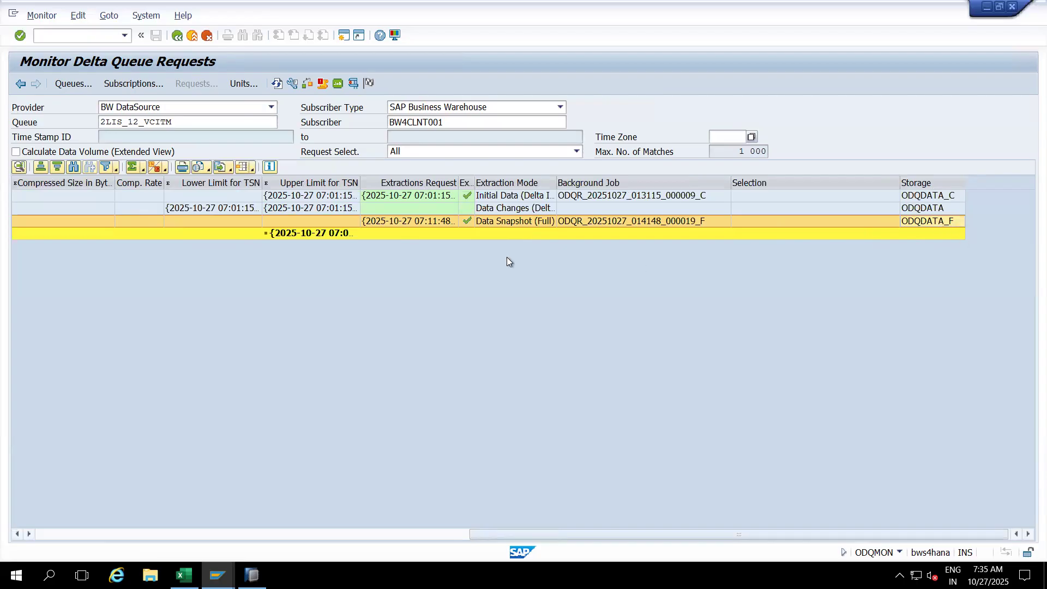
{"action": "left_click_drag", "start_coordinate": [459, 184], "coordinate": [537, 211]}
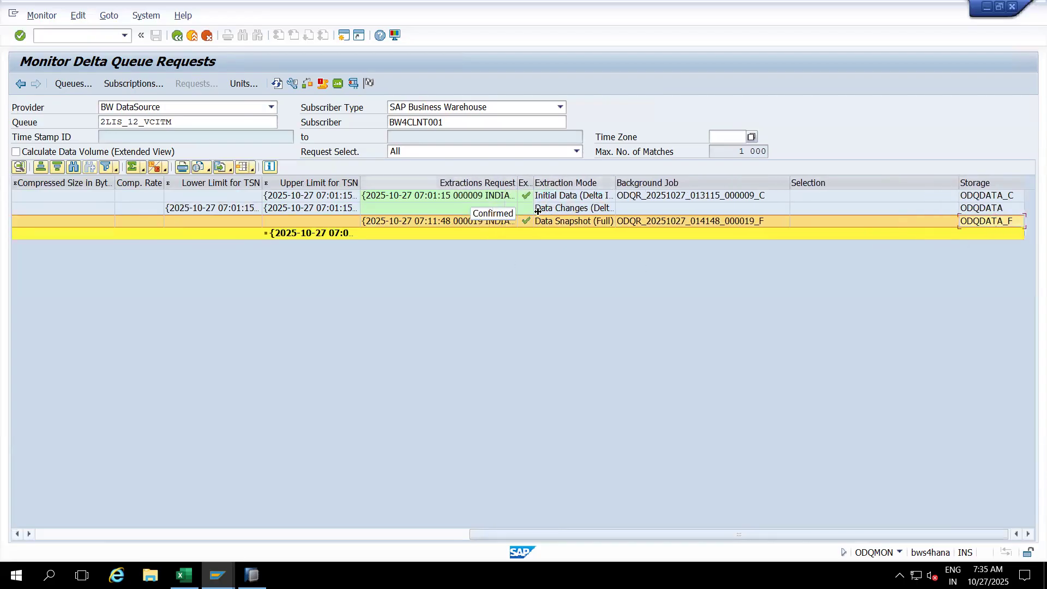
{"action": "right_click", "coordinate": [645, 186]}
{"action": "left_click", "coordinate": [974, 453]}
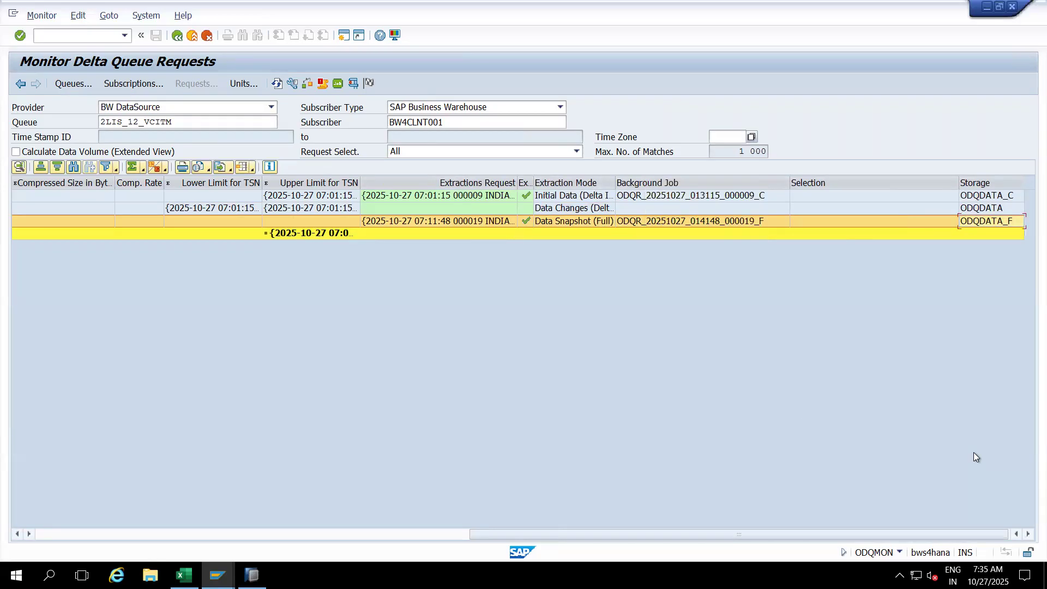
Compare the storage of the Initial Data, Data Snapshot (Full) and Data Changes requests.
{"action": "left_click", "coordinate": [995, 198]}
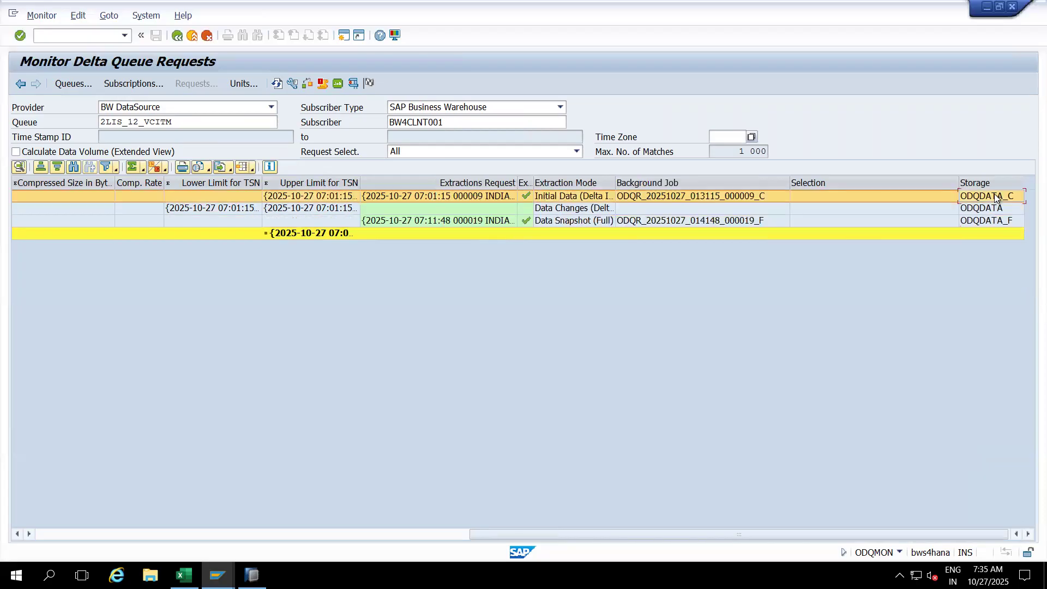
{"action": "left_click", "coordinate": [1000, 225]}
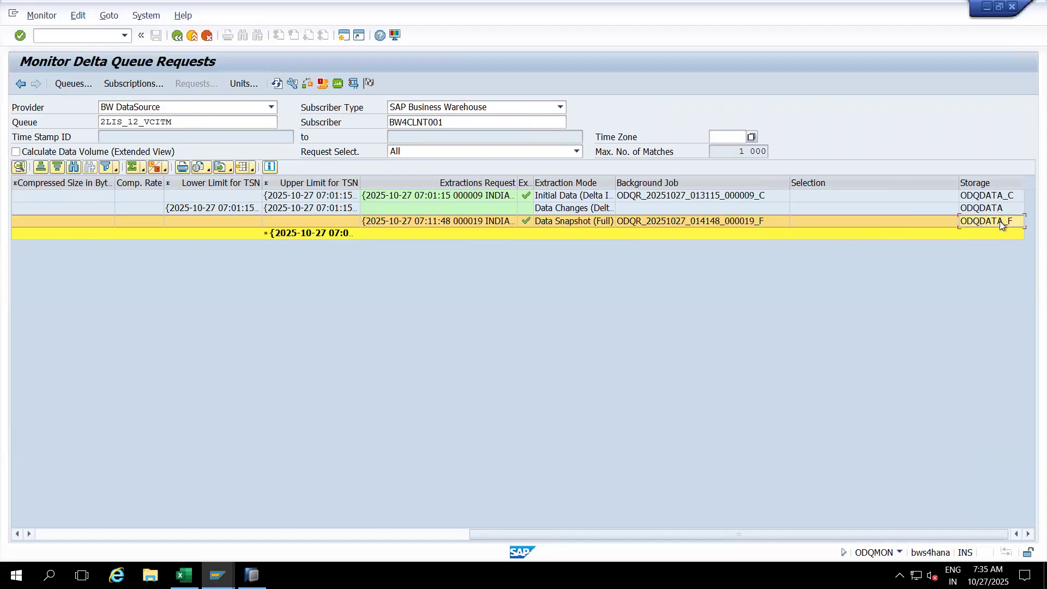
{"action": "left_click", "coordinate": [995, 213]}
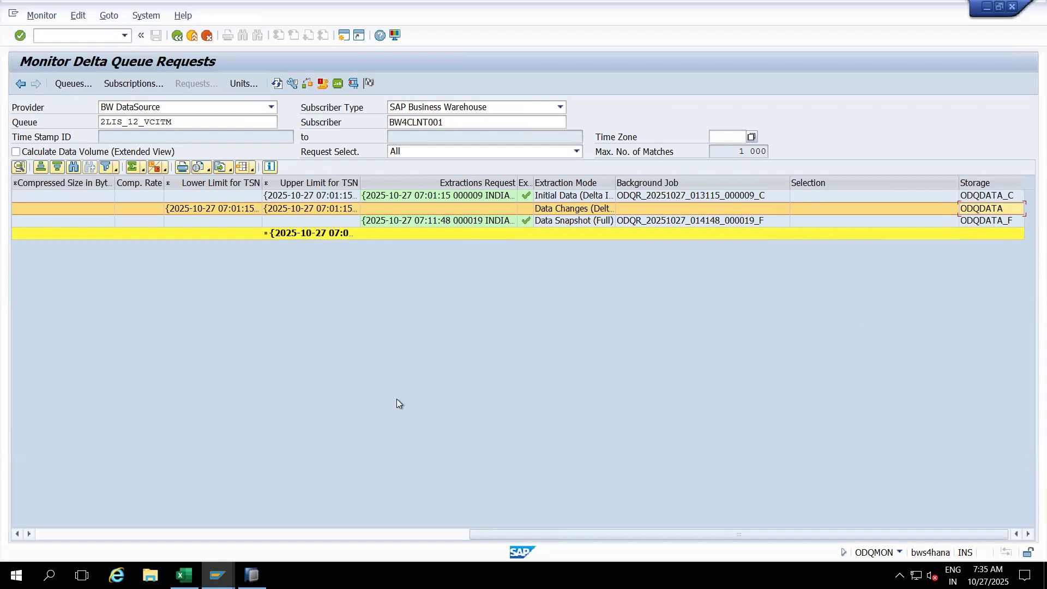
Adjust the widths of the request and subscription columns, and open the data units of the Data Snapshot (Full) request.
{"action": "left_click", "coordinate": [208, 535]}
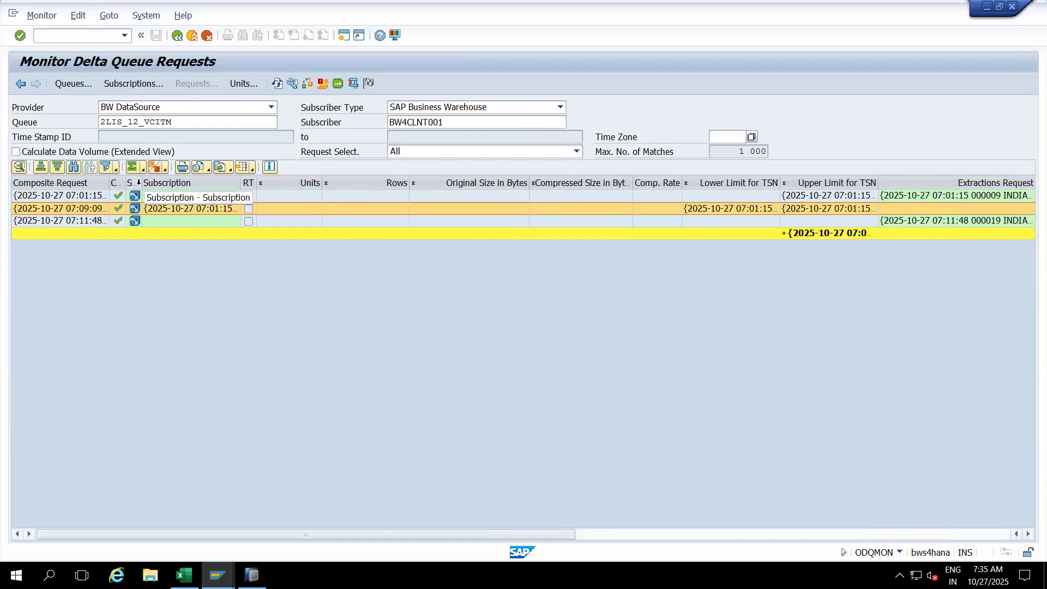
{"action": "left_click_drag", "start_coordinate": [141, 184], "coordinate": [149, 183]}
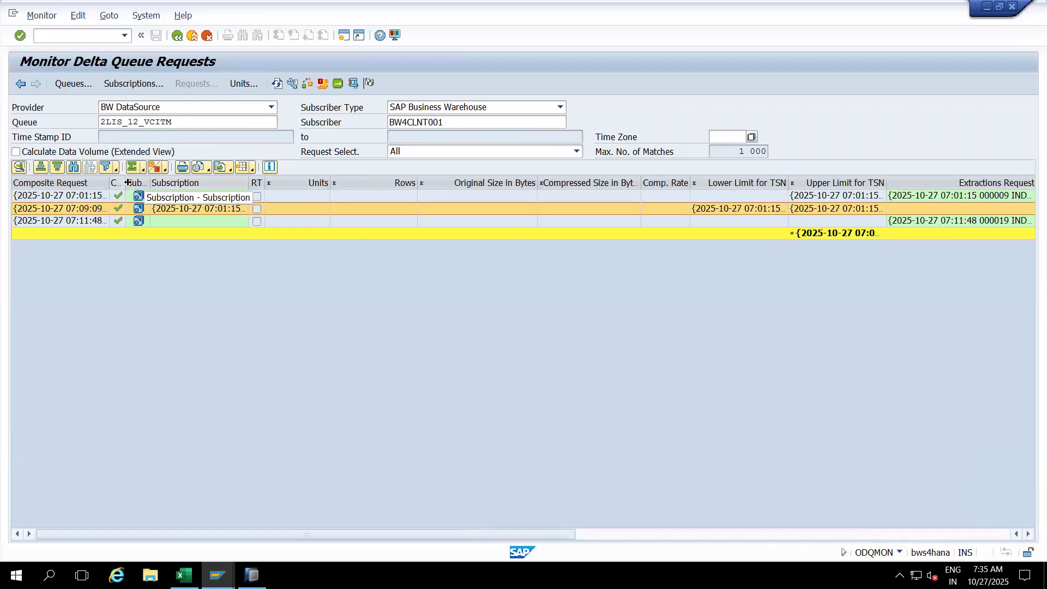
{"action": "left_click_drag", "start_coordinate": [125, 181], "coordinate": [92, 182]}
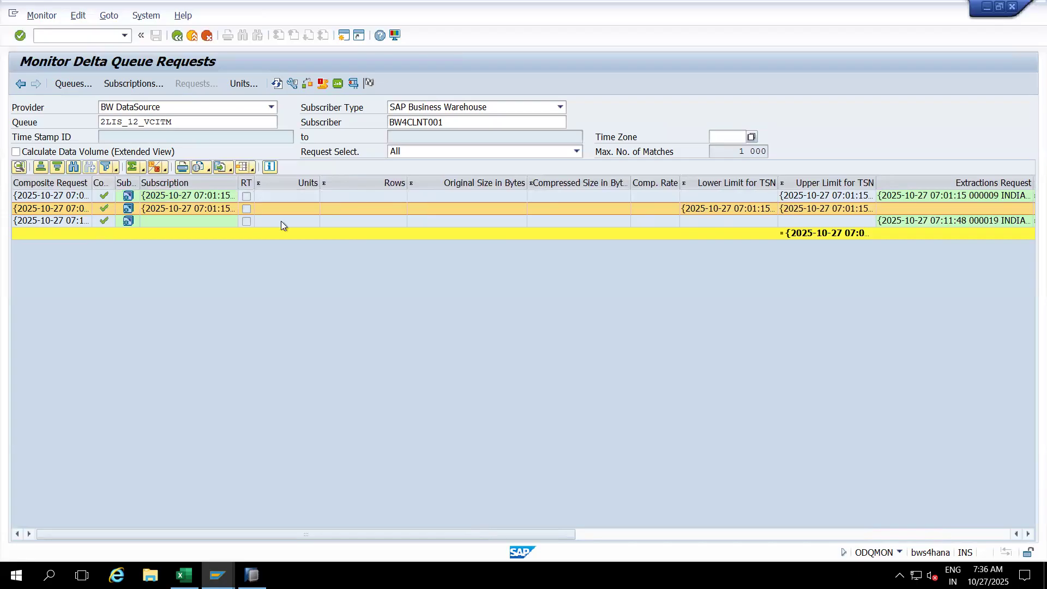
{"action": "double_click", "coordinate": [188, 221]}
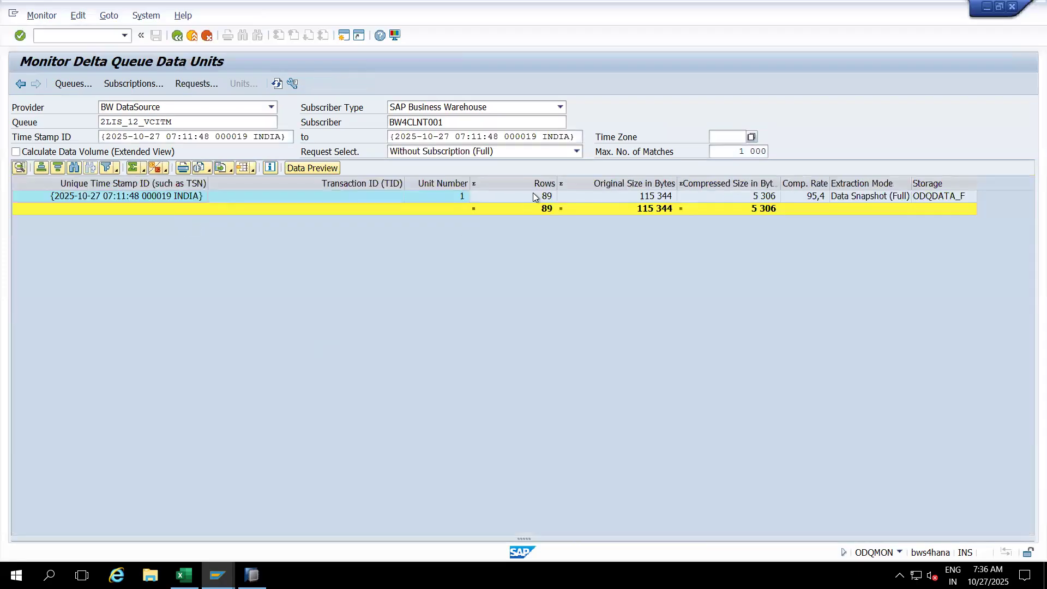
Preview the data of unit 1 of the full request and enlarge the preview area.
{"action": "double_click", "coordinate": [534, 197]}
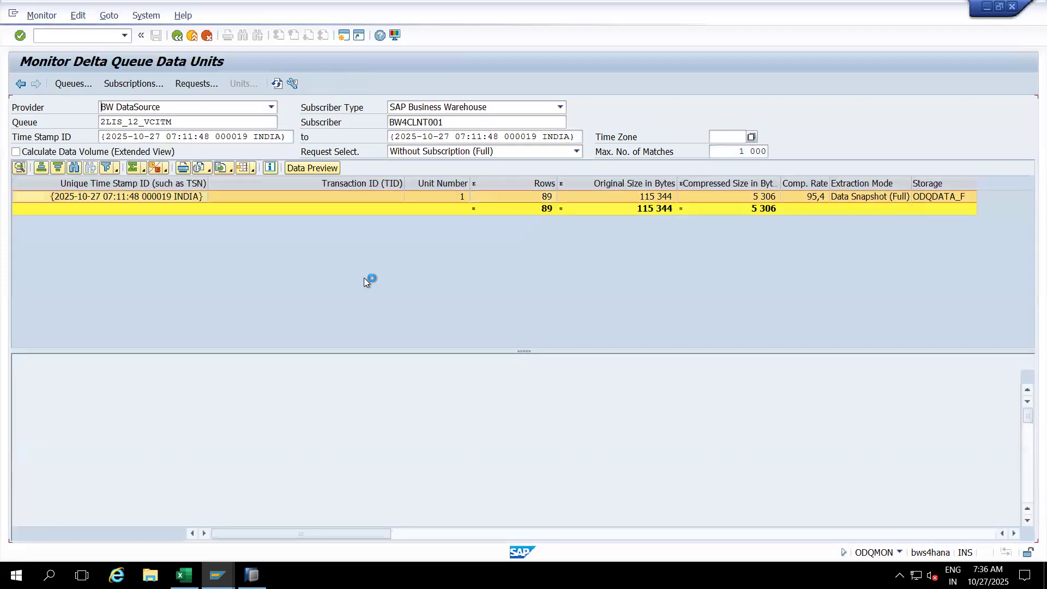
{"action": "right_click", "coordinate": [436, 220]}
{"action": "left_click", "coordinate": [524, 350]}
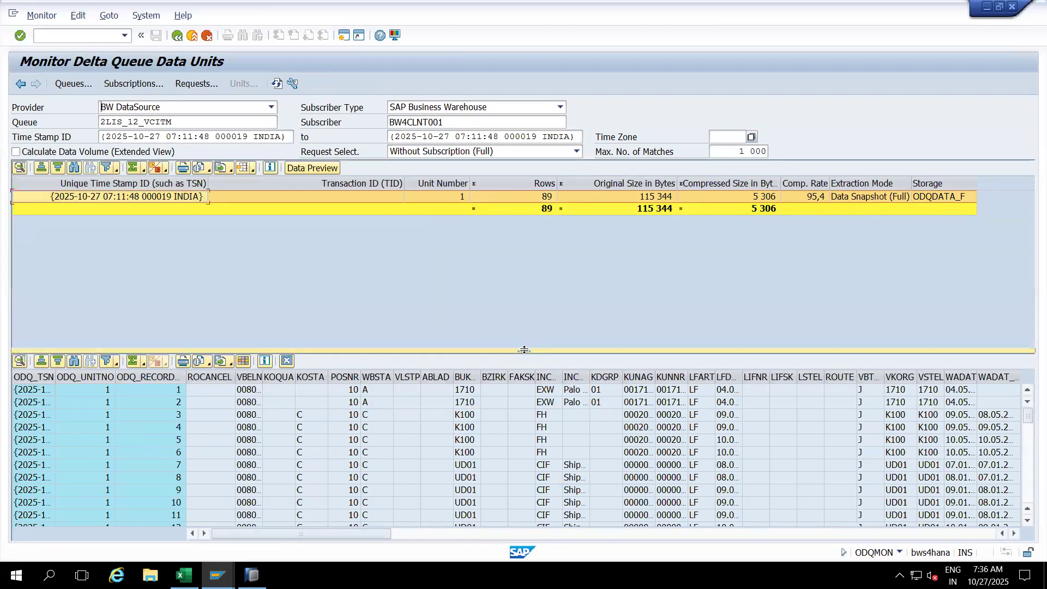
{"action": "left_click_drag", "start_coordinate": [525, 350], "coordinate": [525, 237]}
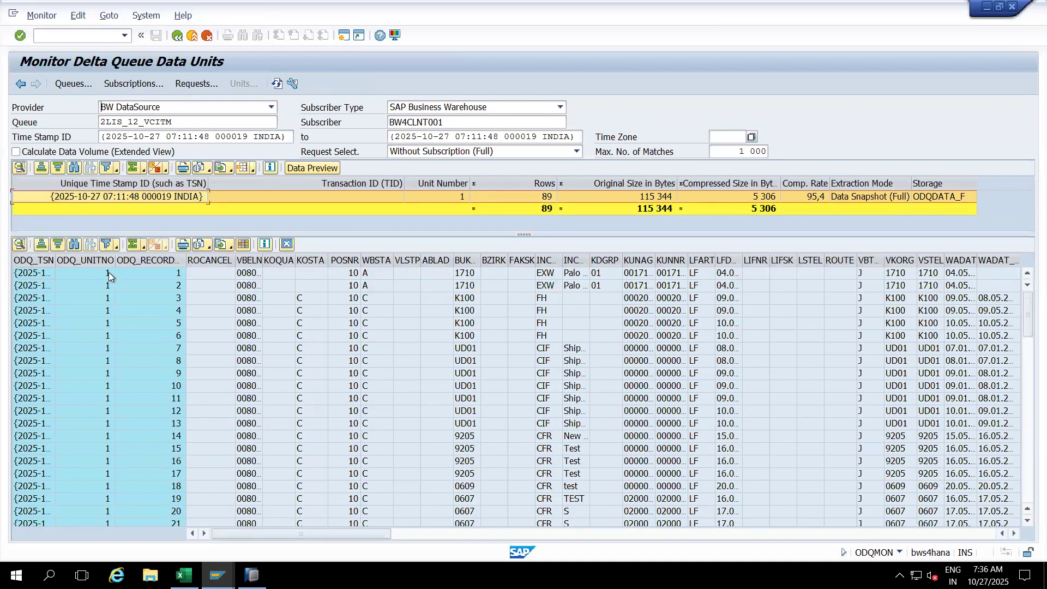
Widen the ODQ_TSN and VBELN columns of the data preview and examine the fields of the extracted delivery records.
{"action": "left_click_drag", "start_coordinate": [63, 260], "coordinate": [76, 260]}
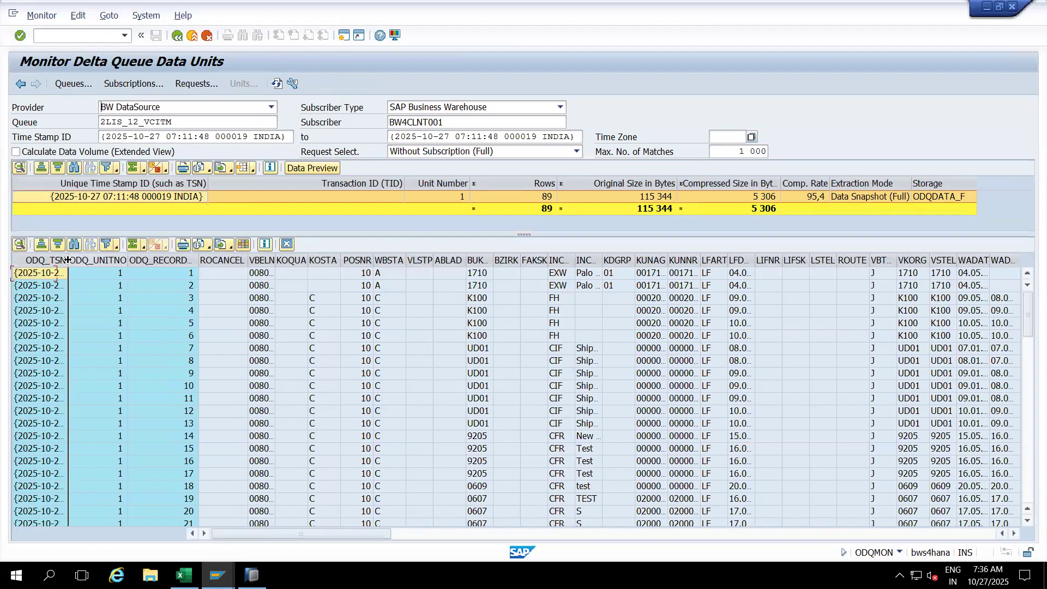
{"action": "left_click_drag", "start_coordinate": [276, 260], "coordinate": [331, 260]}
{"action": "left_click", "coordinate": [279, 287]}
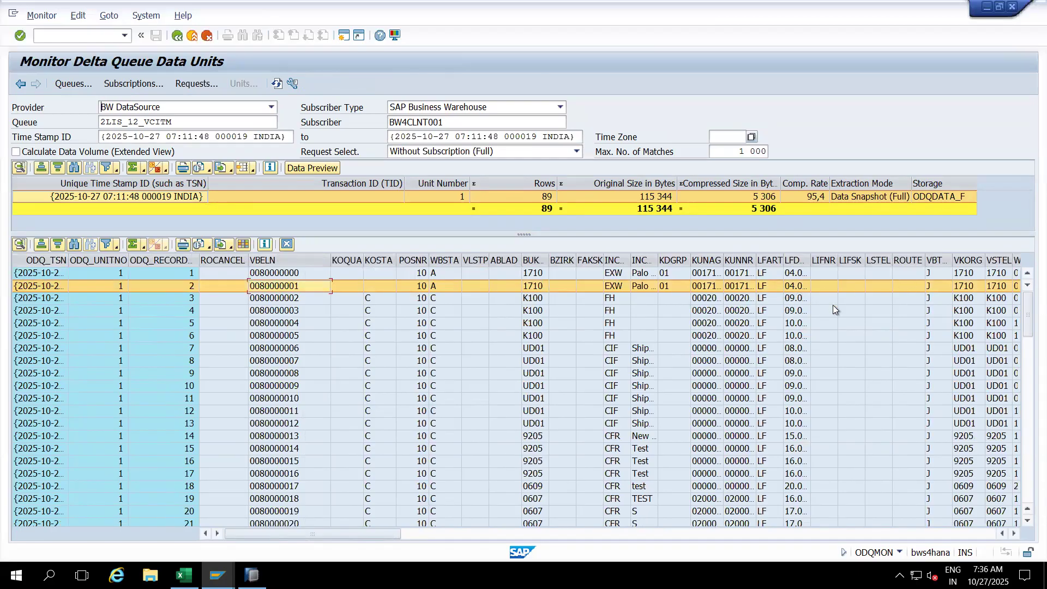
{"action": "left_click", "coordinate": [990, 535]}
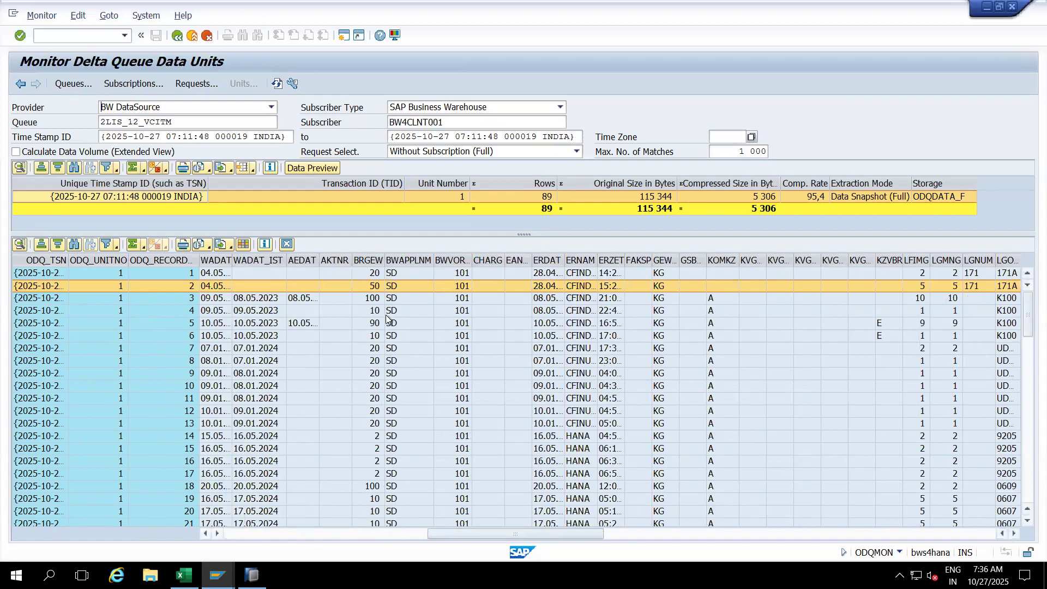